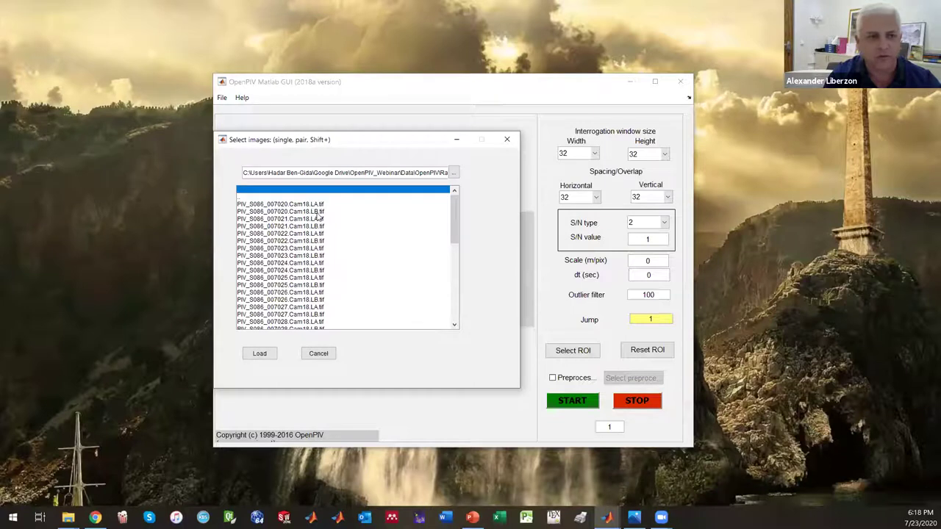
Load the PIV_S086_007035.Cam18 image pair from the raw data folder's image list.
{"action": "scroll", "coordinate": [325, 241], "scroll_direction": "down", "scroll_amount": 9}
{"action": "scroll", "coordinate": [325, 245], "scroll_direction": "down", "scroll_amount": 1}
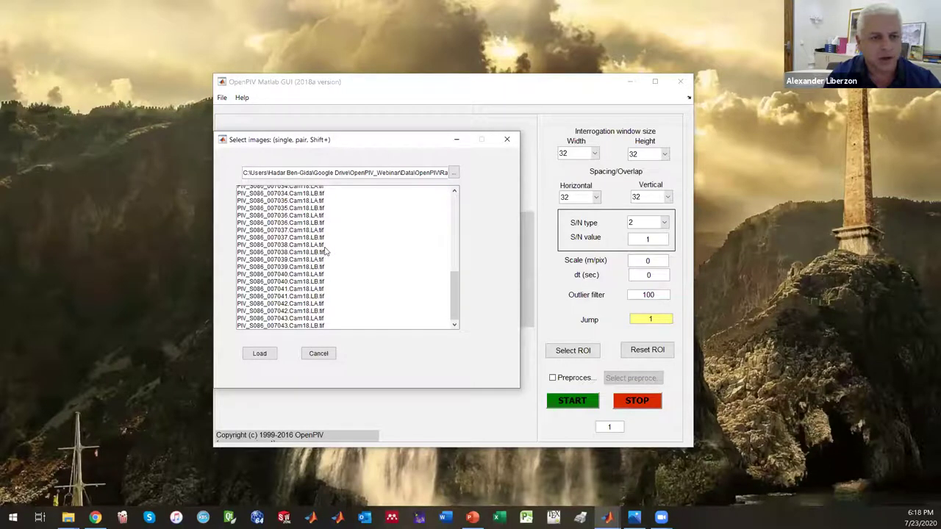
{"action": "left_click", "coordinate": [294, 203]}
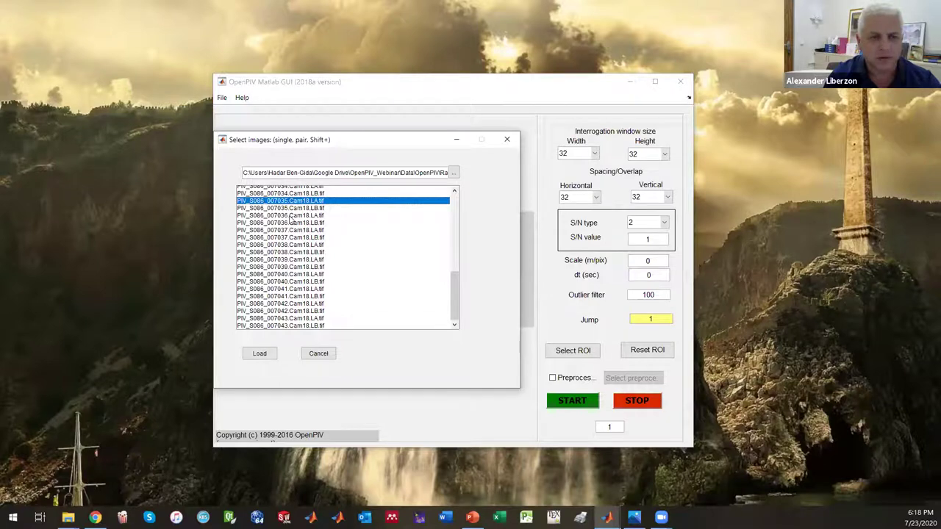
{"action": "left_click", "coordinate": [259, 353]}
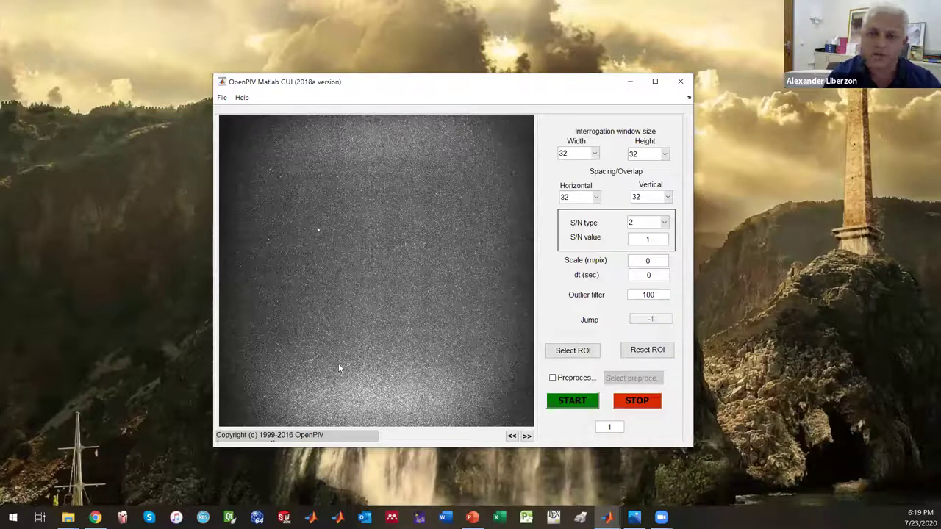
Flip back and forth between the two frames of the loaded pair to compare the particle displacement.
{"action": "left_click", "coordinate": [513, 437]}
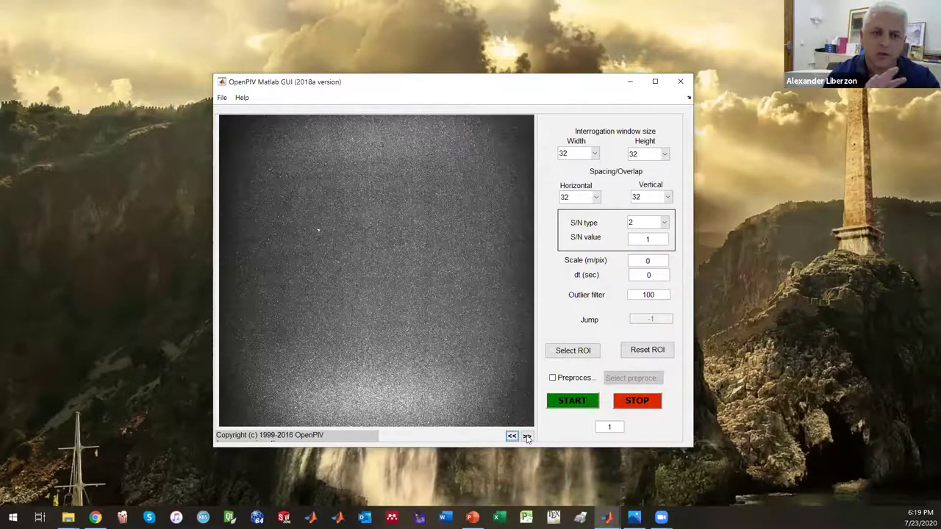
{"action": "left_click", "coordinate": [526, 436]}
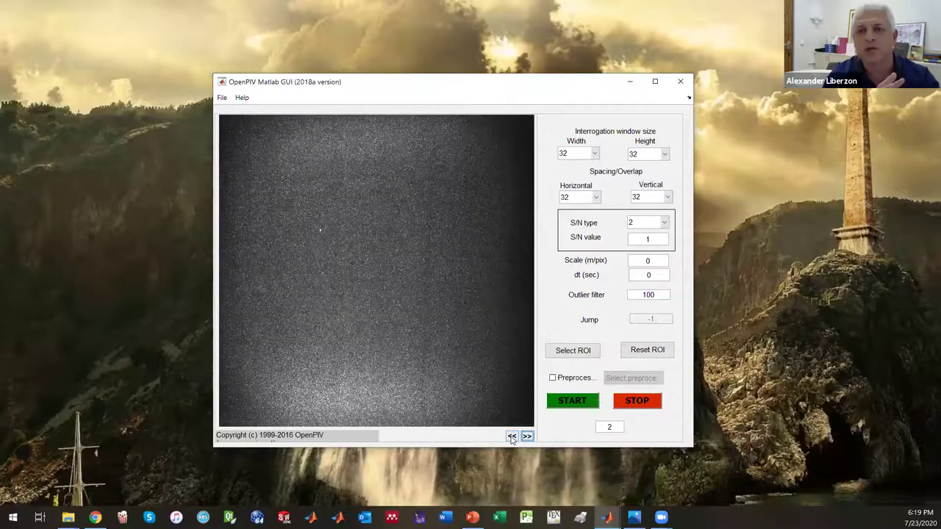
{"action": "left_click", "coordinate": [512, 437]}
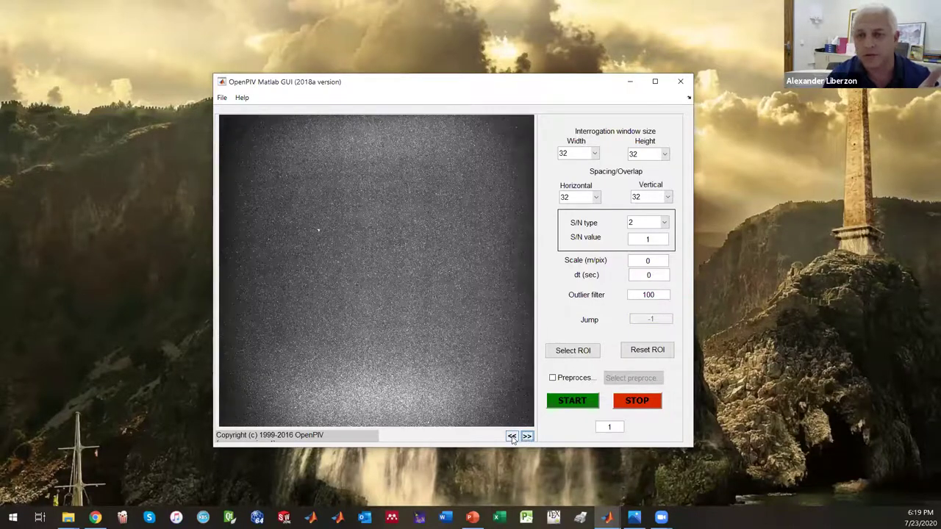
{"action": "left_click", "coordinate": [525, 436]}
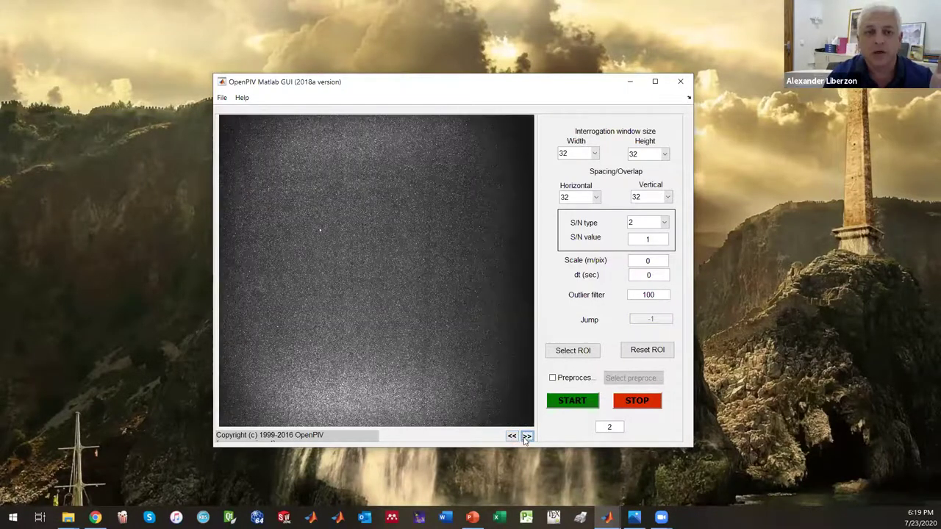
{"action": "left_click", "coordinate": [512, 437]}
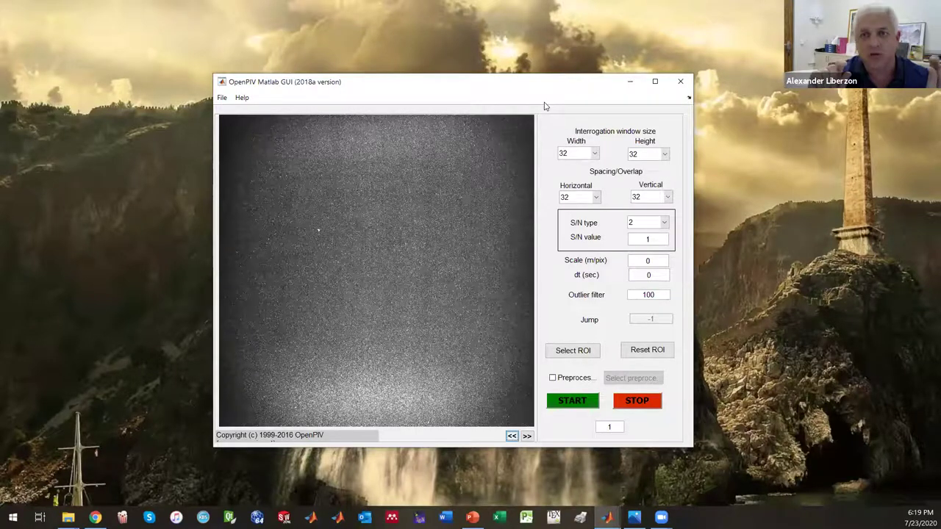
Review the size options offered for interrogation window width and height and for horizontal and vertical spacing.
{"action": "left_click", "coordinate": [594, 155]}
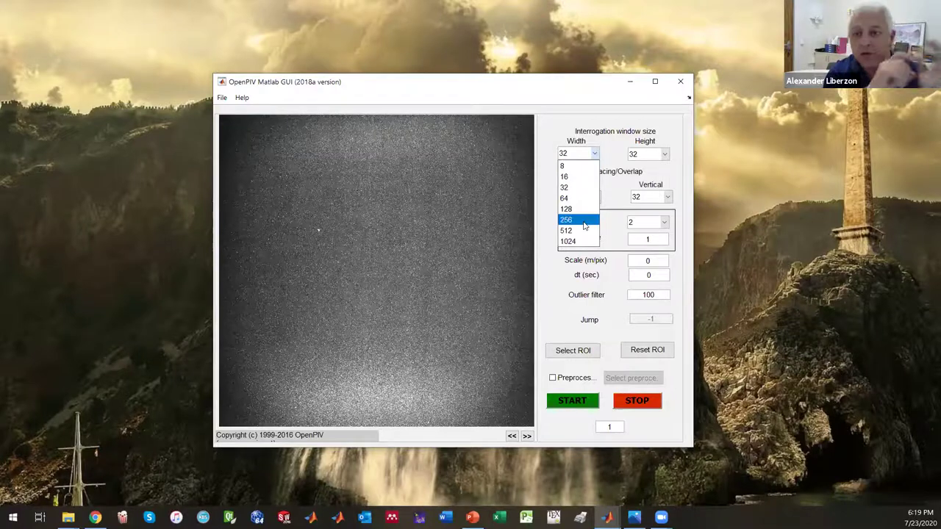
{"action": "left_click", "coordinate": [606, 151]}
{"action": "left_click", "coordinate": [665, 154]}
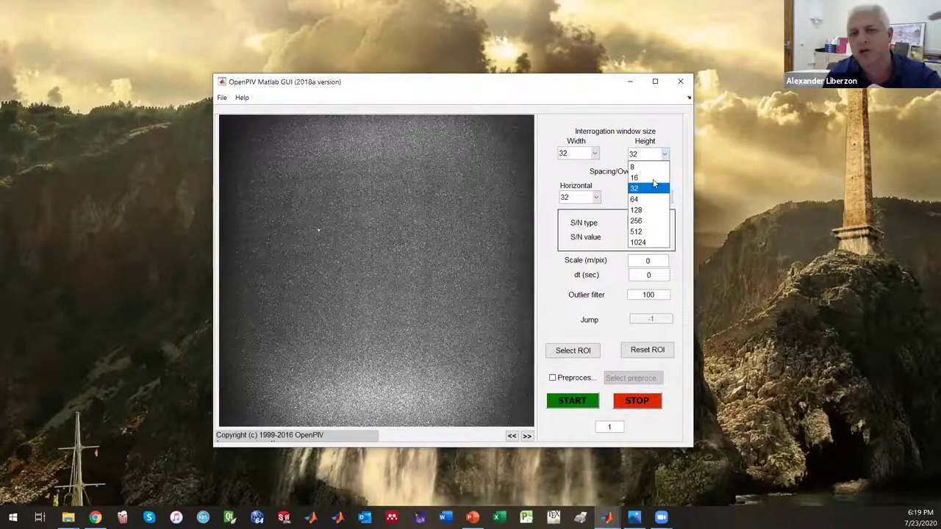
{"action": "left_click", "coordinate": [667, 139]}
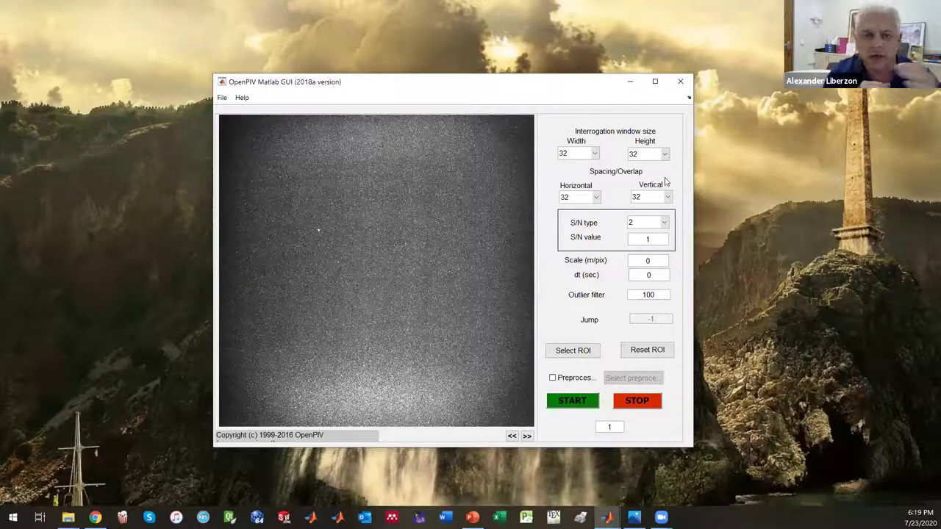
{"action": "left_click", "coordinate": [597, 199]}
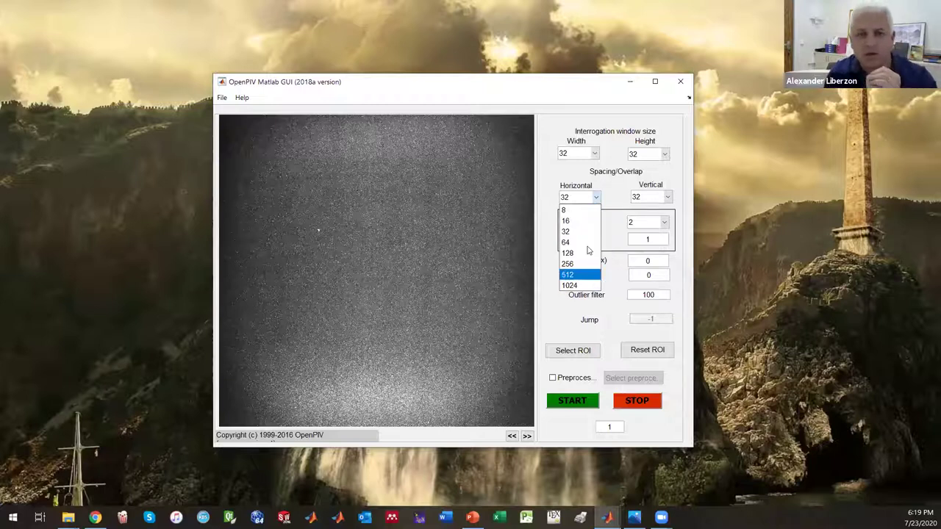
{"action": "left_click", "coordinate": [611, 187]}
{"action": "left_click", "coordinate": [653, 203]}
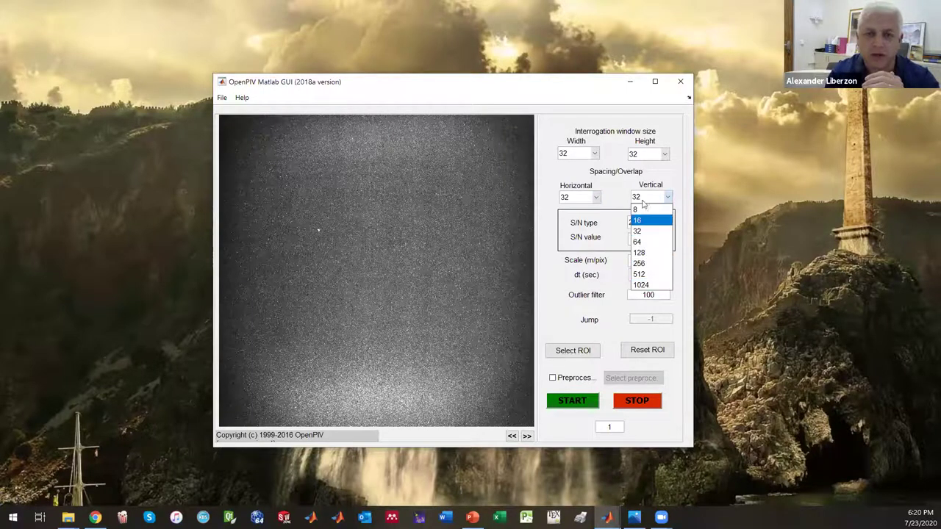
{"action": "left_click", "coordinate": [613, 200]}
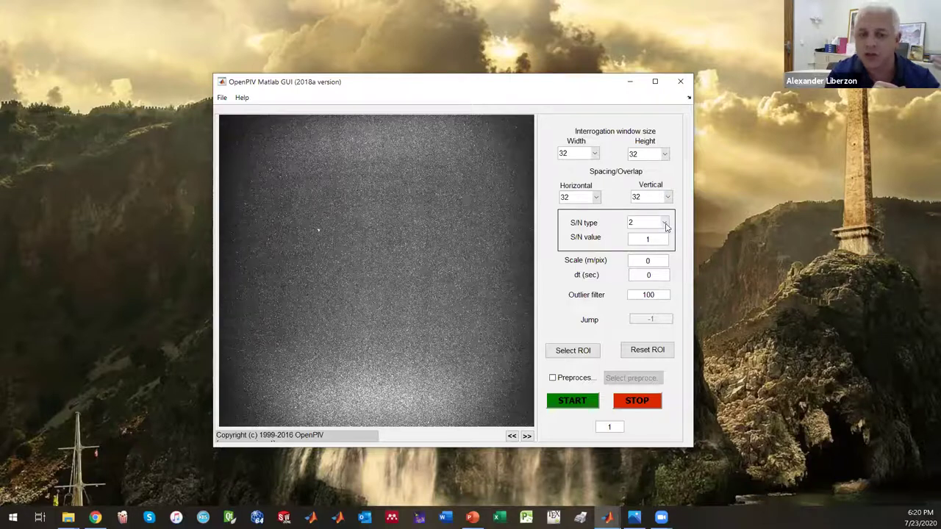
Review the S/N type options and the S/N value, scale, dt and outlier filter settings.
{"action": "left_click", "coordinate": [664, 223]}
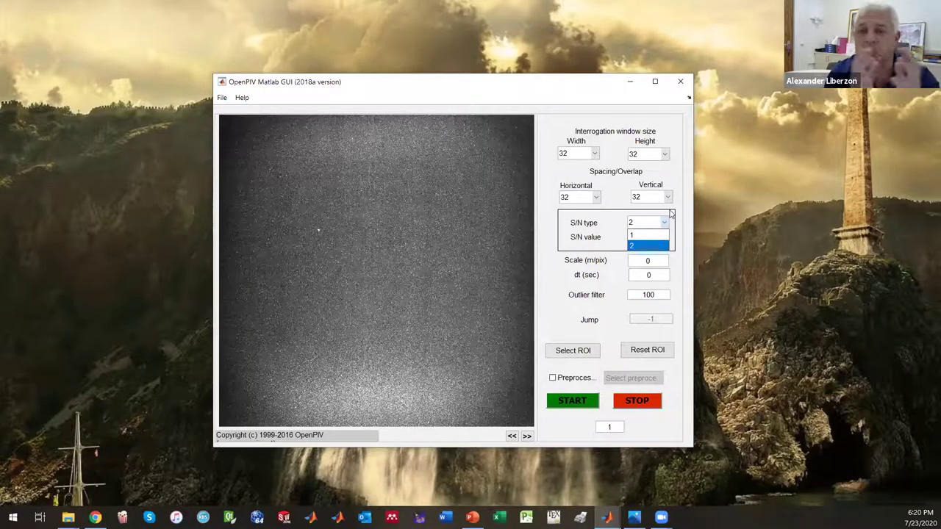
{"action": "left_click", "coordinate": [671, 213]}
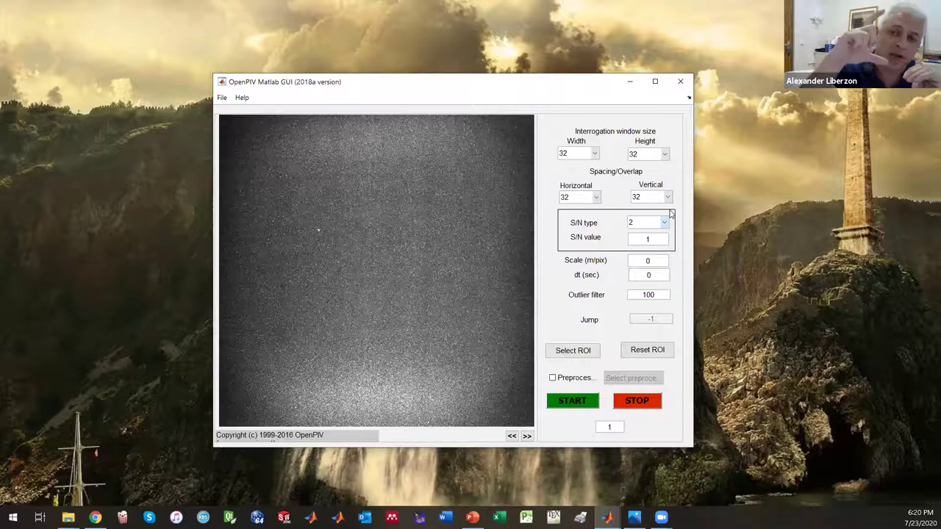
{"action": "left_click", "coordinate": [653, 240]}
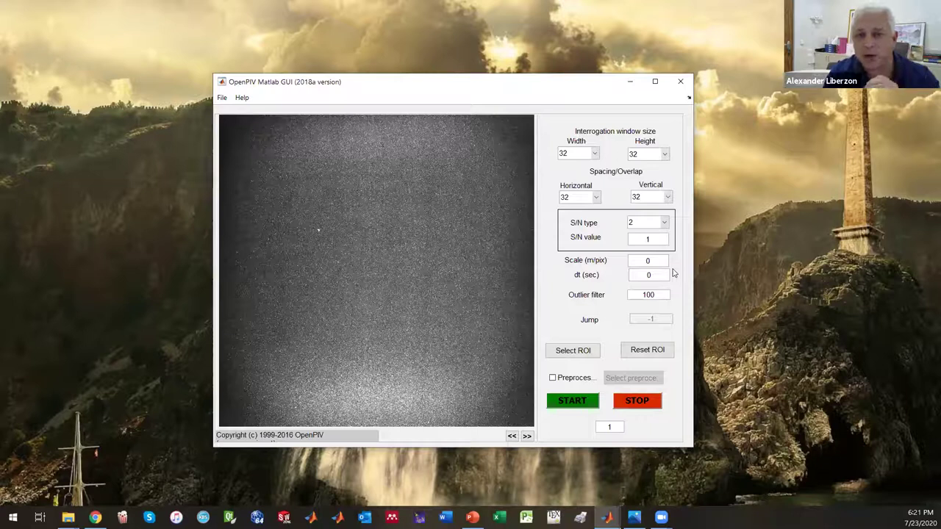
{"action": "left_click", "coordinate": [656, 262]}
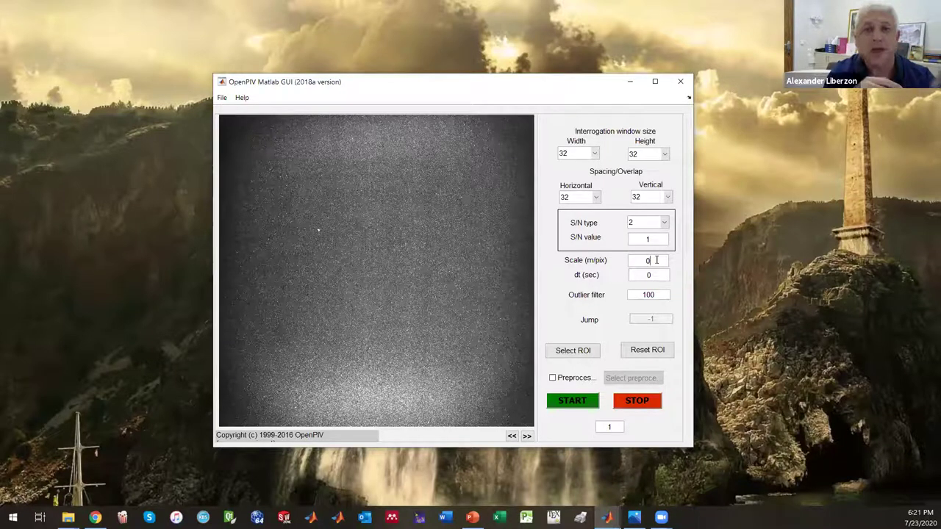
{"action": "left_click", "coordinate": [656, 261]}
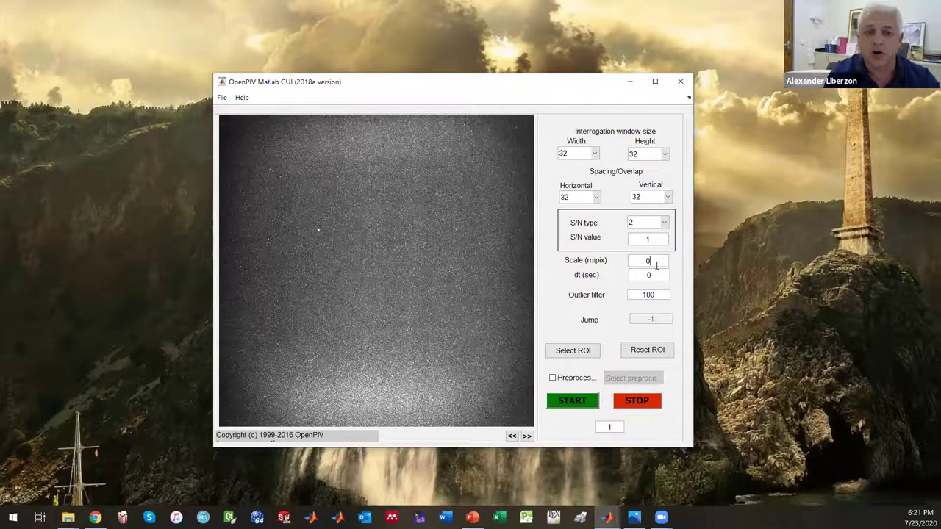
{"action": "left_click", "coordinate": [657, 275]}
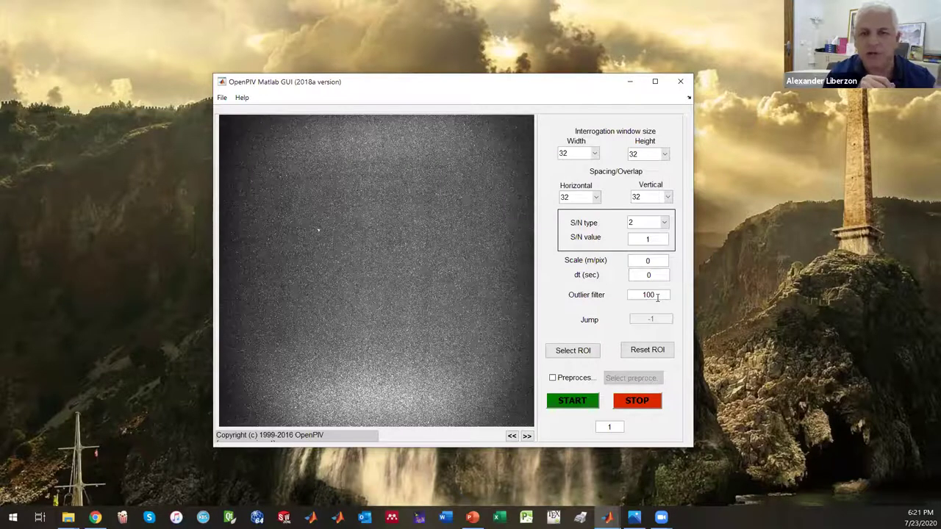
{"action": "left_click_drag", "start_coordinate": [657, 297], "coordinate": [624, 301]}
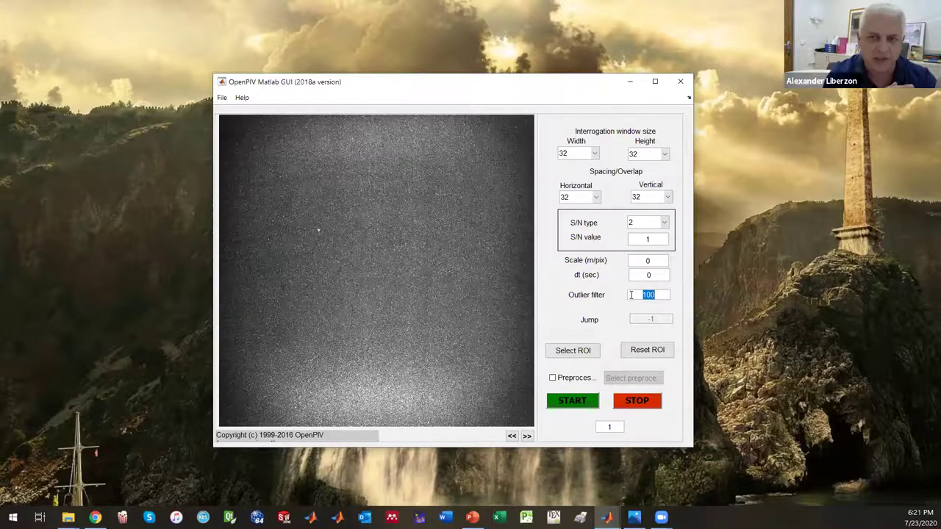
{"action": "left_click", "coordinate": [631, 294]}
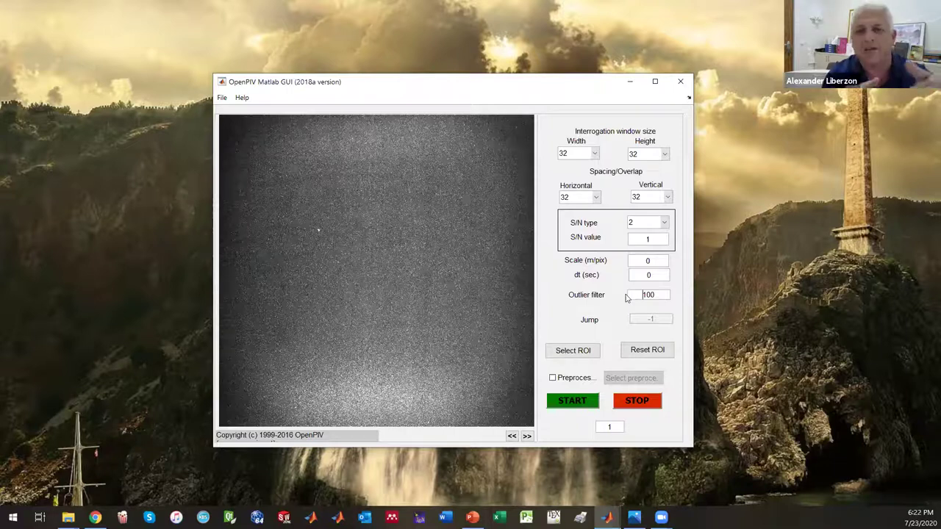
Select a rectangular region of interest that leaves out the image's outer margins and start the PIV analysis.
{"action": "left_click", "coordinate": [583, 354]}
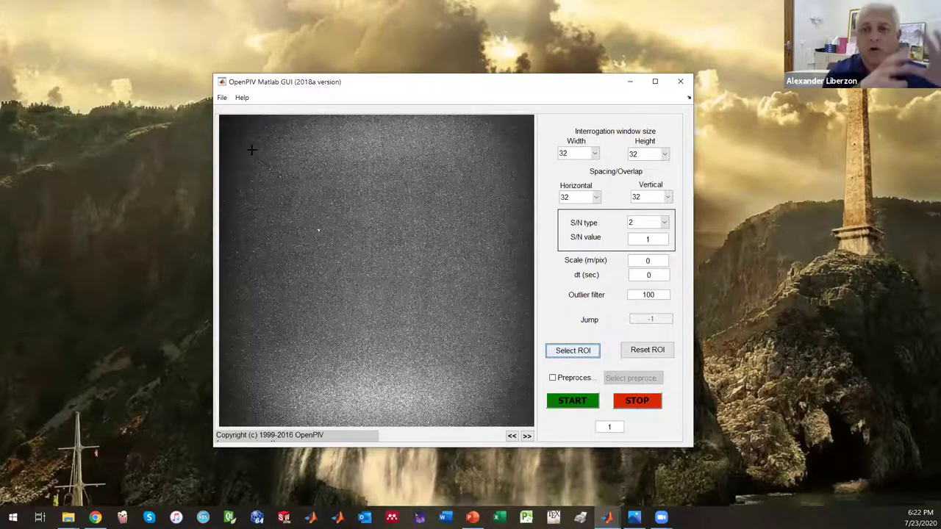
{"action": "left_click_drag", "start_coordinate": [252, 146], "coordinate": [506, 394]}
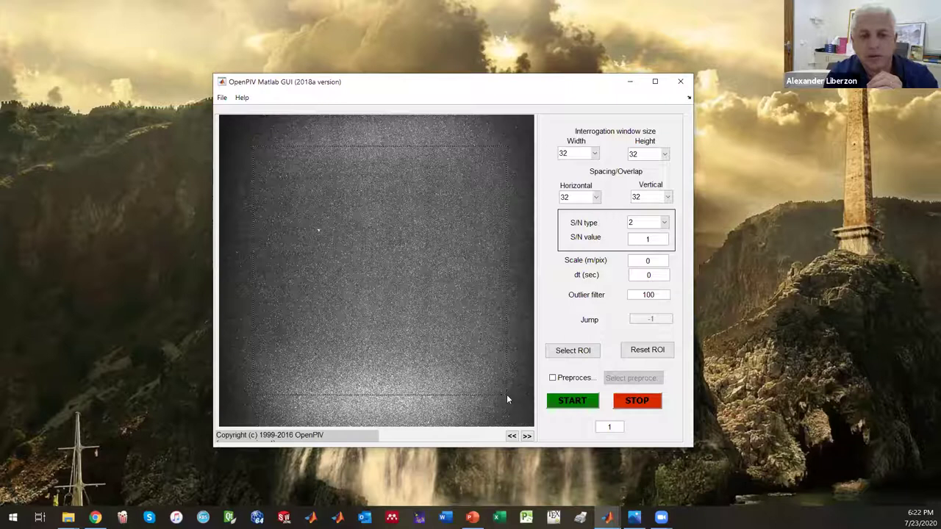
{"action": "left_click", "coordinate": [586, 403]}
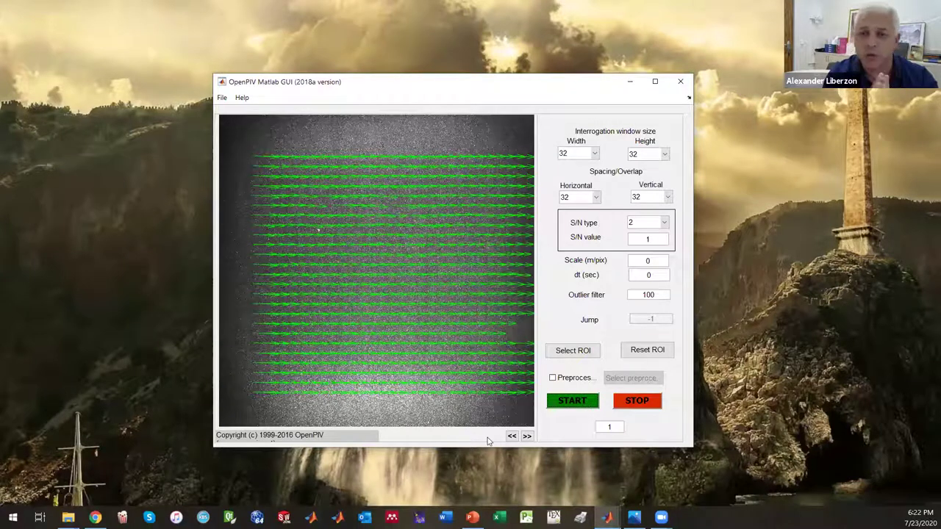
Switch to the Raw_PIV_Data folder in File Explorer, place it beside the analysis window and find the result files at the list's end.
{"action": "mouse_move", "coordinate": [67, 518]}
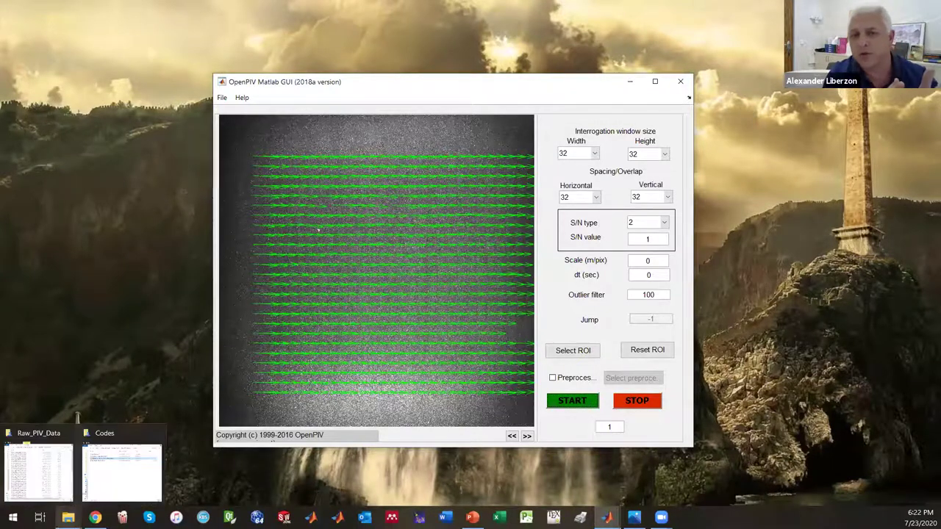
{"action": "left_click", "coordinate": [49, 482]}
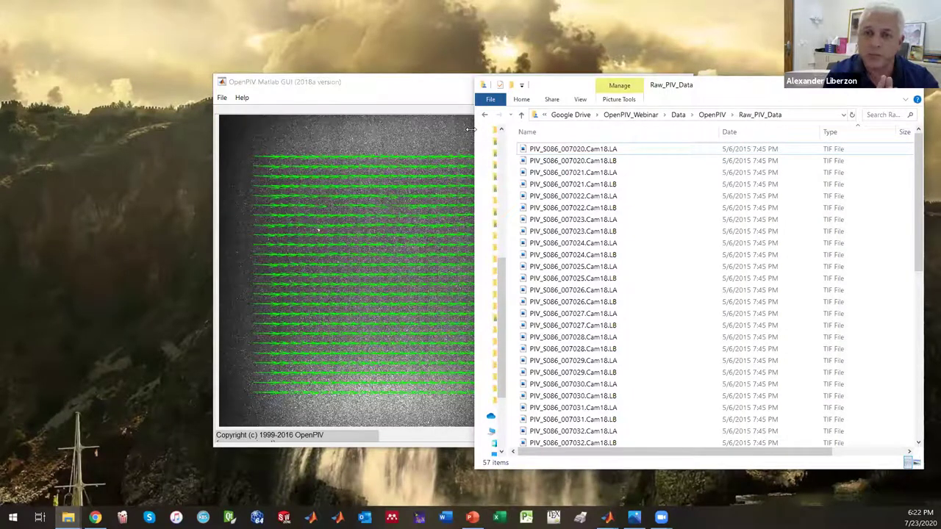
{"action": "left_click_drag", "start_coordinate": [474, 129], "coordinate": [625, 129]}
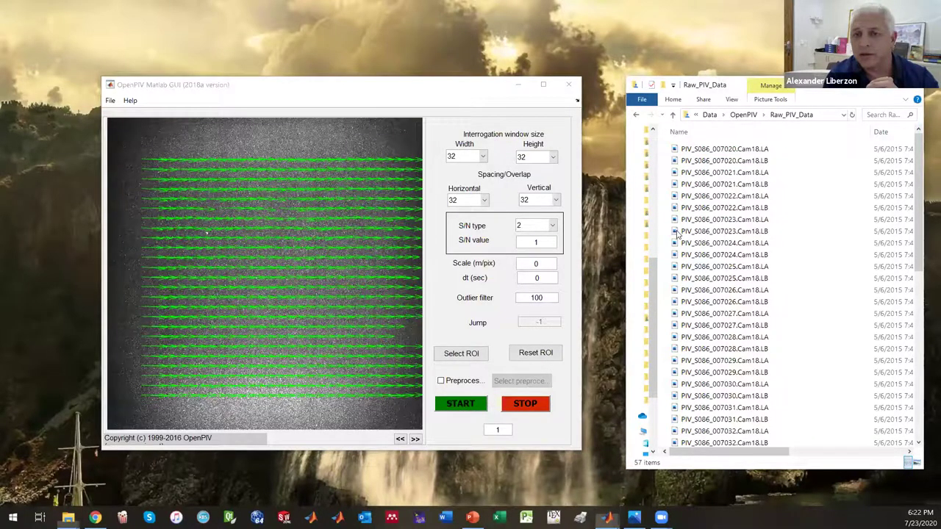
{"action": "scroll", "coordinate": [678, 234], "scroll_direction": "down", "scroll_amount": 10}
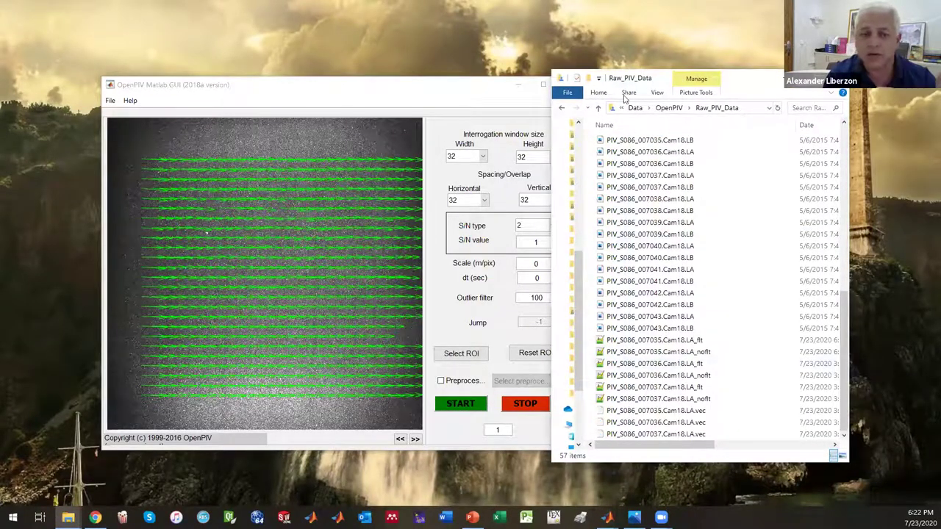
{"action": "left_click_drag", "start_coordinate": [666, 79], "coordinate": [687, 75]}
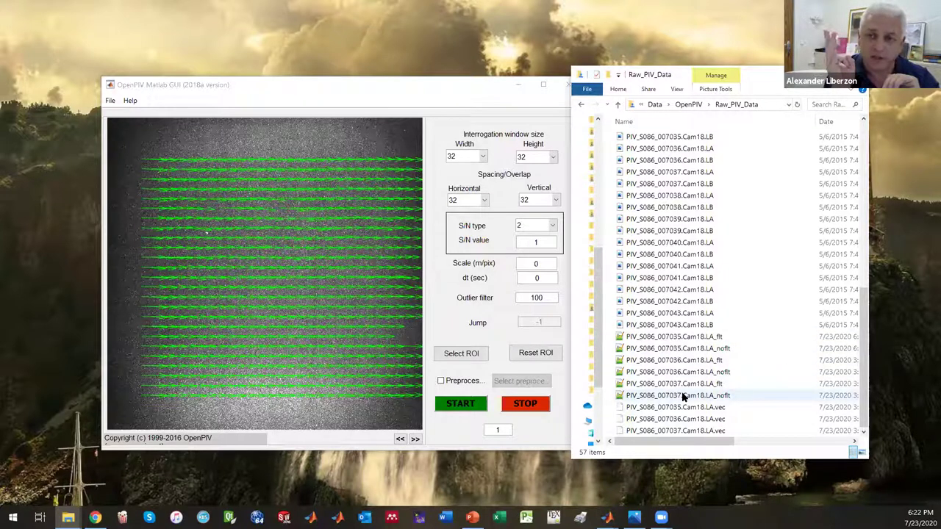
Examine the flt, noflt and .vec output files of PIV_S086_007035.Cam18.LA and move the folder window closer to the analysis window.
{"action": "left_click", "coordinate": [680, 337]}
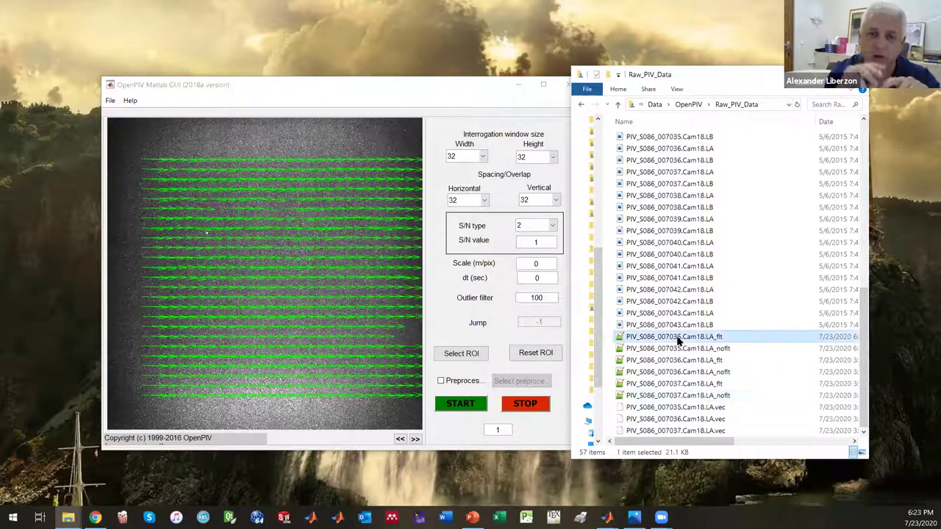
{"action": "left_click", "coordinate": [733, 350]}
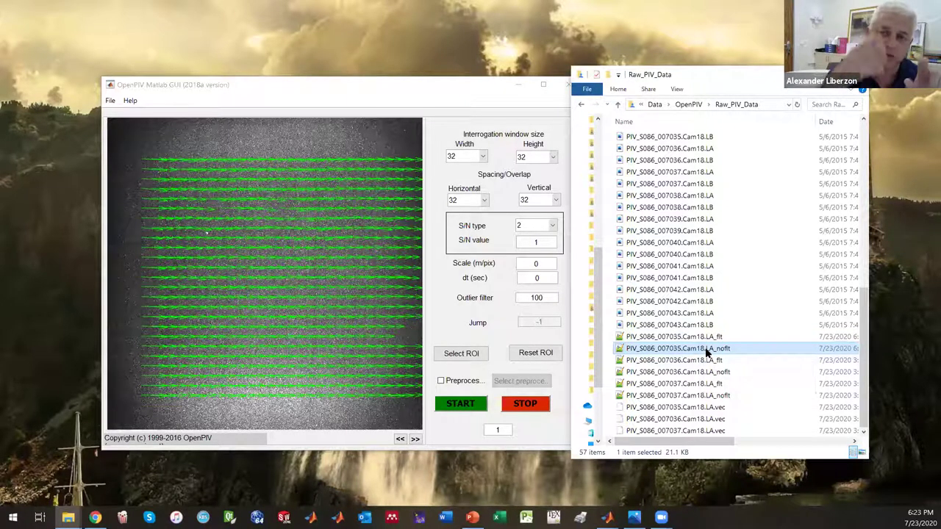
{"action": "double_click", "coordinate": [706, 351]}
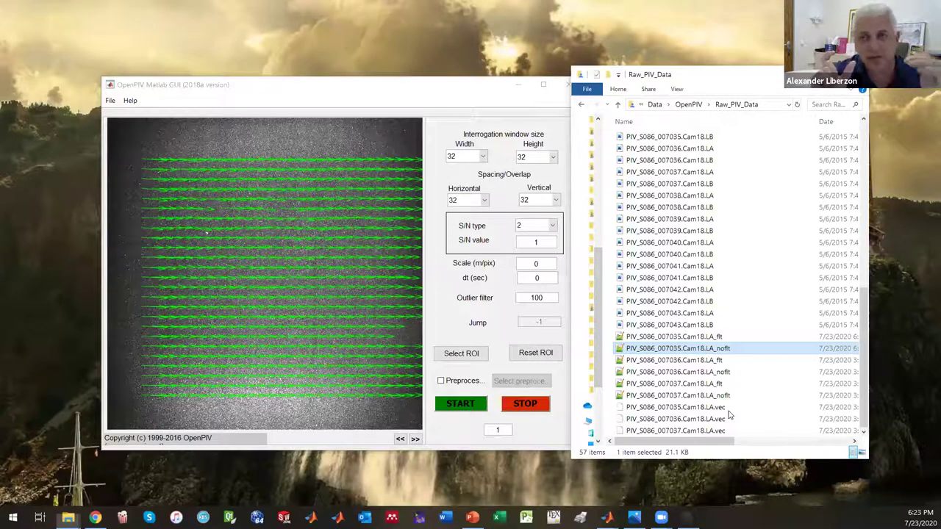
{"action": "left_click", "coordinate": [705, 407]}
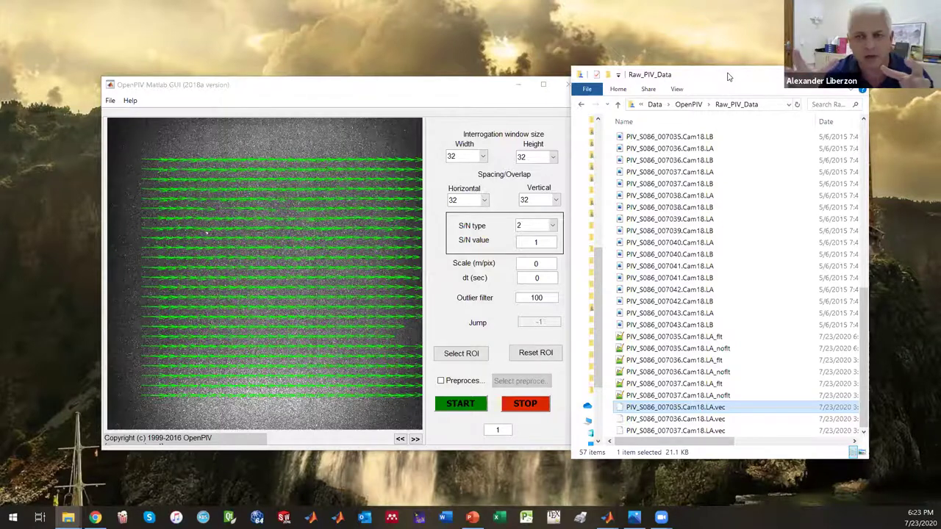
{"action": "left_click_drag", "start_coordinate": [717, 77], "coordinate": [626, 86]}
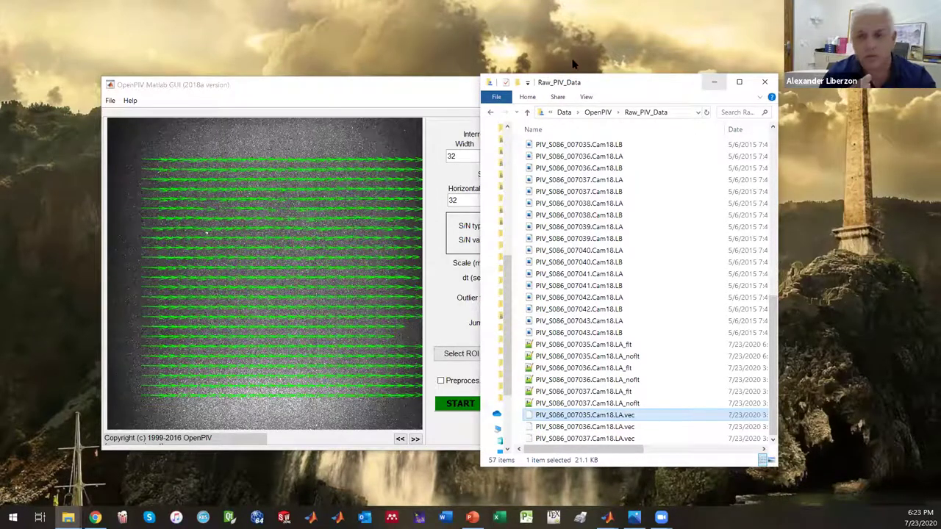
Leave the folder window, switch to the PowerPoint slideshow and page forward to the Output files slide.
{"action": "key", "text": "alt+F4"}
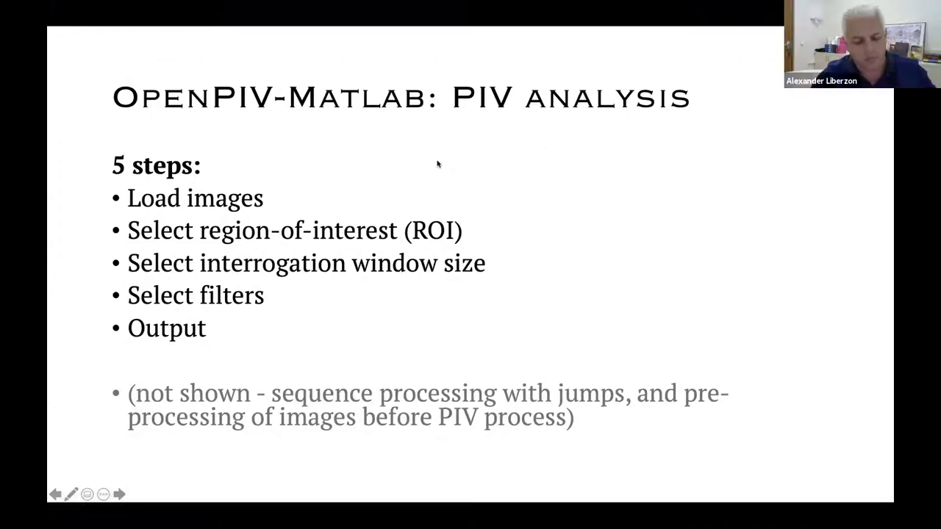
{"action": "key", "text": "Right"}
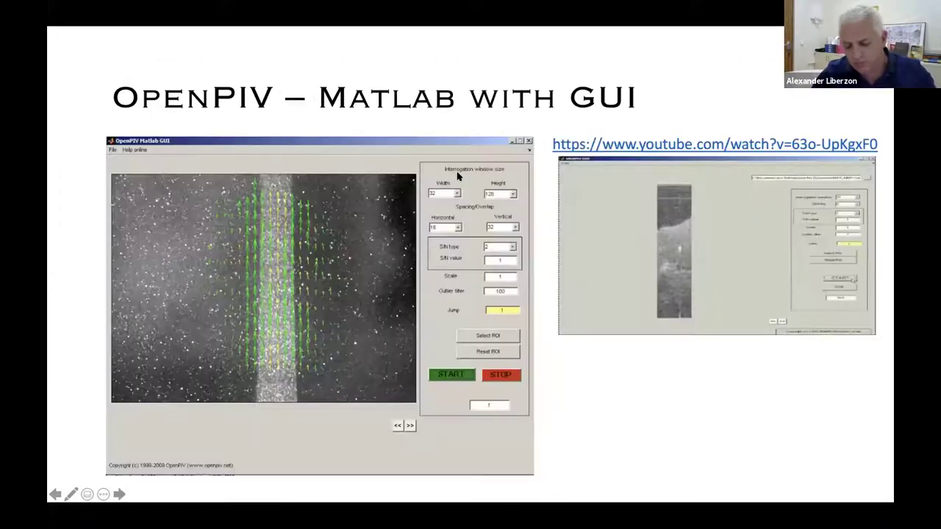
{"action": "key", "text": "Right"}
{"action": "key", "text": "Right"}
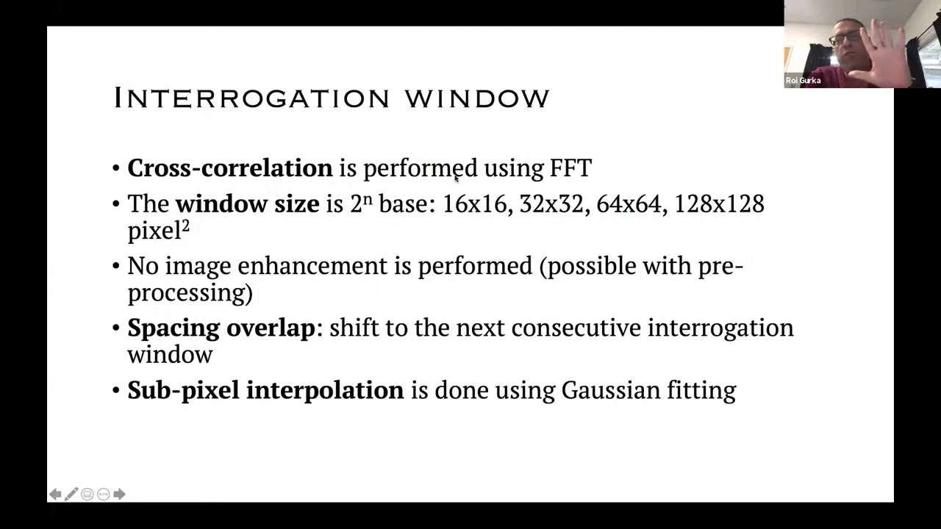
{"action": "key", "text": "Right"}
{"action": "key", "text": "Right"}
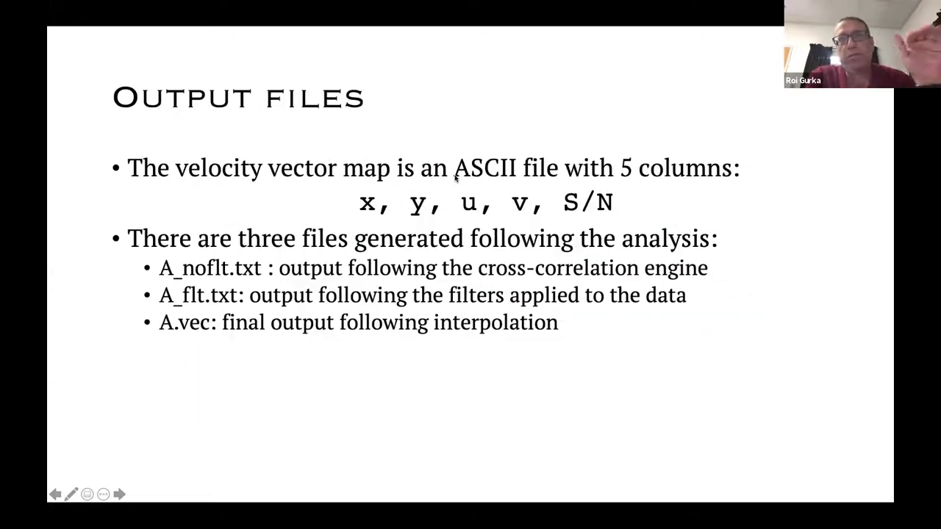
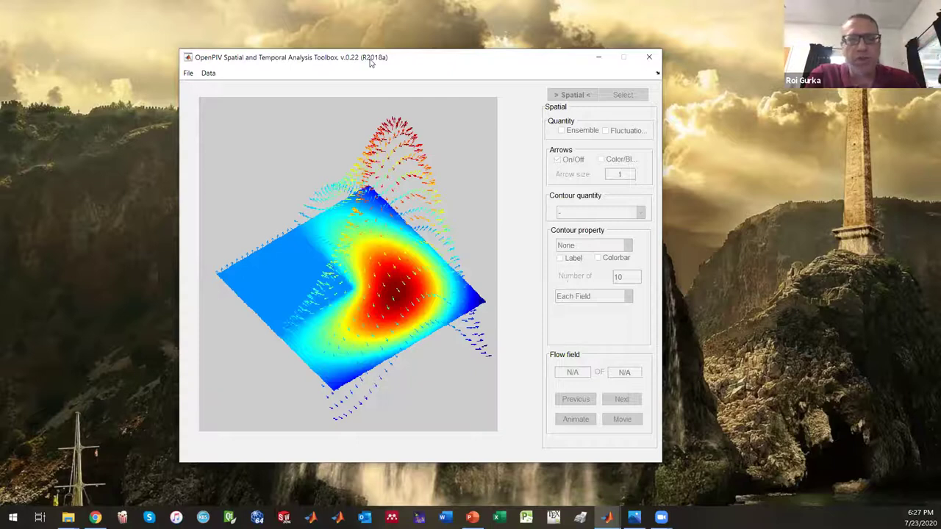
Load the vector files AFAR263078.piv.L.vec through AFAR263255.piv.L.vec from the SpatalToolbox folder into the toolbox.
{"action": "left_click", "coordinate": [189, 73]}
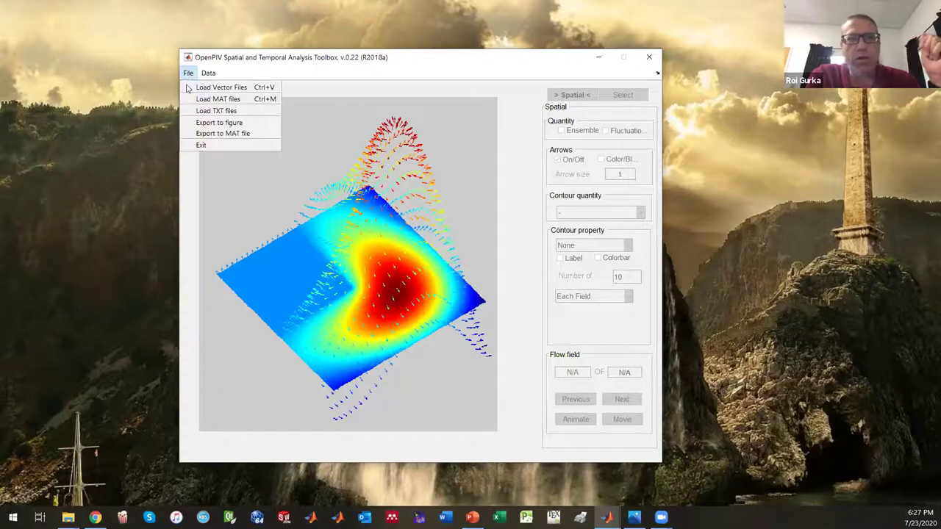
{"action": "left_click", "coordinate": [192, 89]}
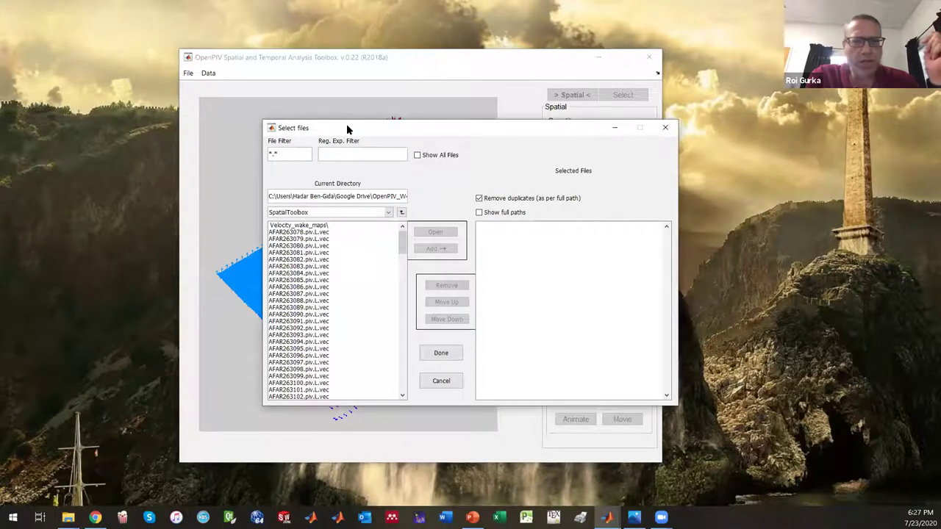
{"action": "left_click_drag", "start_coordinate": [346, 124], "coordinate": [206, 99]}
{"action": "left_click", "coordinate": [165, 208]}
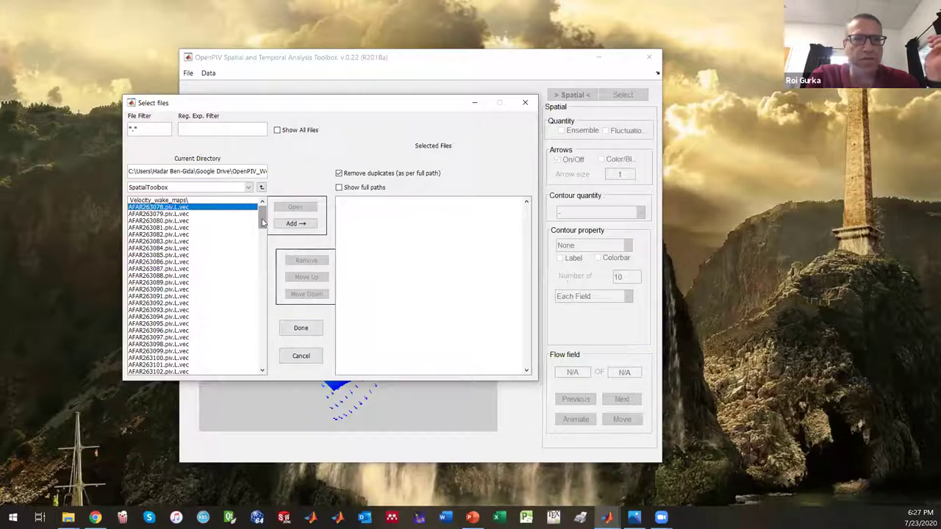
{"action": "left_click_drag", "start_coordinate": [262, 223], "coordinate": [169, 369]}
{"action": "left_click", "coordinate": [165, 365], "text": "shift"}
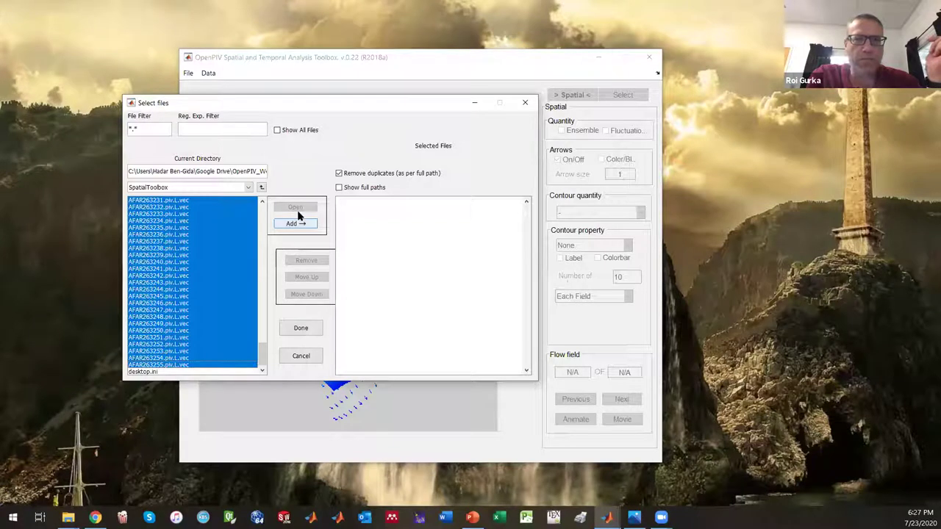
{"action": "left_click", "coordinate": [300, 330]}
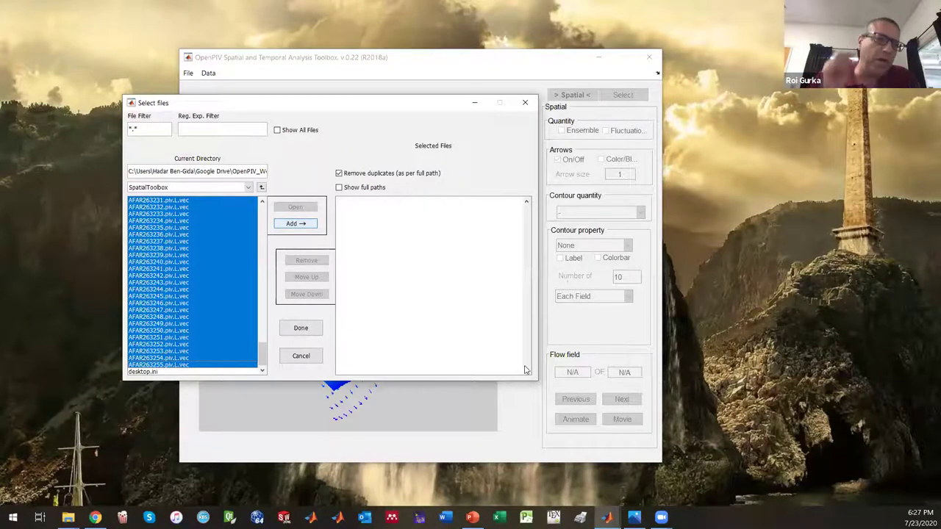
Display flow field 59, step one field forward and return to it.
{"action": "left_click", "coordinate": [583, 372]}
{"action": "type", "text": "59"}
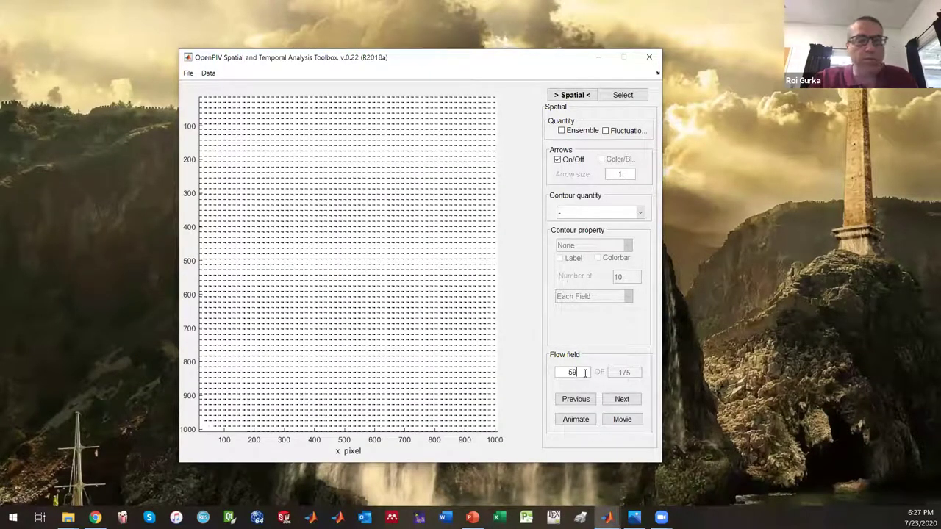
{"action": "left_click", "coordinate": [610, 399]}
{"action": "left_click", "coordinate": [588, 401]}
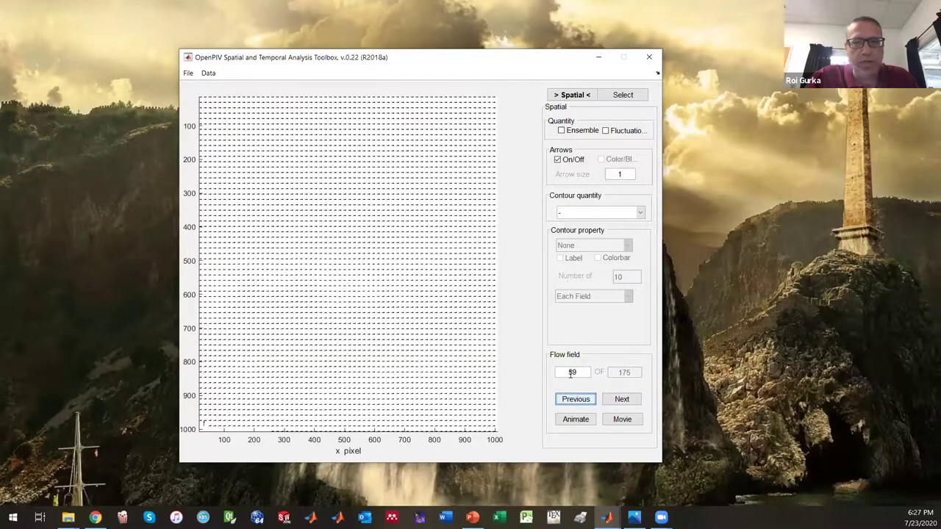
{"action": "left_click", "coordinate": [570, 372]}
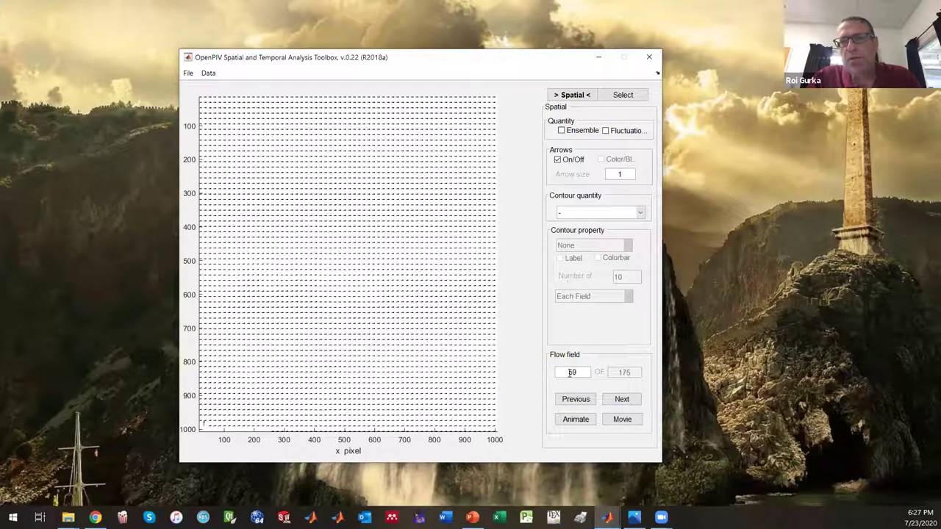
Crop the vector field to a rectangle from about (100, 100) to about (900, 930) pixels.
{"action": "left_click", "coordinate": [208, 74]}
{"action": "left_click", "coordinate": [219, 98]}
{"action": "left_click_drag", "start_coordinate": [223, 125], "coordinate": [467, 406]}
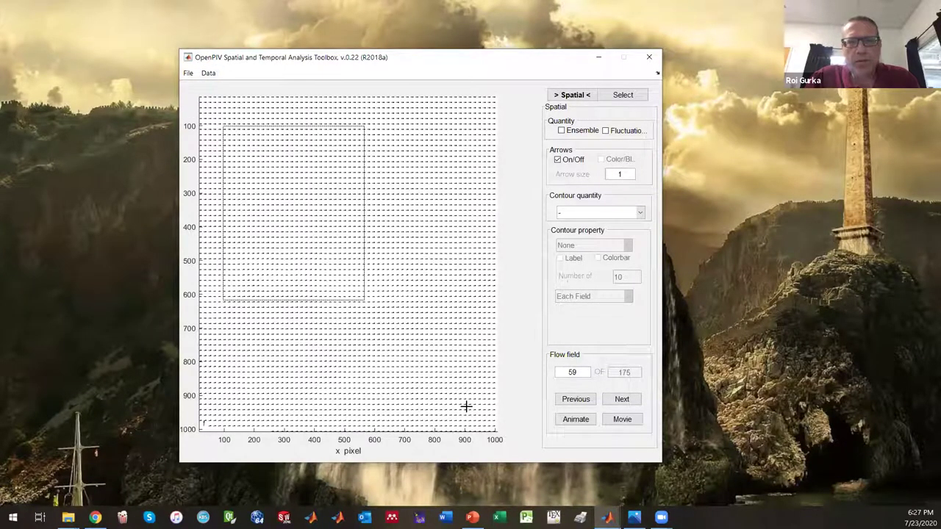
Set the arrow size of the velocity vectors to 2.
{"action": "double_click", "coordinate": [620, 175]}
{"action": "type", "text": "2"}
{"action": "key", "text": "Return"}
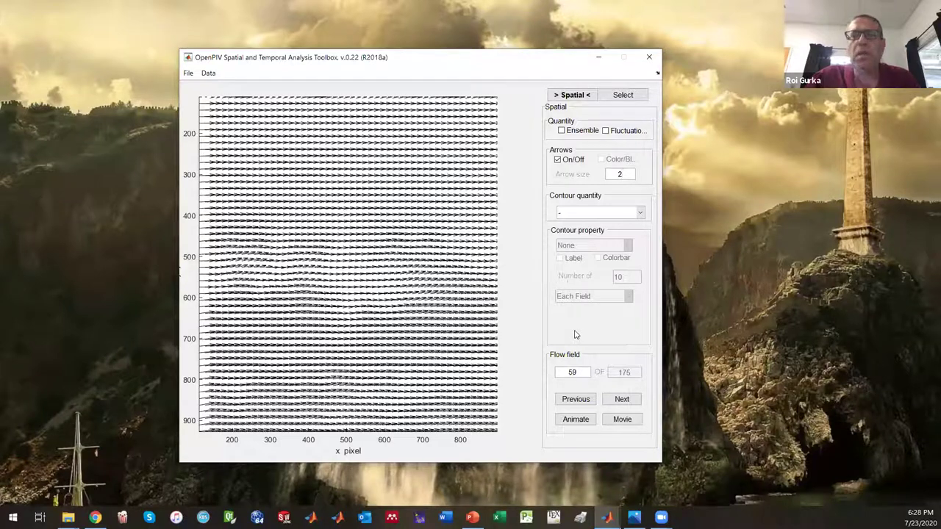
{"action": "key", "text": "Return"}
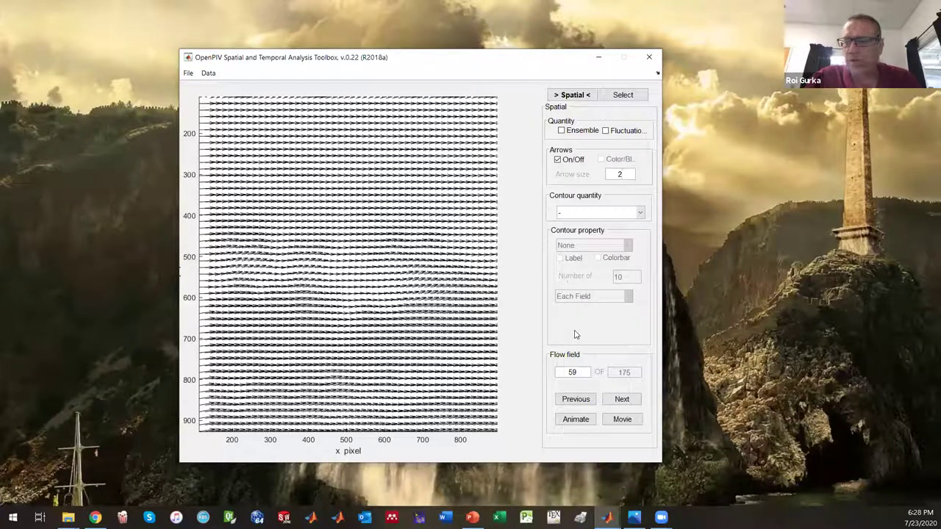
Compare the neighbouring flow fields 60 and 58, ending back on field 59.
{"action": "left_click", "coordinate": [630, 399]}
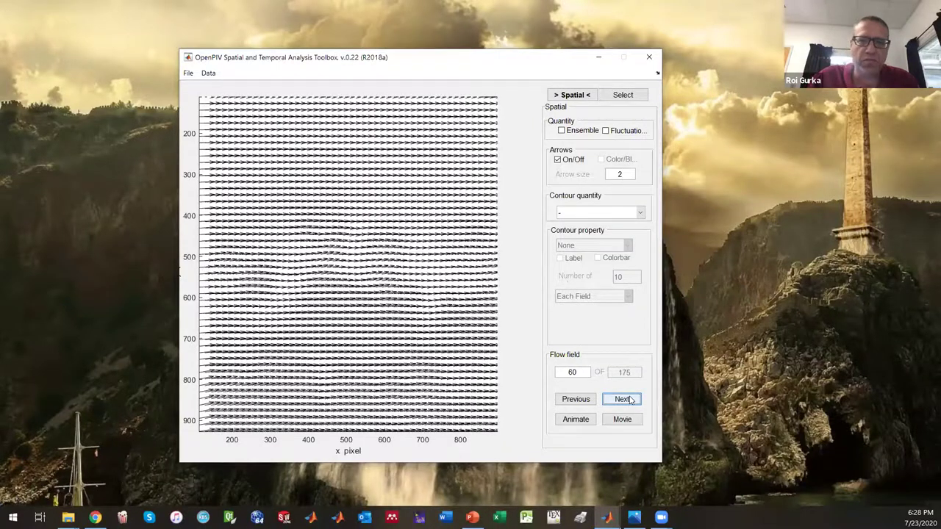
{"action": "left_click", "coordinate": [585, 401]}
{"action": "left_click", "coordinate": [585, 401]}
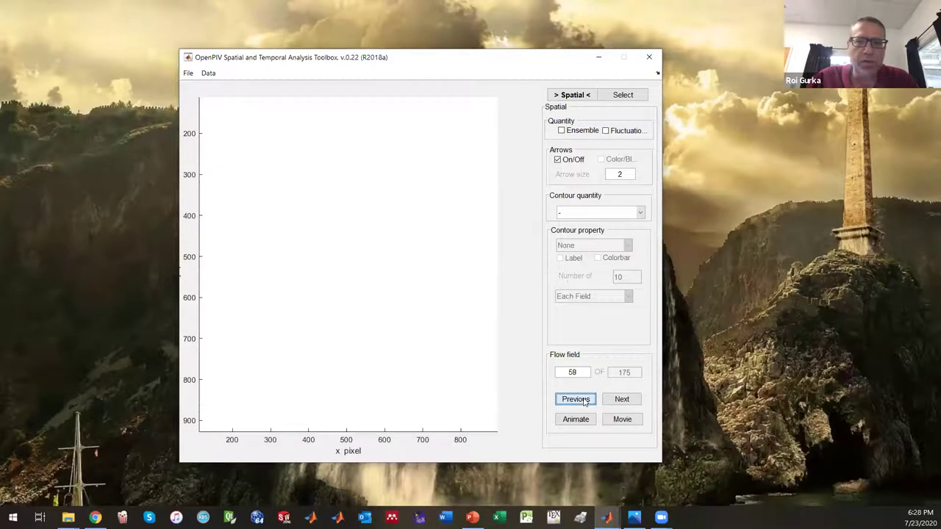
{"action": "left_click", "coordinate": [622, 402]}
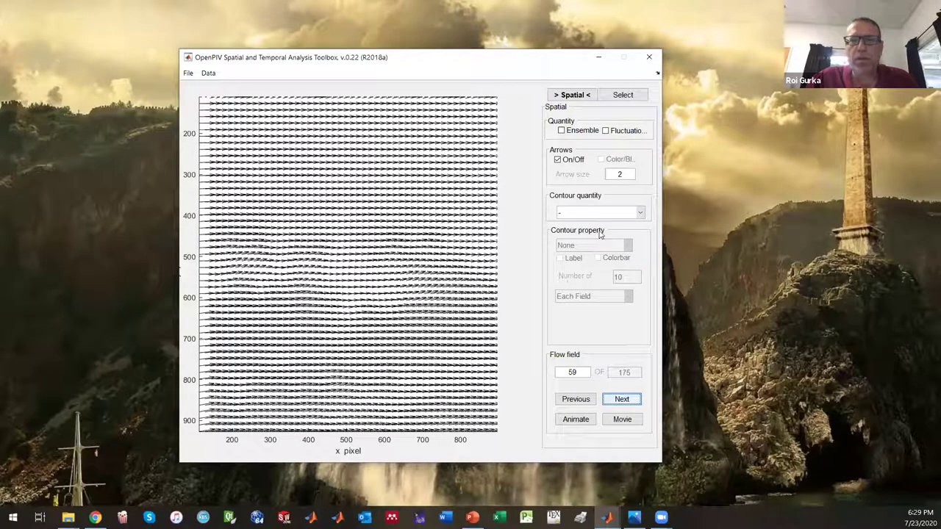
View the fluctuating velocity field and its contour quantity options, then switch the fluctuation display off again.
{"action": "left_click", "coordinate": [606, 131]}
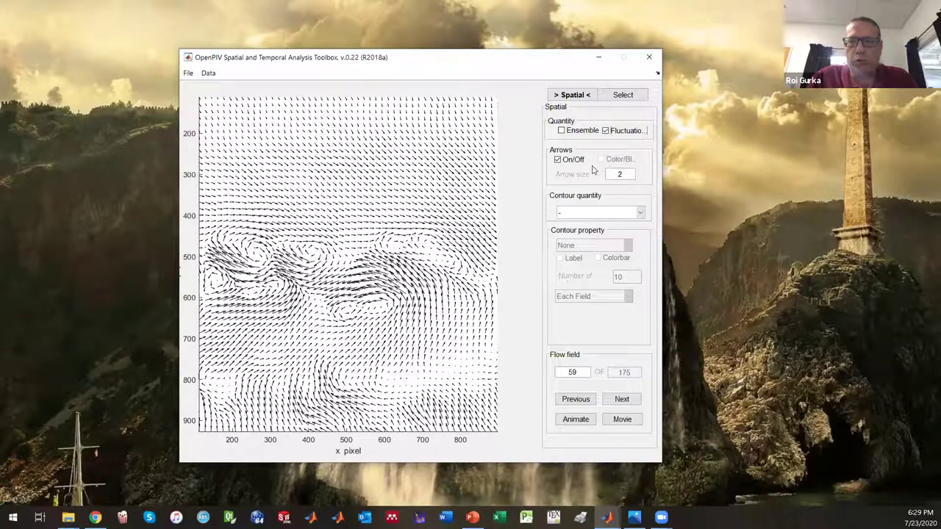
{"action": "left_click", "coordinate": [586, 214]}
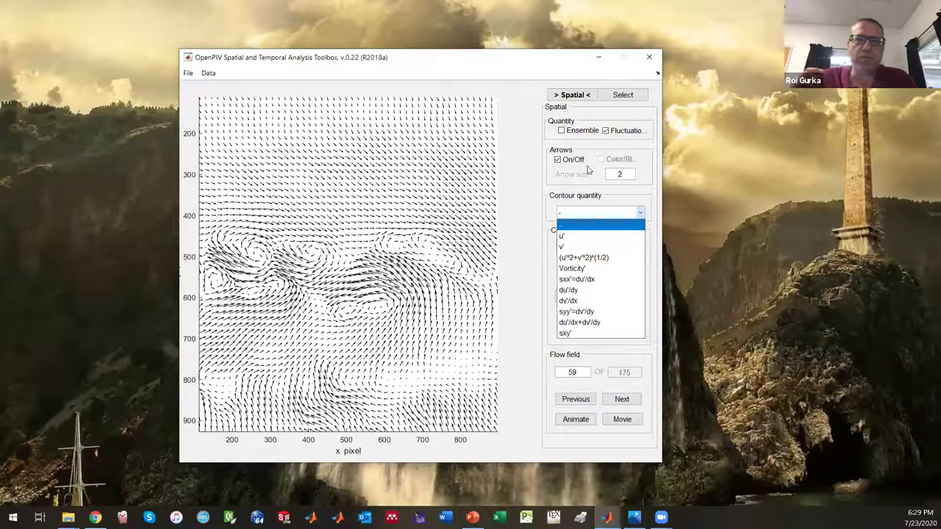
{"action": "left_click", "coordinate": [605, 132]}
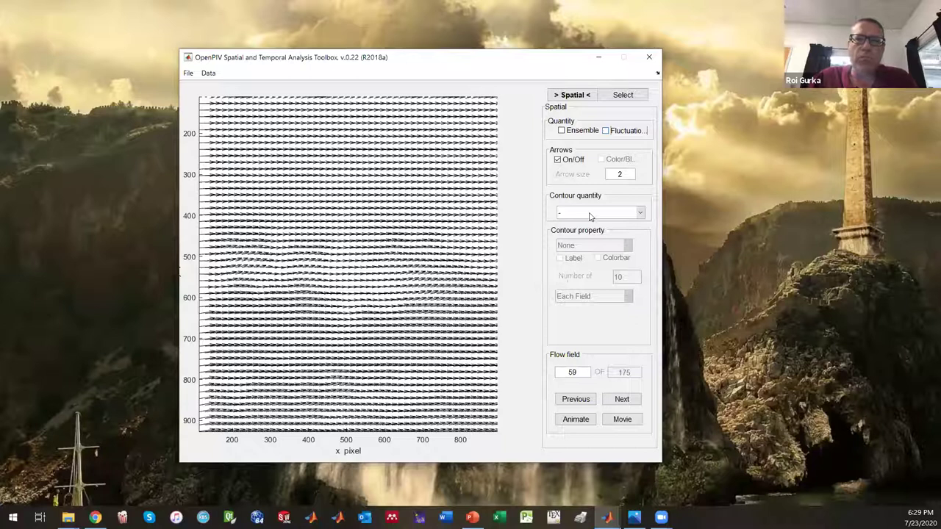
Display vorticity as Flood contours over the vectors and toggle the contour labels on and off.
{"action": "left_click", "coordinate": [589, 213]}
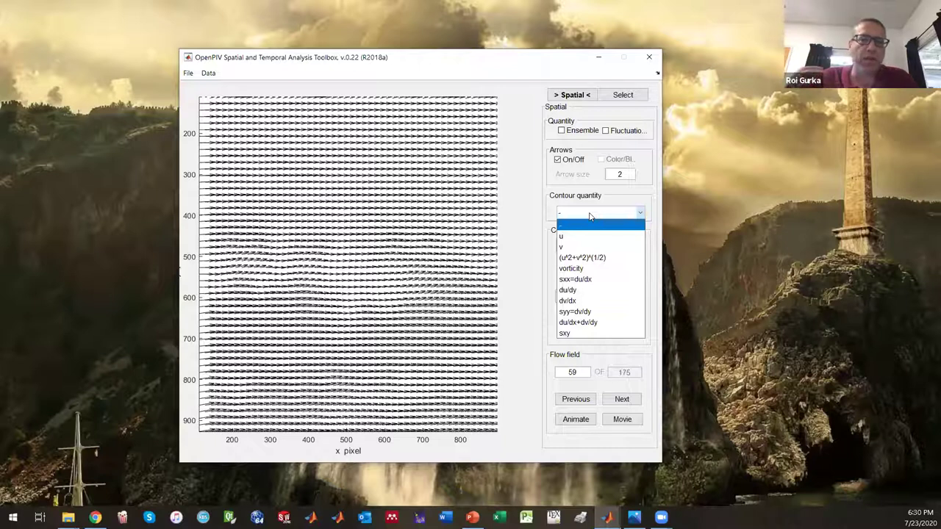
{"action": "left_click", "coordinate": [591, 269]}
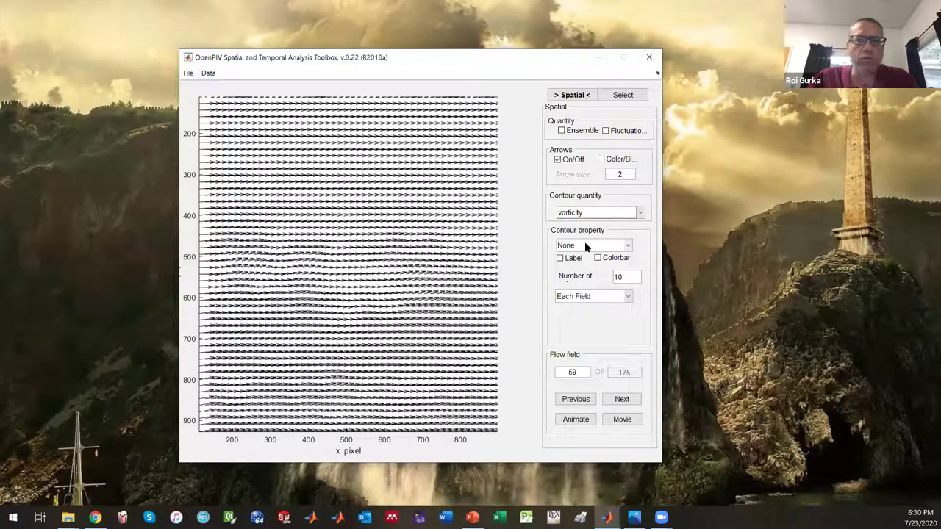
{"action": "left_click", "coordinate": [585, 246]}
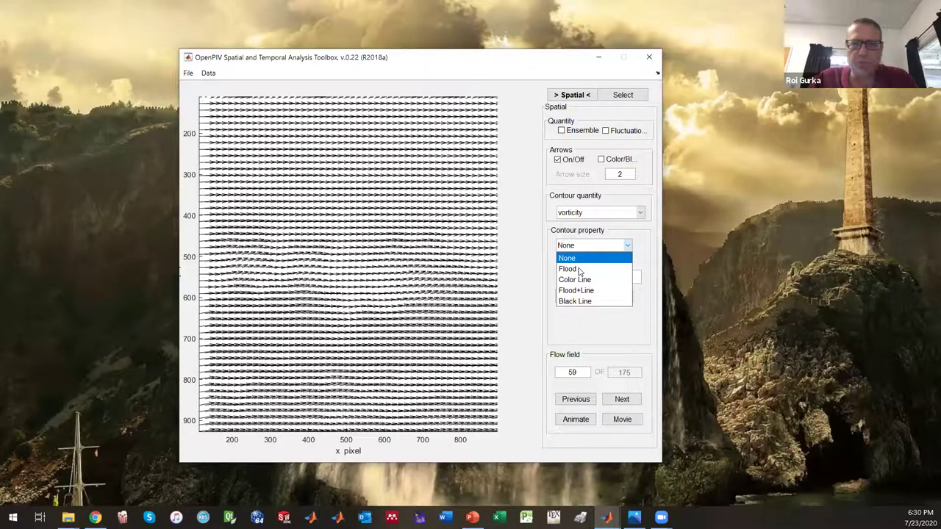
{"action": "left_click", "coordinate": [580, 272]}
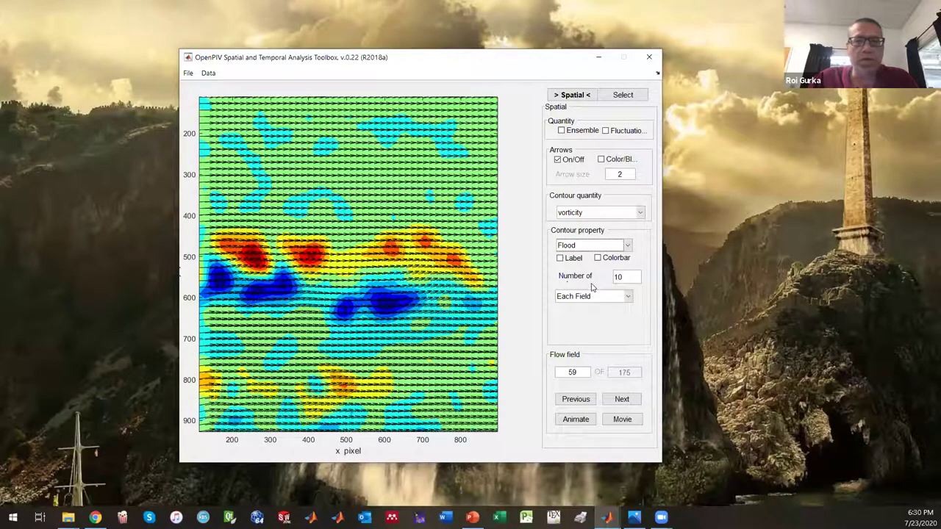
{"action": "left_click", "coordinate": [563, 260]}
{"action": "left_click", "coordinate": [562, 261]}
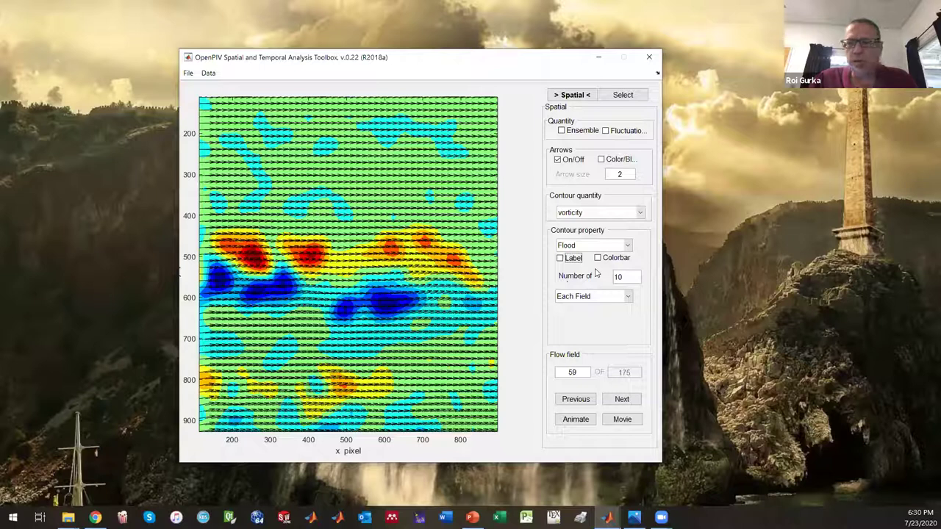
Switch the contour range to Manual and apply the limits -0.03 to 0.03, reviewing the other range options.
{"action": "left_click", "coordinate": [586, 298]}
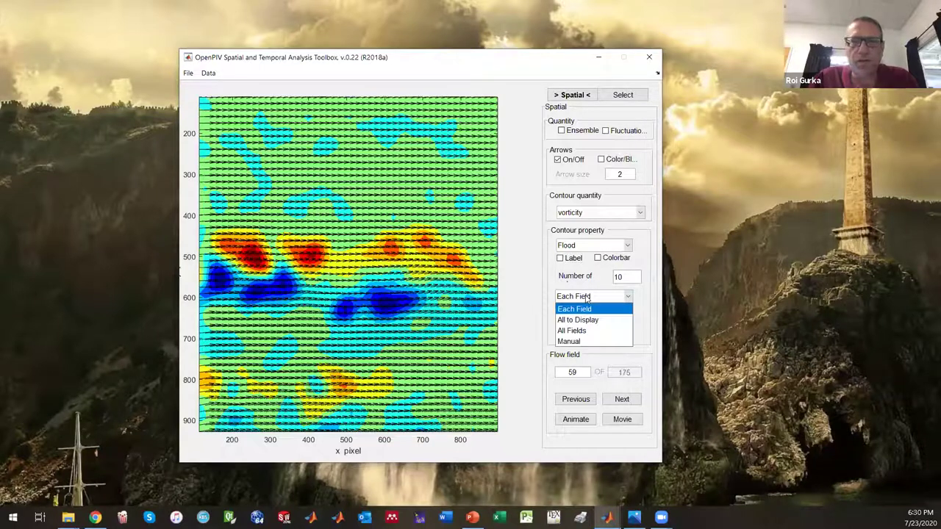
{"action": "left_click", "coordinate": [578, 342]}
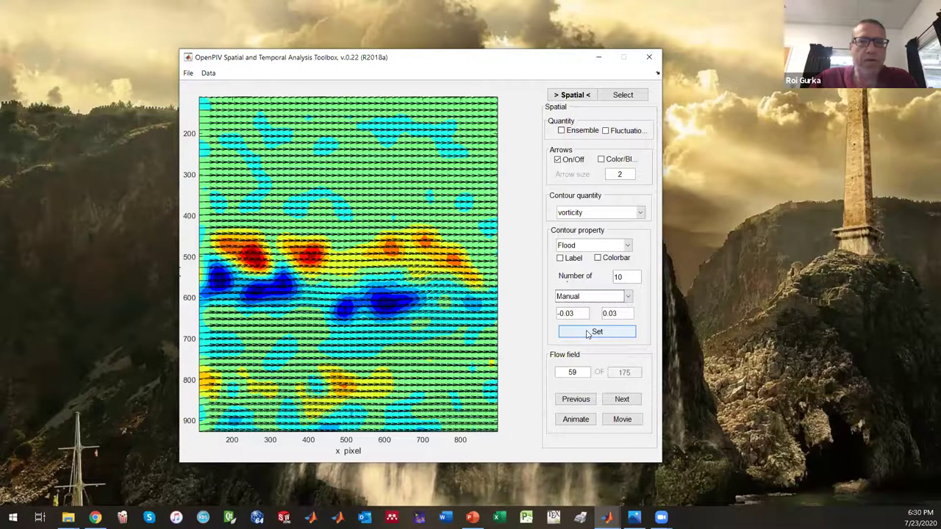
{"action": "left_click", "coordinate": [588, 332]}
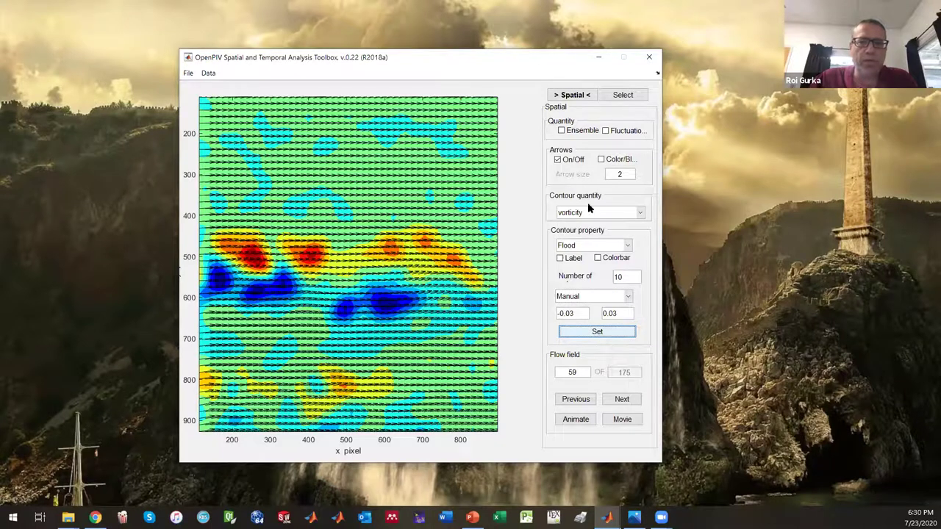
{"action": "left_click", "coordinate": [591, 297]}
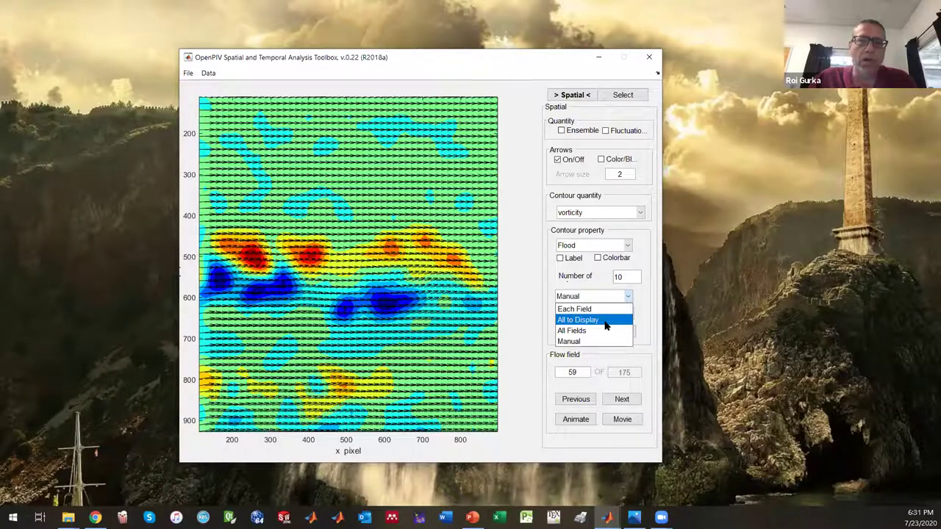
{"action": "left_click", "coordinate": [601, 341]}
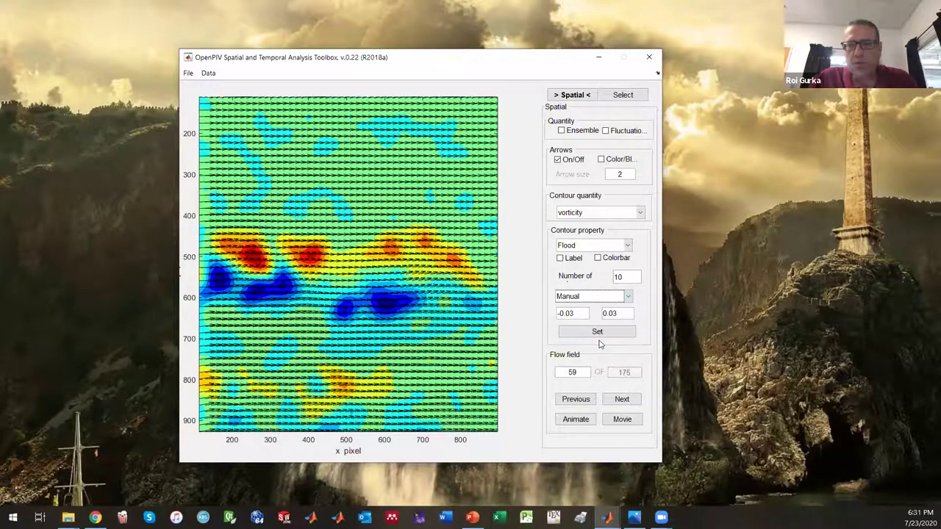
{"action": "left_click", "coordinate": [597, 332]}
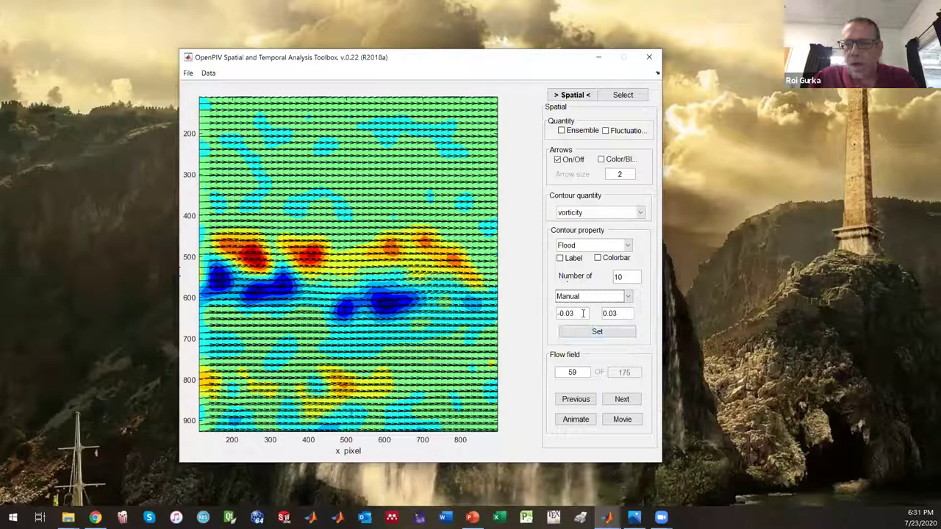
Set the manual vorticity contour limits to -0.05 and 0.05 and apply them to the plot.
{"action": "left_click", "coordinate": [582, 314]}
{"action": "key", "text": "BackSpace"}
{"action": "type", "text": "5"}
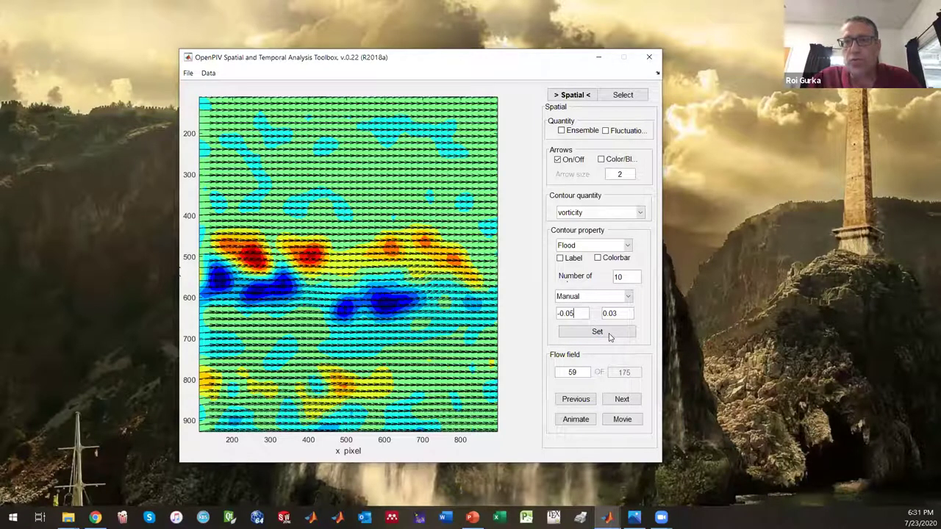
{"action": "left_click", "coordinate": [608, 335]}
{"action": "left_click", "coordinate": [575, 314]}
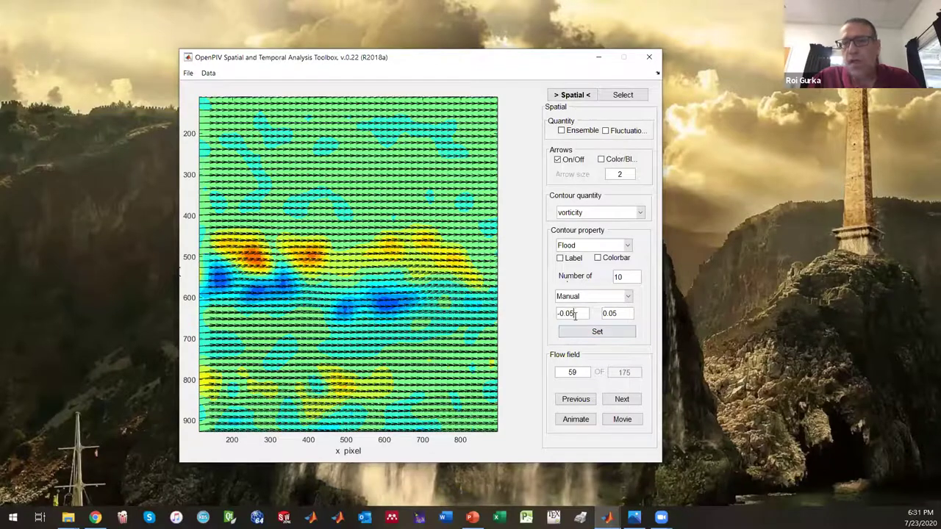
Set the manual vorticity contour limits to -0.01 and 0.01 and apply them.
{"action": "key", "text": "BackSpace"}
{"action": "type", "text": "1"}
{"action": "left_click", "coordinate": [621, 314]}
{"action": "key", "text": "BackSpace"}
{"action": "type", "text": "1"}
{"action": "left_click", "coordinate": [612, 332]}
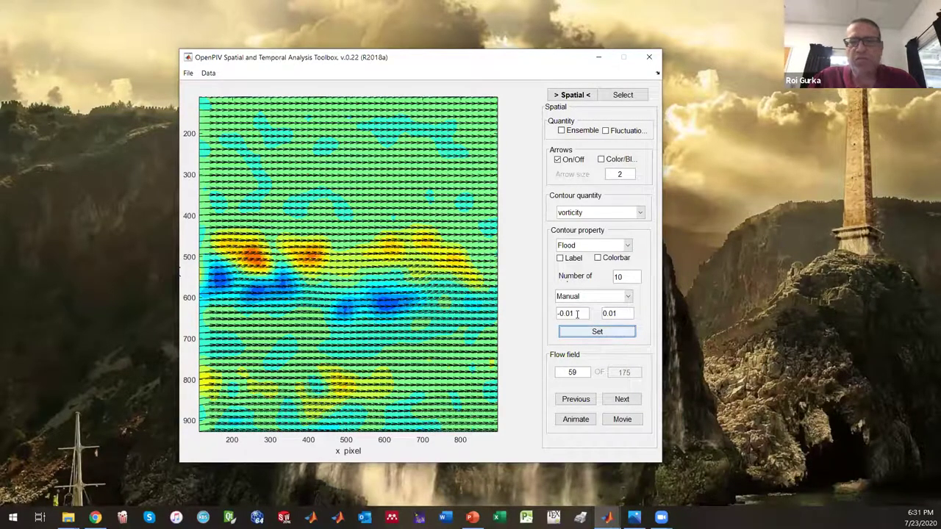
Apply manual contour limits of -0.03 and 0.03 to the vorticity plot and show its colorbar.
{"action": "left_click", "coordinate": [610, 332]}
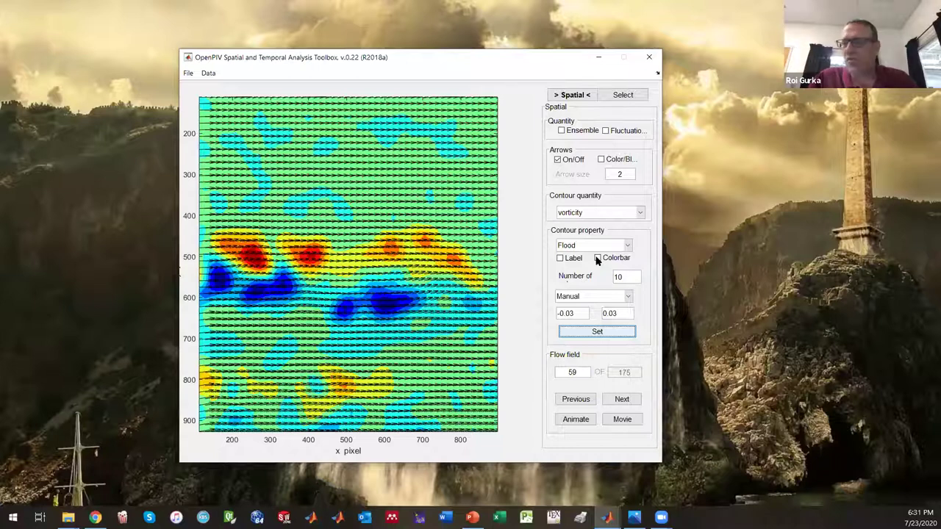
{"action": "left_click", "coordinate": [597, 258]}
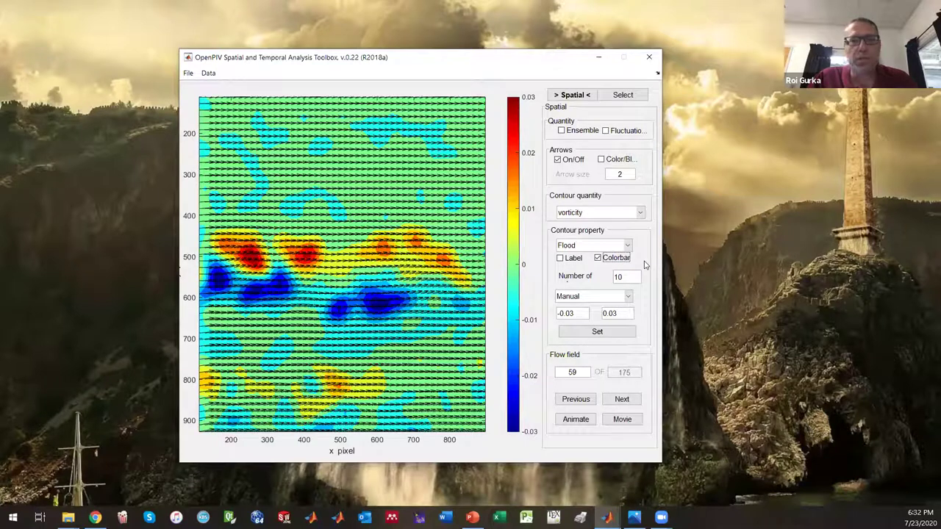
Browse the vorticity maps forward to flow field 61 and back to flow field 59.
{"action": "left_click", "coordinate": [623, 401]}
{"action": "left_click", "coordinate": [623, 402]}
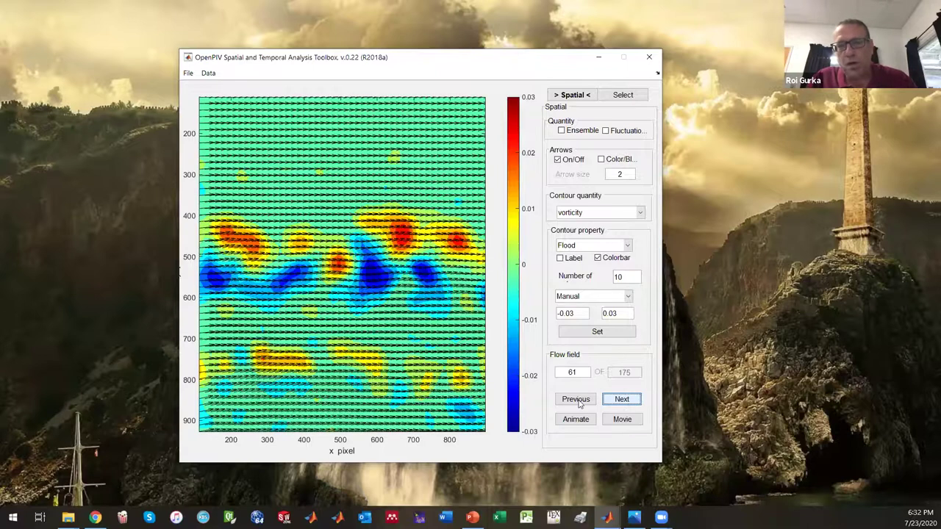
{"action": "left_click", "coordinate": [579, 403]}
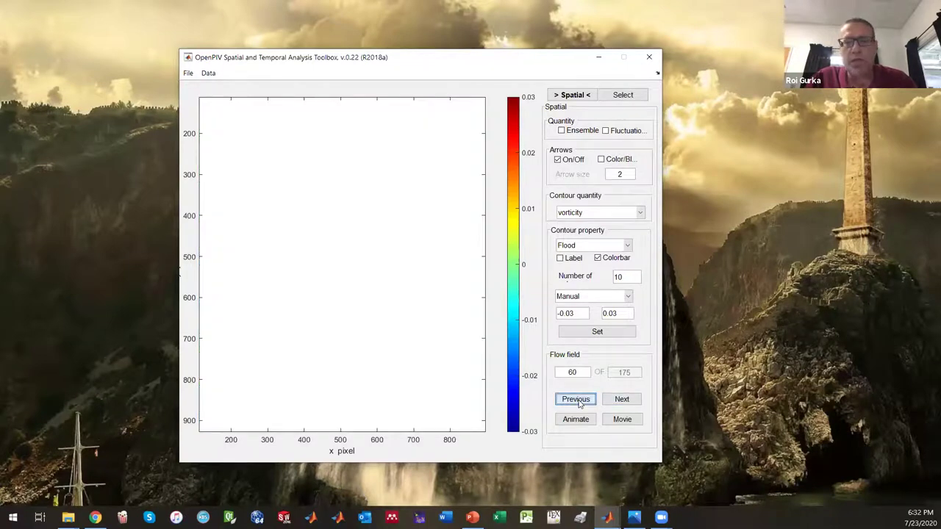
{"action": "left_click", "coordinate": [579, 403]}
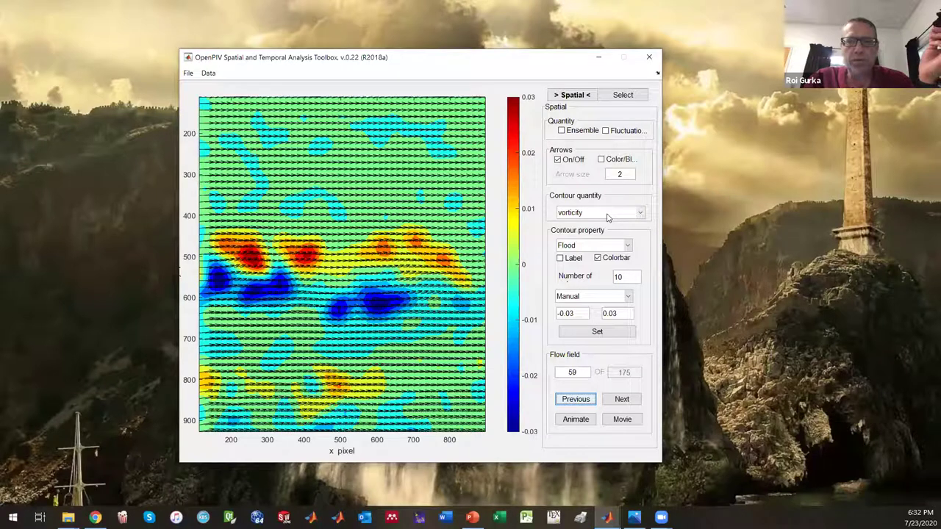
Enable both the Ensemble and Fluctuation quantities and display Enstropy as the contour quantity.
{"action": "left_click", "coordinate": [570, 132]}
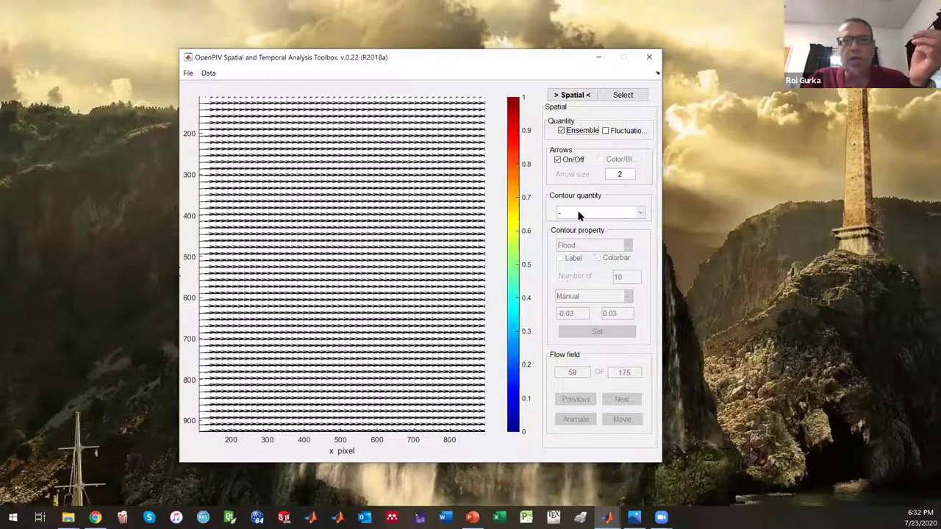
{"action": "left_click", "coordinate": [606, 131]}
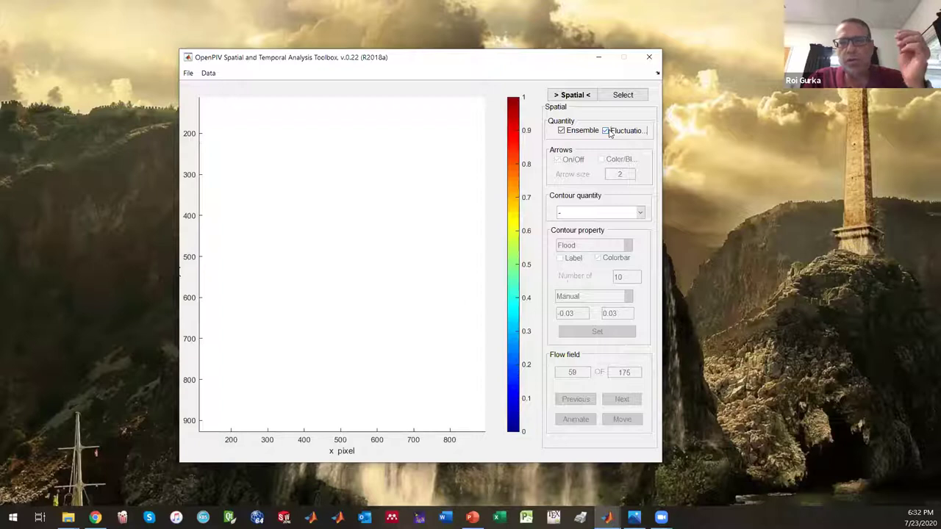
{"action": "left_click", "coordinate": [591, 214]}
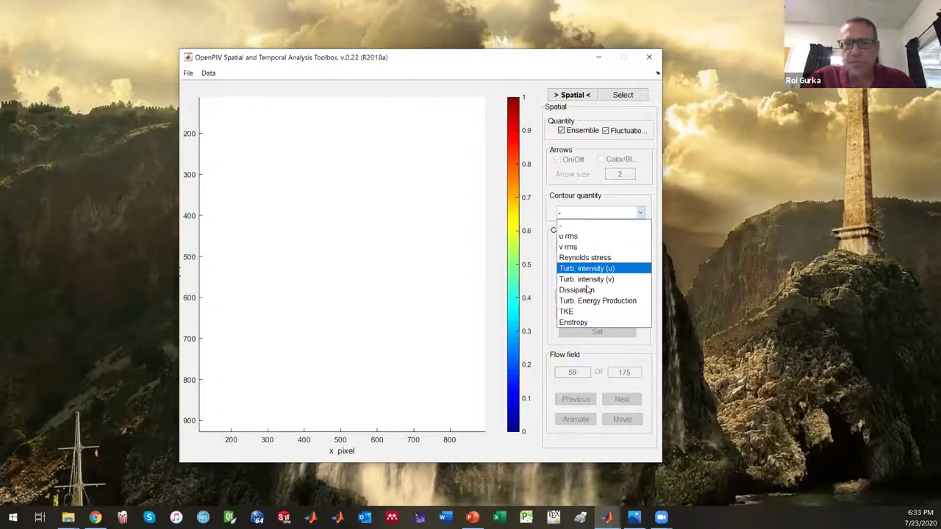
{"action": "left_click", "coordinate": [589, 323]}
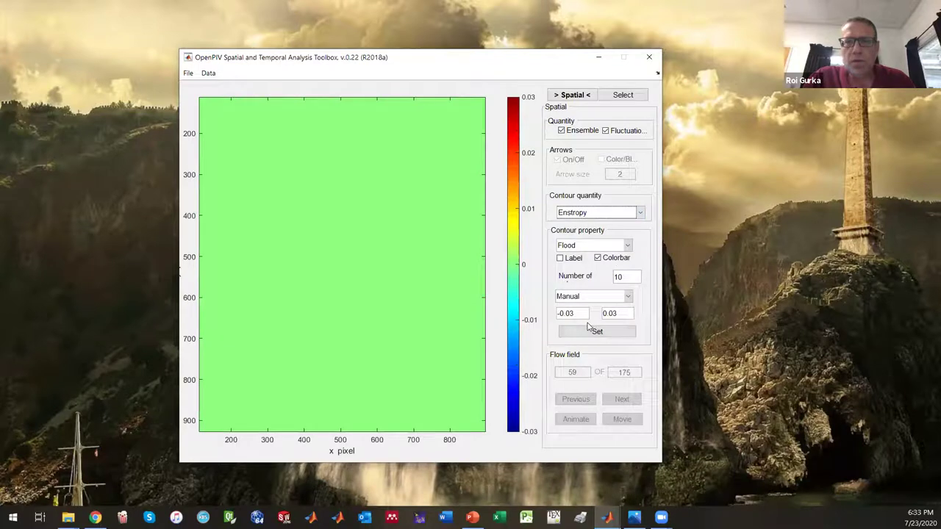
Select three full columns of the field at x of about 255, 530 and 770 pixels.
{"action": "left_click", "coordinate": [623, 95]}
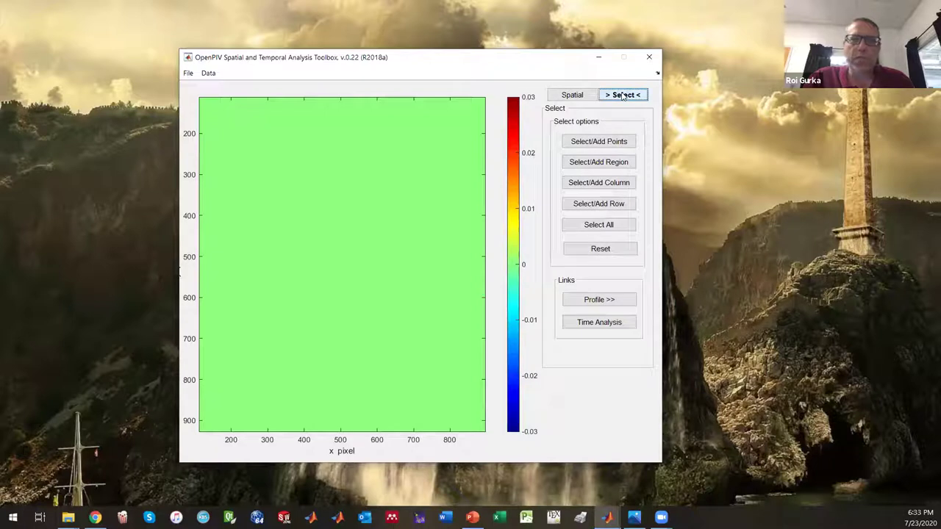
{"action": "left_click", "coordinate": [607, 188]}
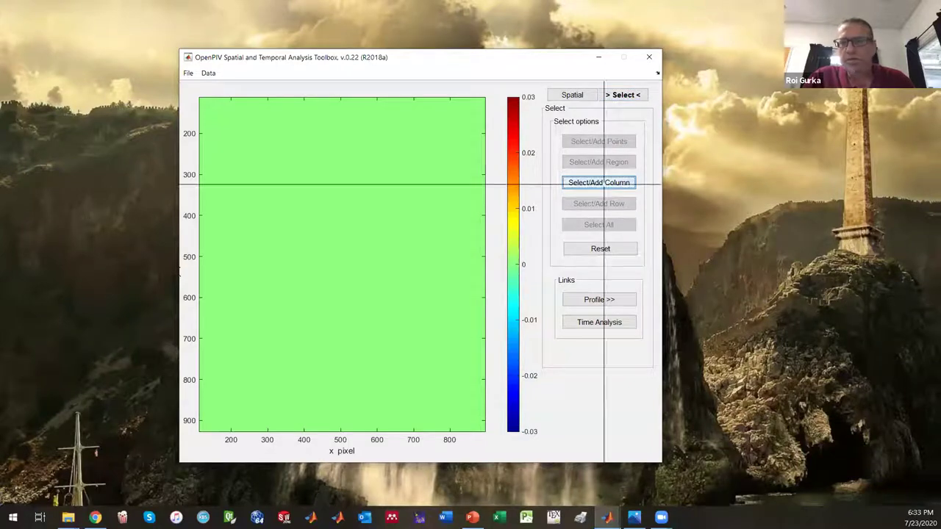
{"action": "left_click", "coordinate": [255, 264]}
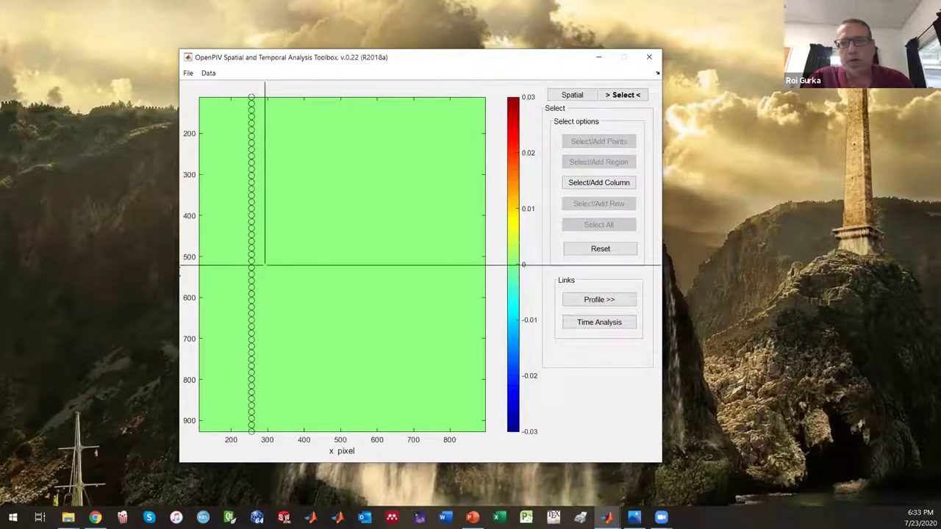
{"action": "left_click", "coordinate": [351, 263]}
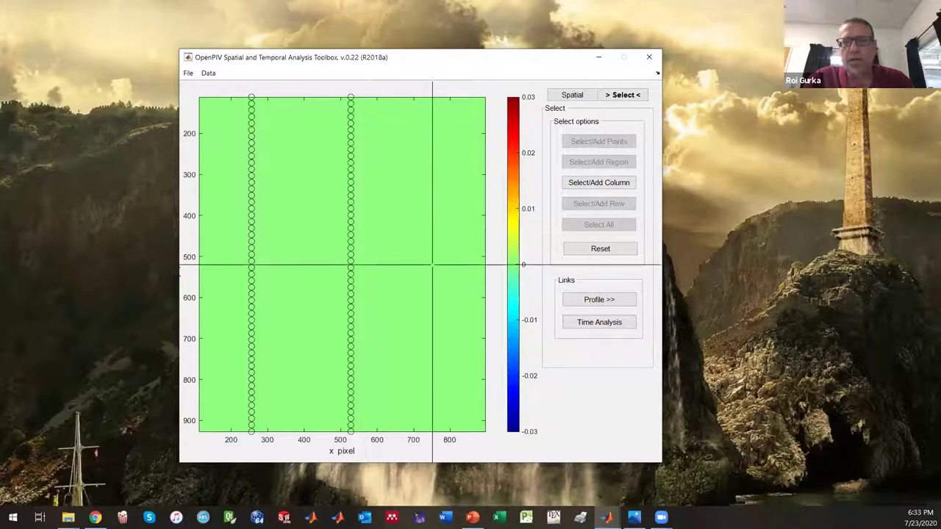
{"action": "left_click", "coordinate": [438, 265]}
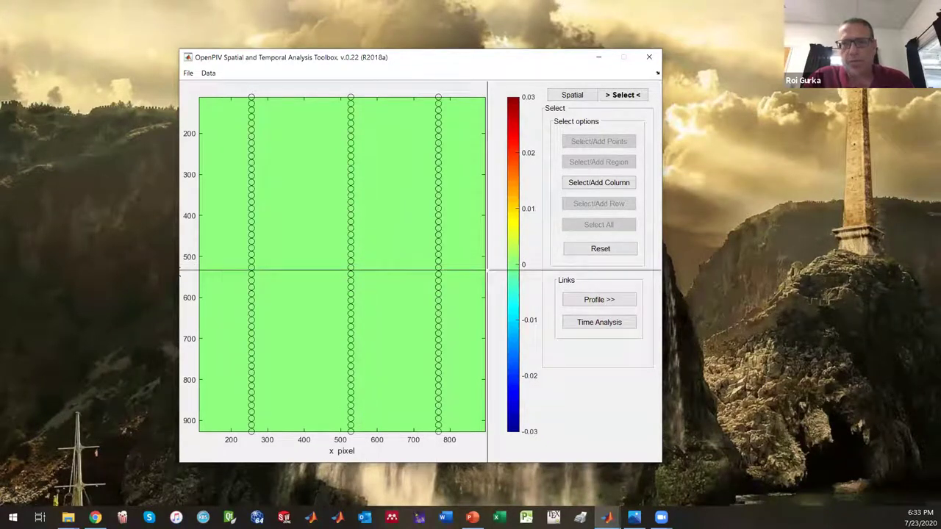
Plot the Enstropy profiles of the selected columns, add their average curve and review the export options.
{"action": "left_click", "coordinate": [601, 300]}
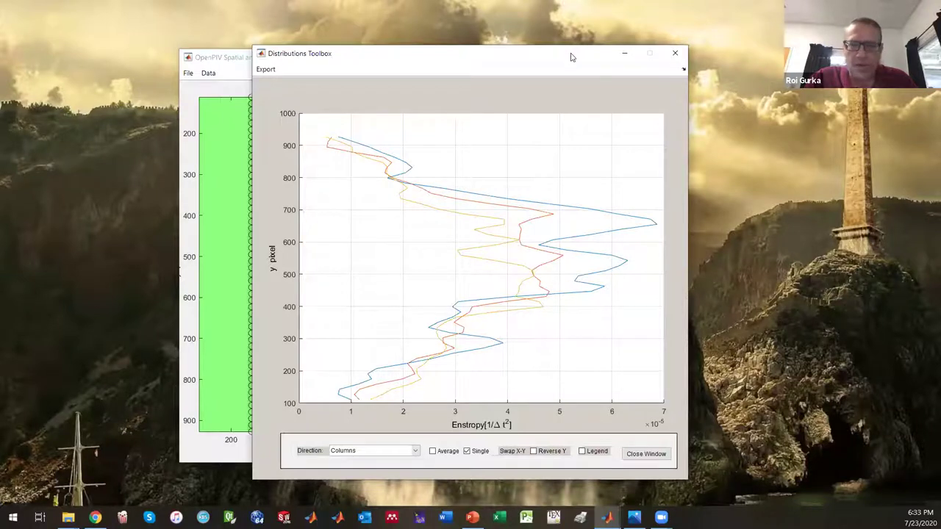
{"action": "left_click", "coordinate": [396, 451]}
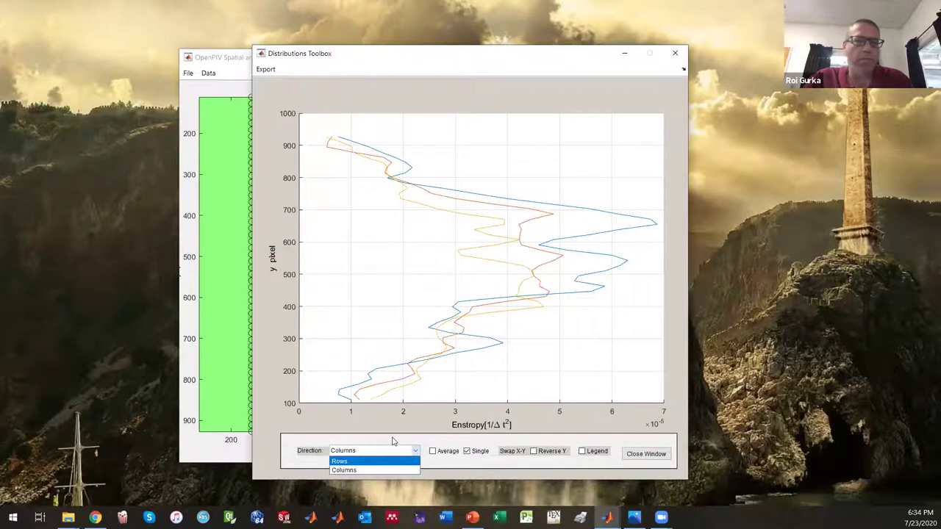
{"action": "left_click", "coordinate": [392, 441]}
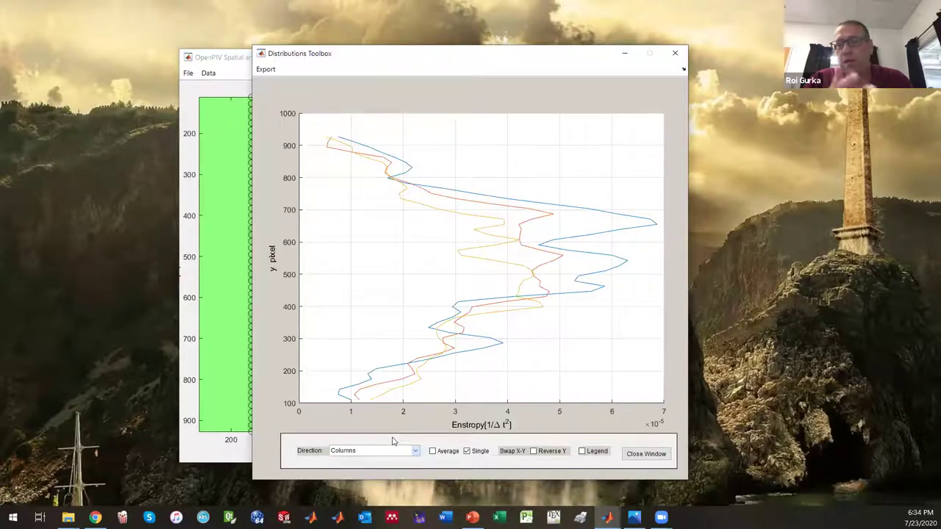
{"action": "left_click", "coordinate": [433, 452]}
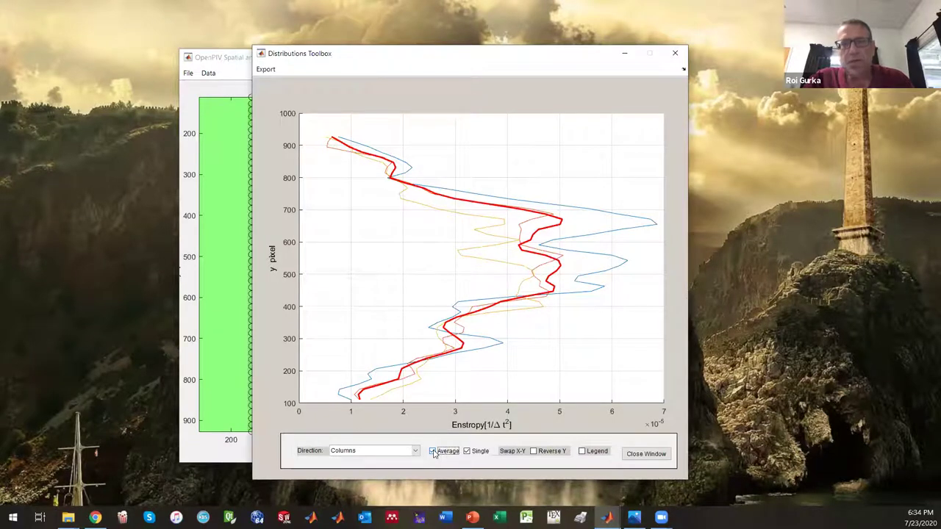
{"action": "left_click", "coordinate": [265, 69]}
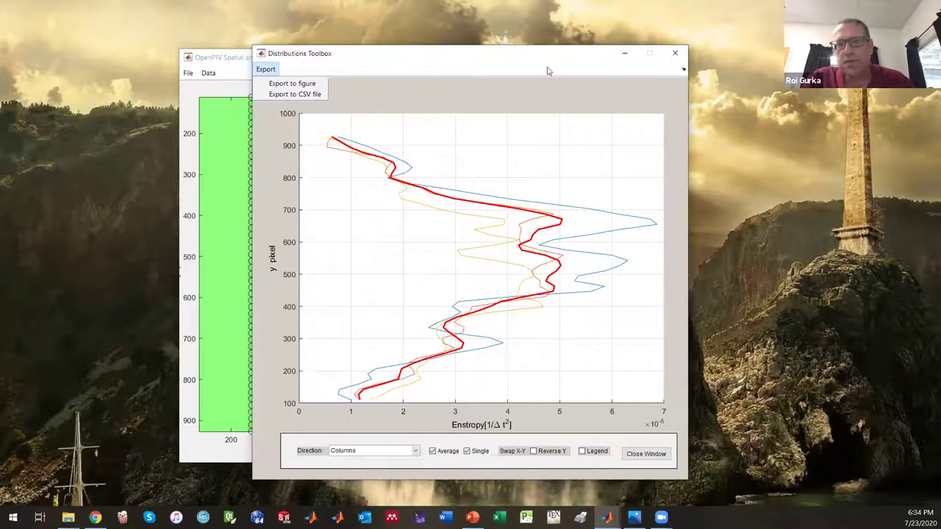
{"action": "key", "text": "Escape"}
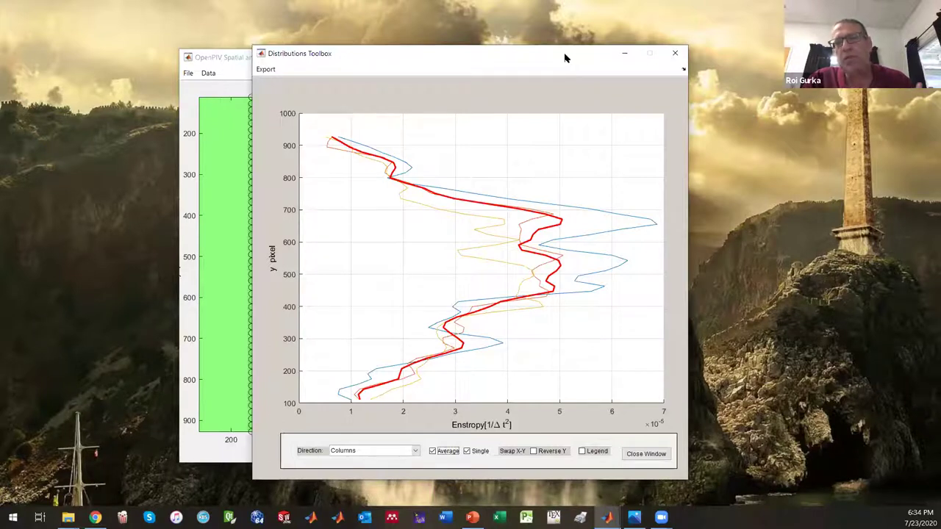
Arrange the Distributions Toolbox and the spatial analysis window side by side.
{"action": "left_click_drag", "start_coordinate": [441, 58], "coordinate": [674, 58]}
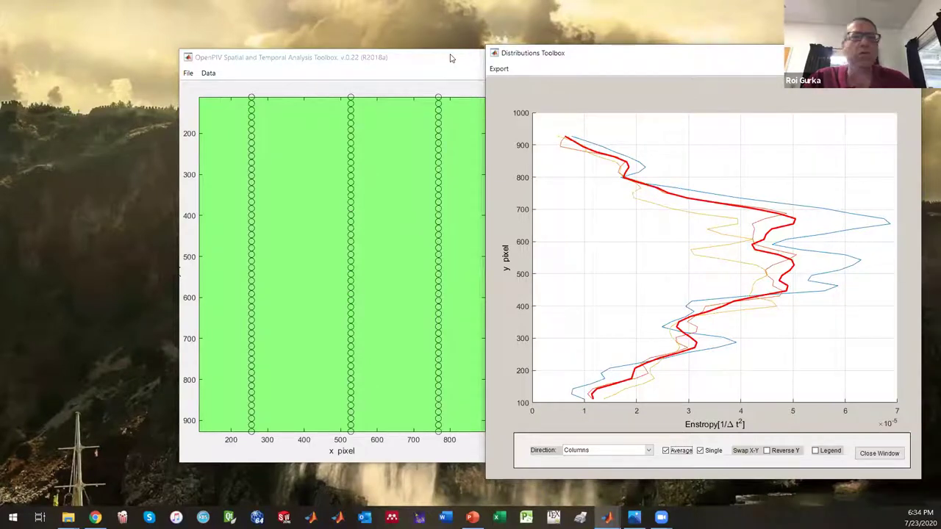
{"action": "left_click", "coordinate": [285, 59]}
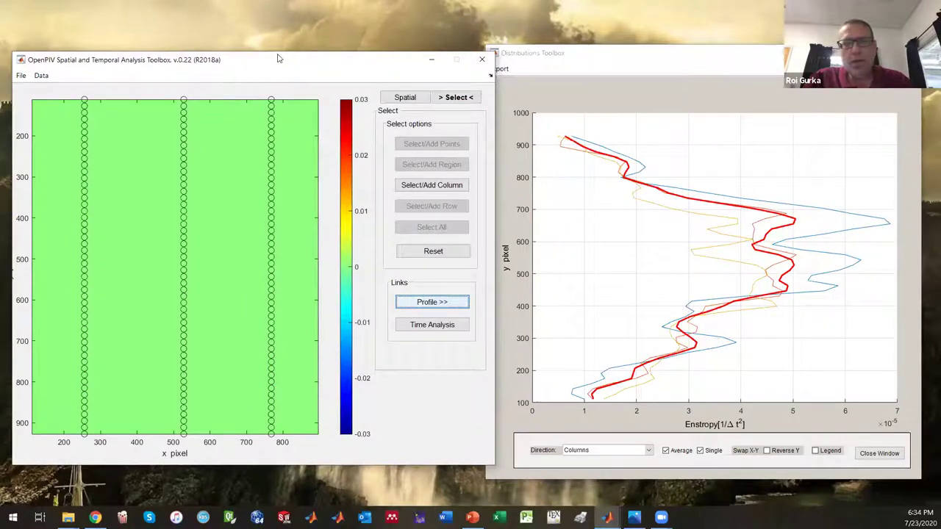
{"action": "left_click_drag", "start_coordinate": [284, 59], "coordinate": [278, 57]}
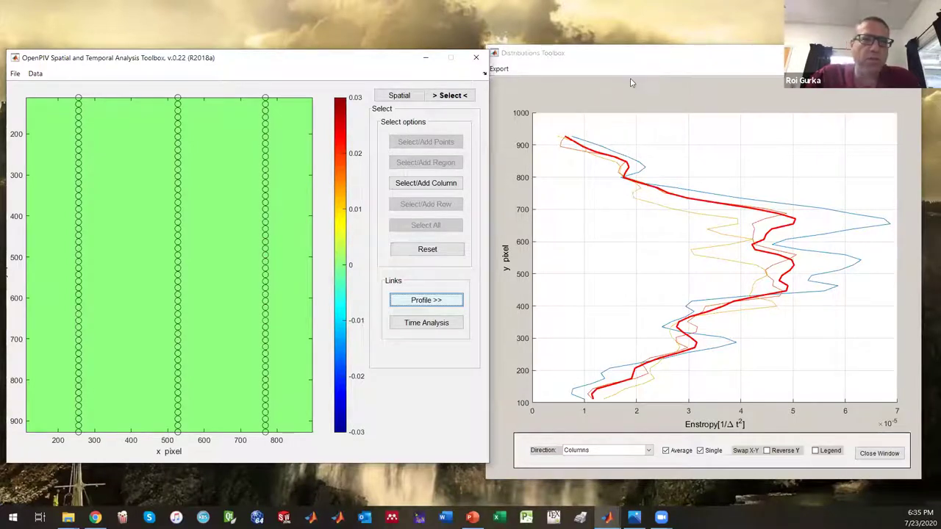
Open the time analysis of the selected columns and move its window clear of the contour plot.
{"action": "left_click", "coordinate": [445, 323]}
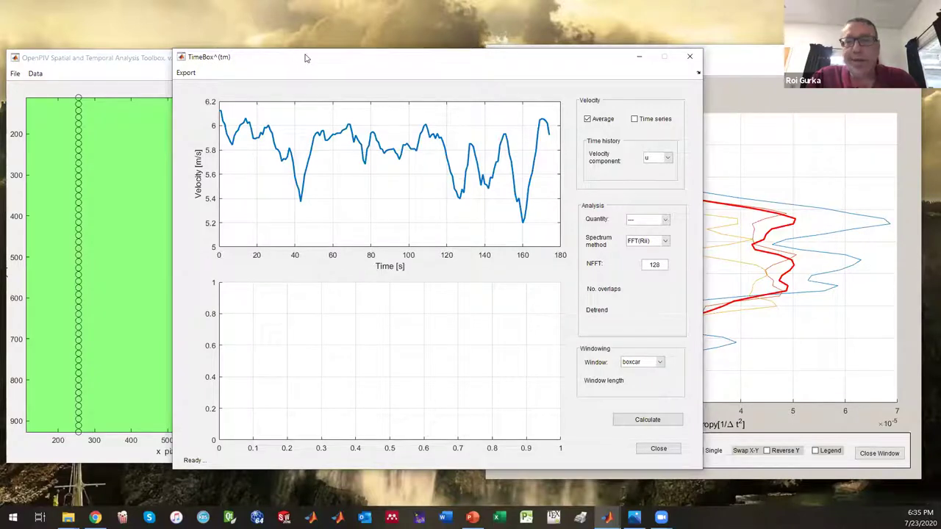
{"action": "left_click_drag", "start_coordinate": [309, 58], "coordinate": [527, 52]}
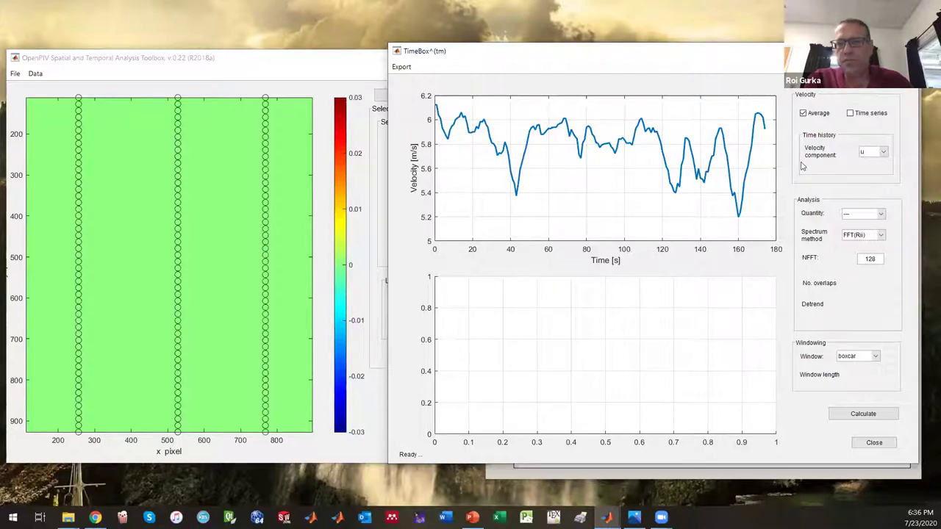
View the average v velocity history, return to u, and compare its individual time series with the average.
{"action": "left_click", "coordinate": [875, 152]}
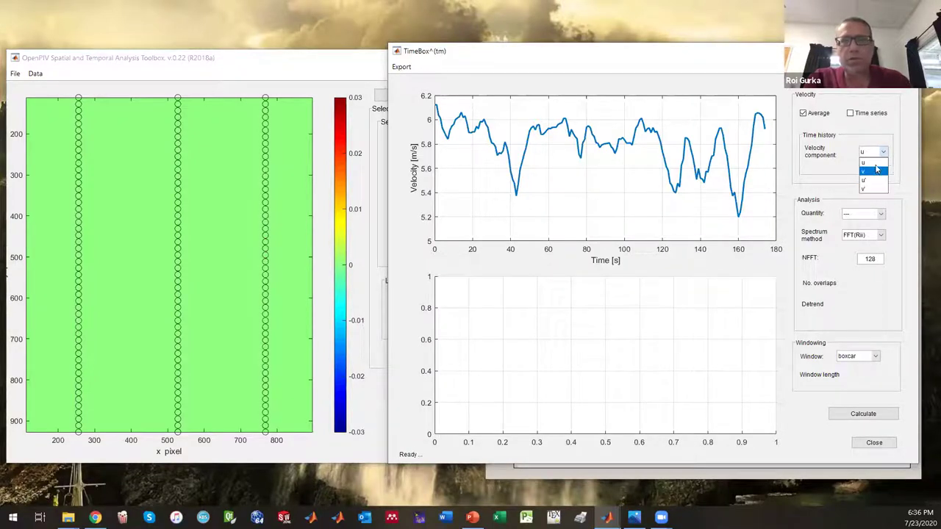
{"action": "left_click", "coordinate": [873, 171]}
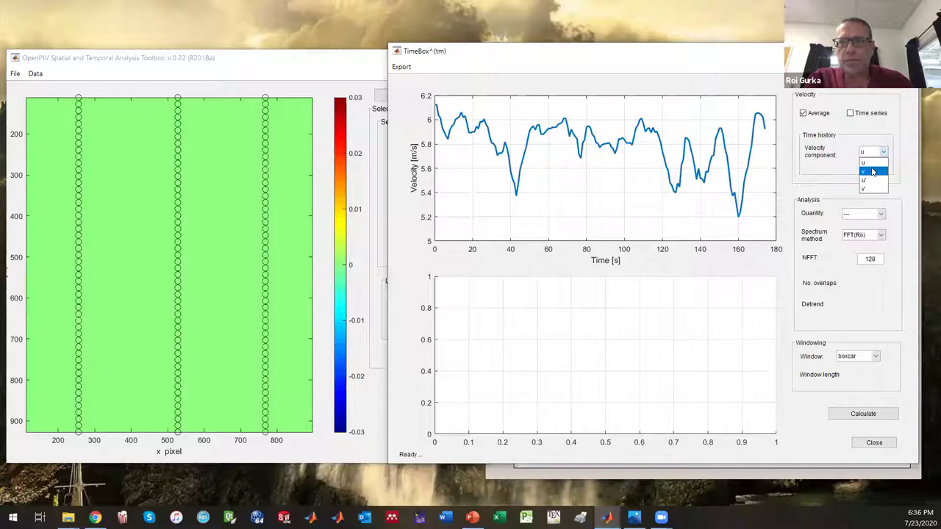
{"action": "left_click", "coordinate": [873, 153]}
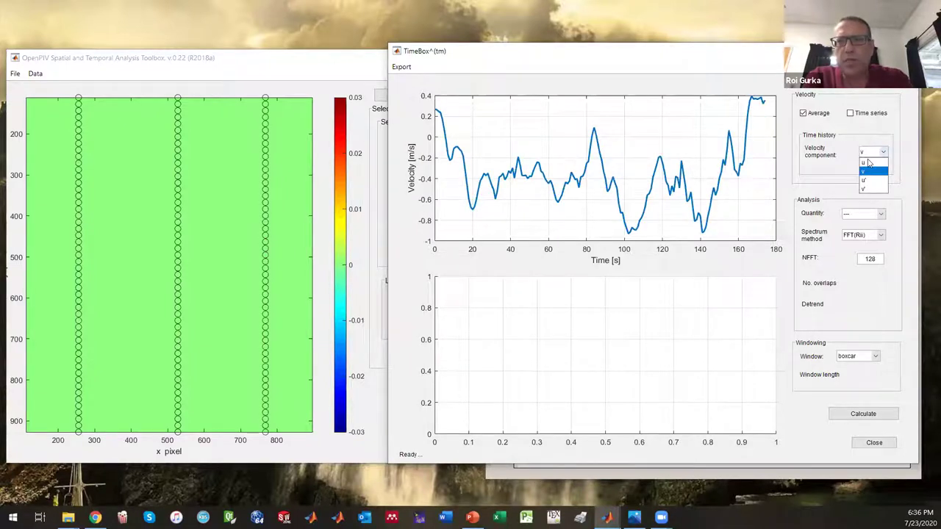
{"action": "left_click", "coordinate": [871, 162]}
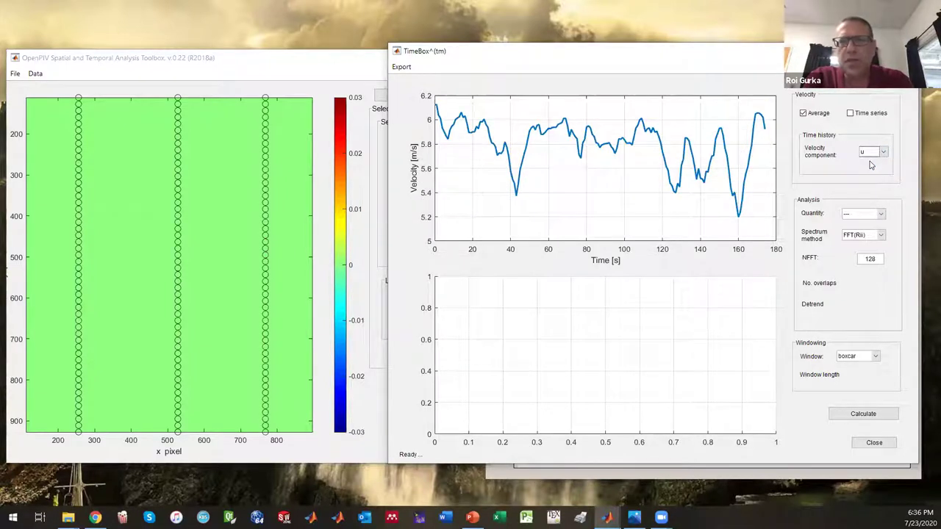
{"action": "left_click", "coordinate": [850, 115]}
{"action": "left_click", "coordinate": [803, 113]}
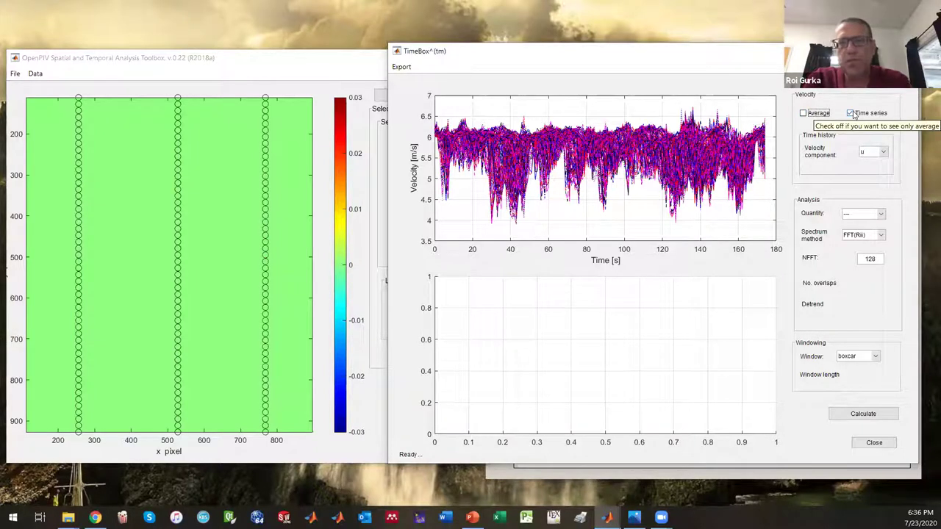
{"action": "left_click", "coordinate": [849, 114]}
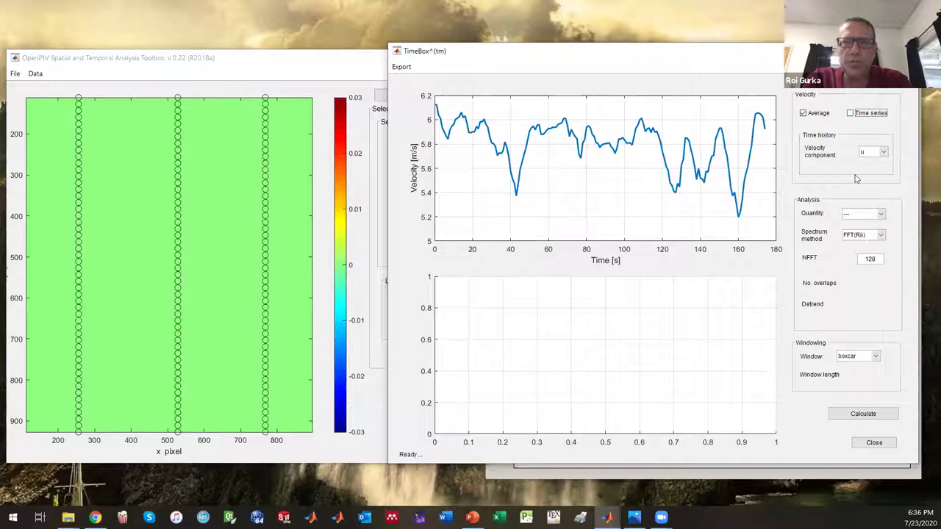
Look through the available Rii and E analysis quantities and close the time analysis window.
{"action": "left_click", "coordinate": [881, 215]}
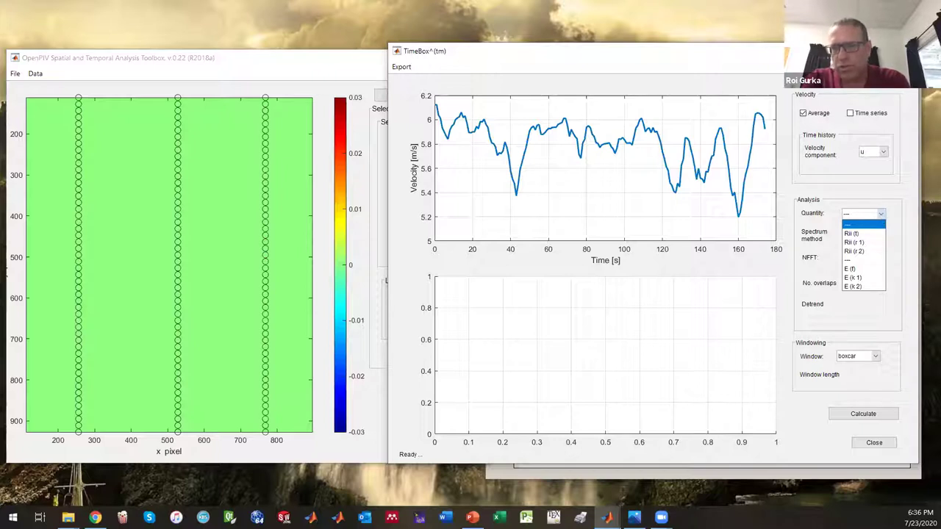
{"action": "key", "text": "Escape"}
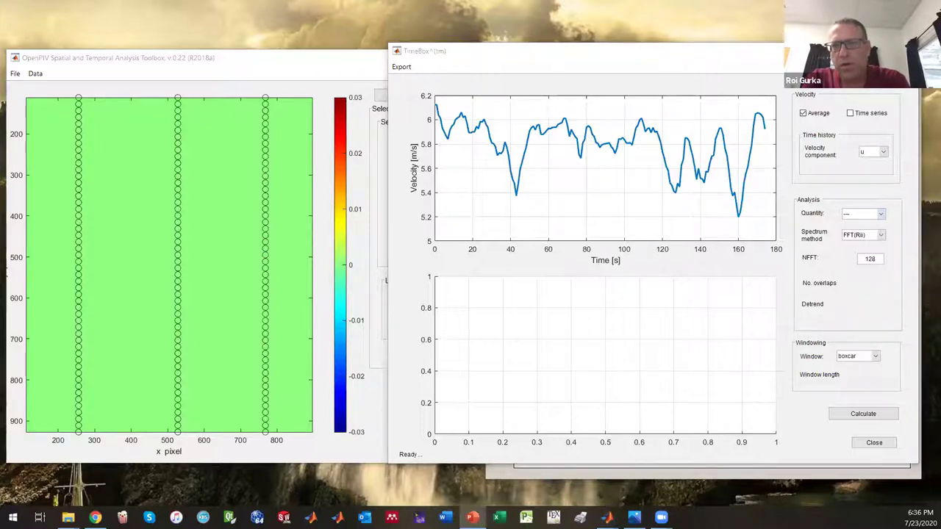
{"action": "left_click", "coordinate": [864, 214]}
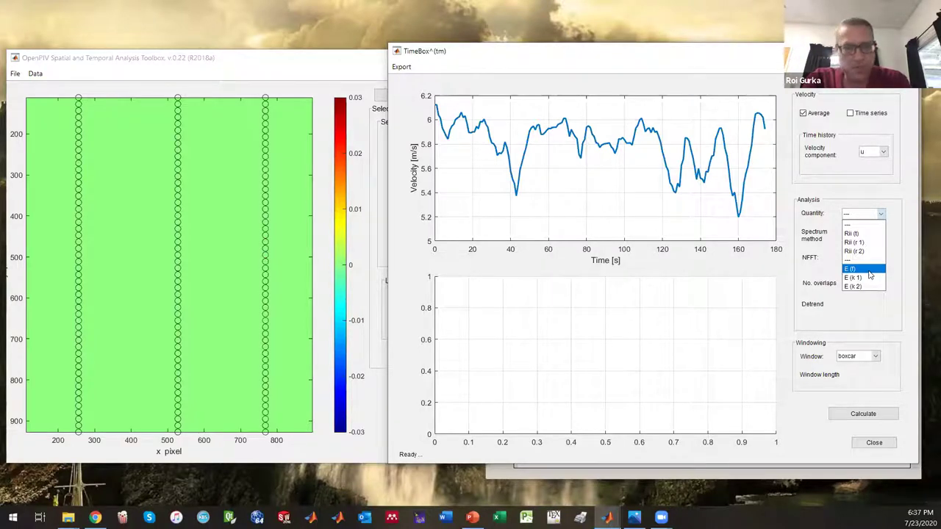
{"action": "left_click", "coordinate": [857, 205]}
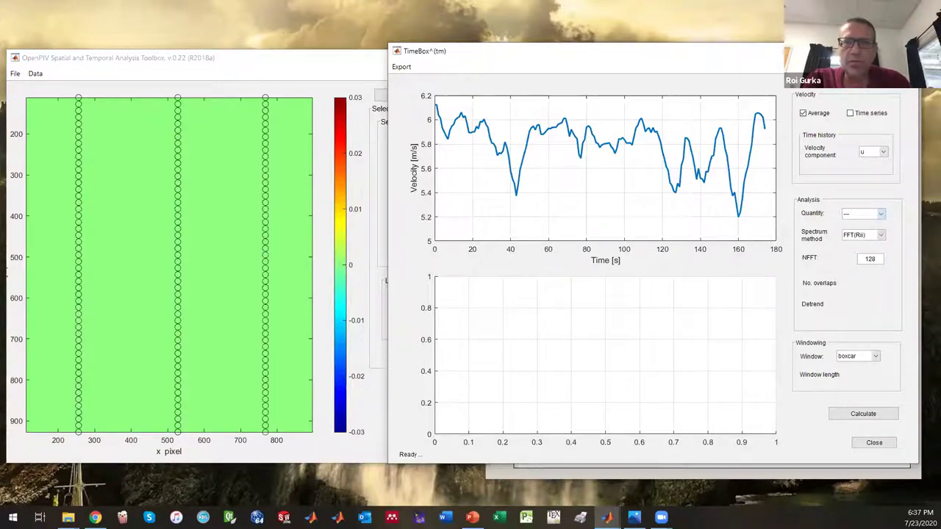
{"action": "key", "text": "alt+F4"}
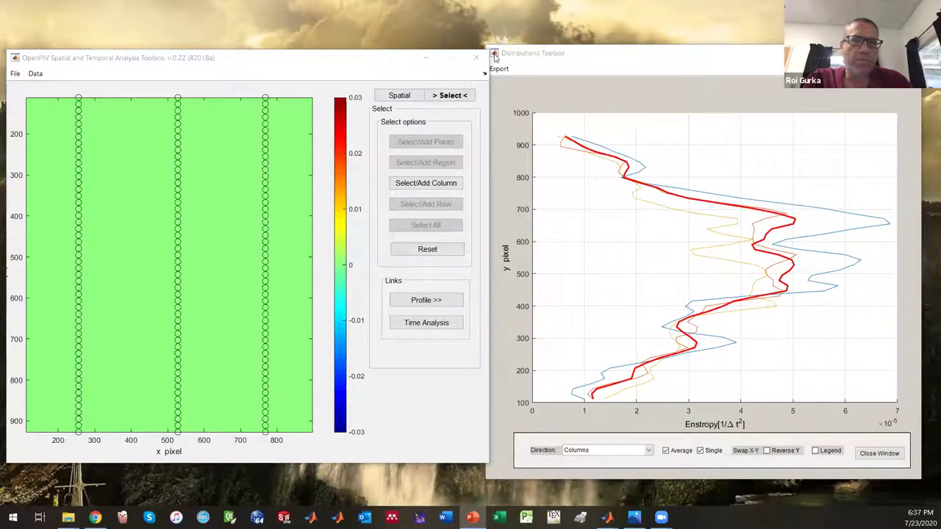
Export the data from the Spatial and Temporal Analysis Toolbox to a MAT file named wake_data.
{"action": "left_click", "coordinate": [372, 62]}
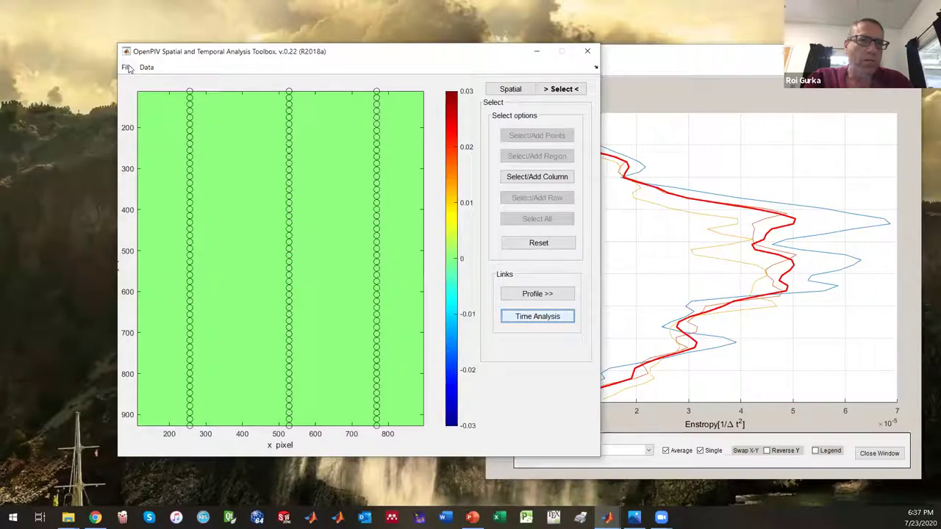
{"action": "left_click", "coordinate": [126, 67]}
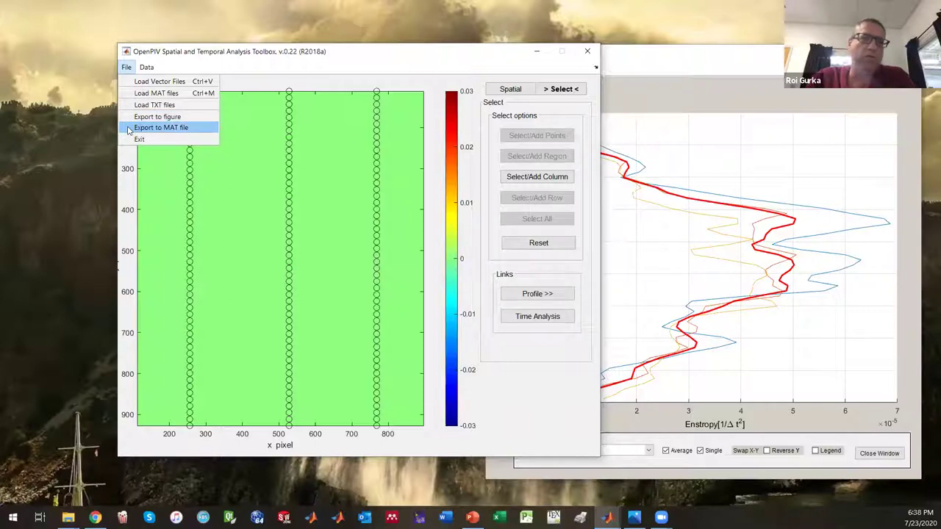
{"action": "left_click", "coordinate": [130, 128]}
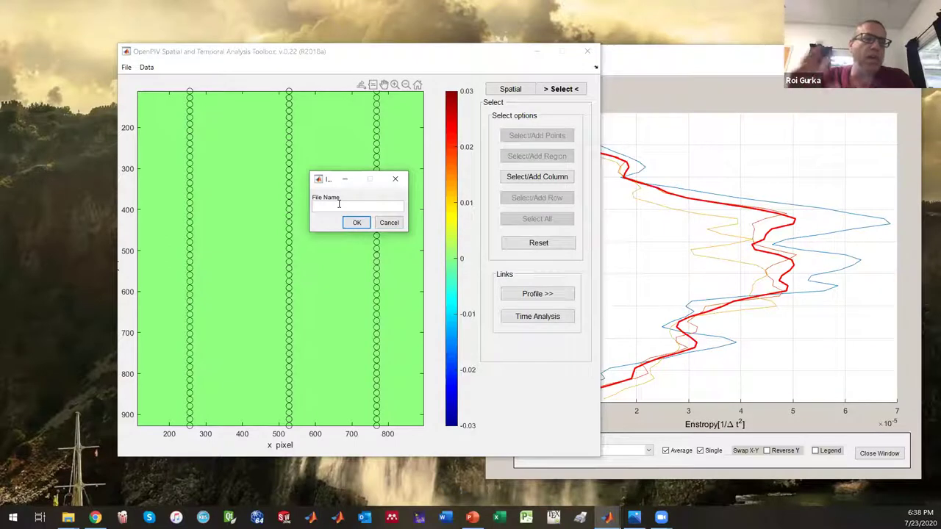
{"action": "type", "text": "w"}
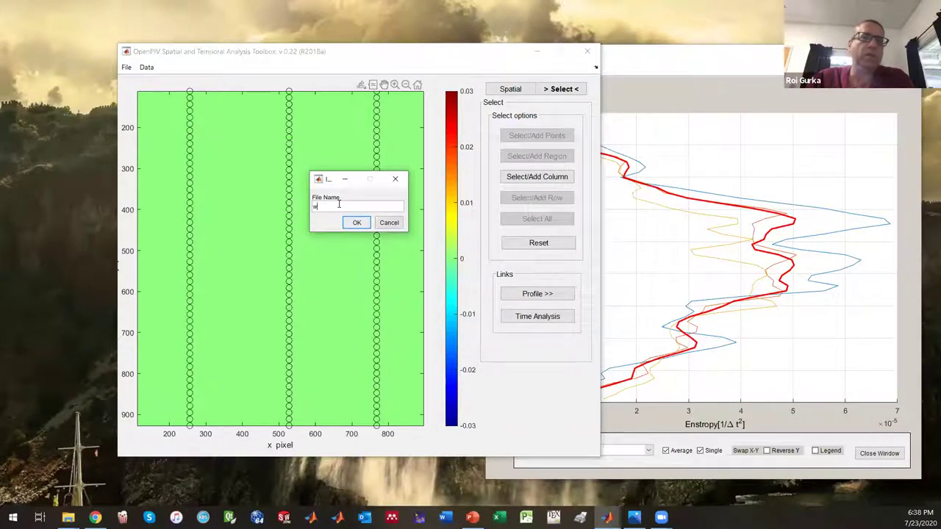
{"action": "type", "text": "ake_data"}
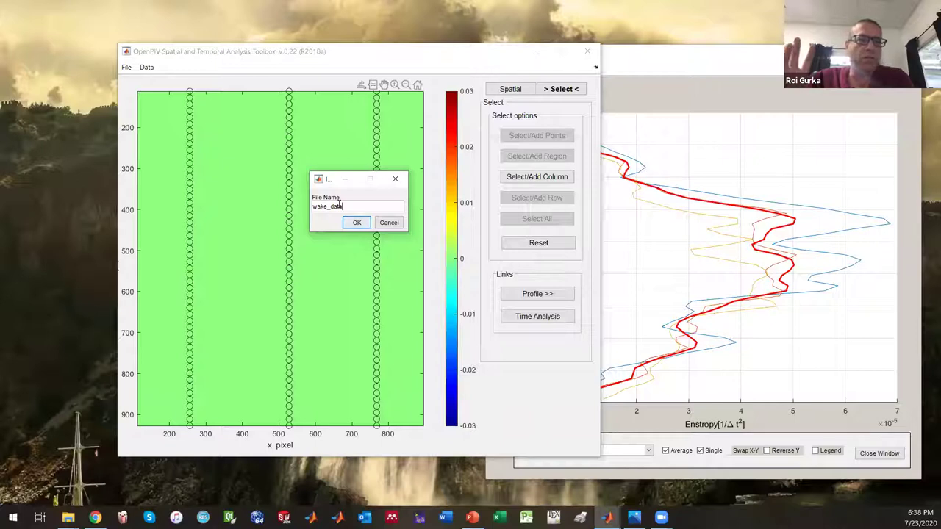
{"action": "left_click", "coordinate": [356, 223]}
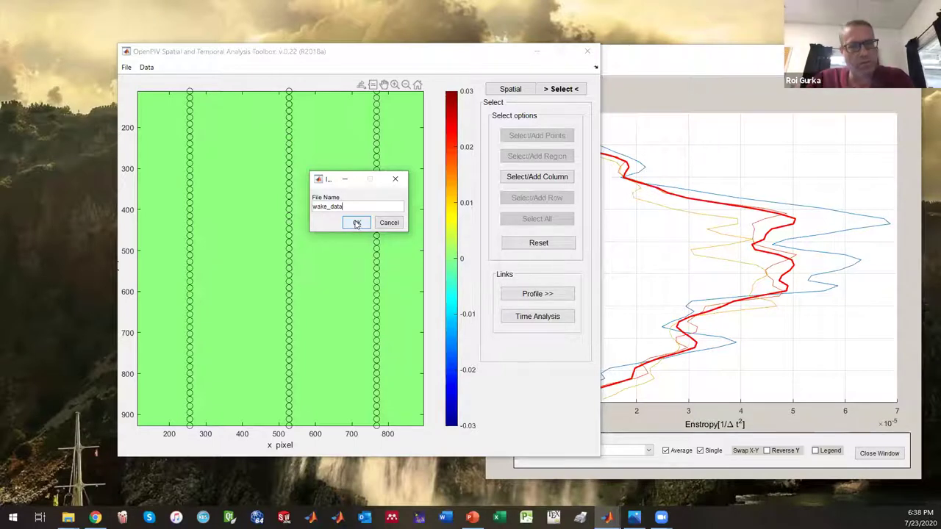
{"action": "left_click", "coordinate": [357, 224]}
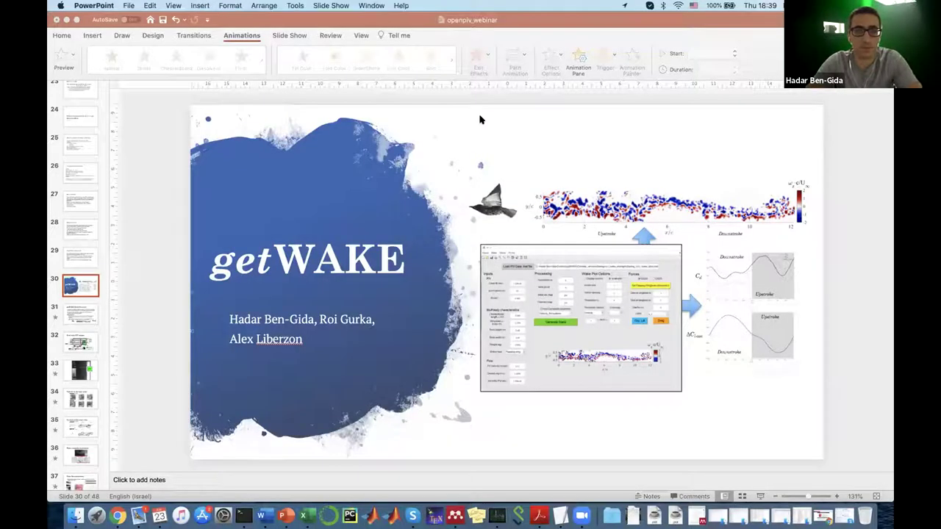
Start the slide show of the openpiv_webinar presentation from the getWAKE title slide in PowerPoint.
{"action": "left_click", "coordinate": [759, 497]}
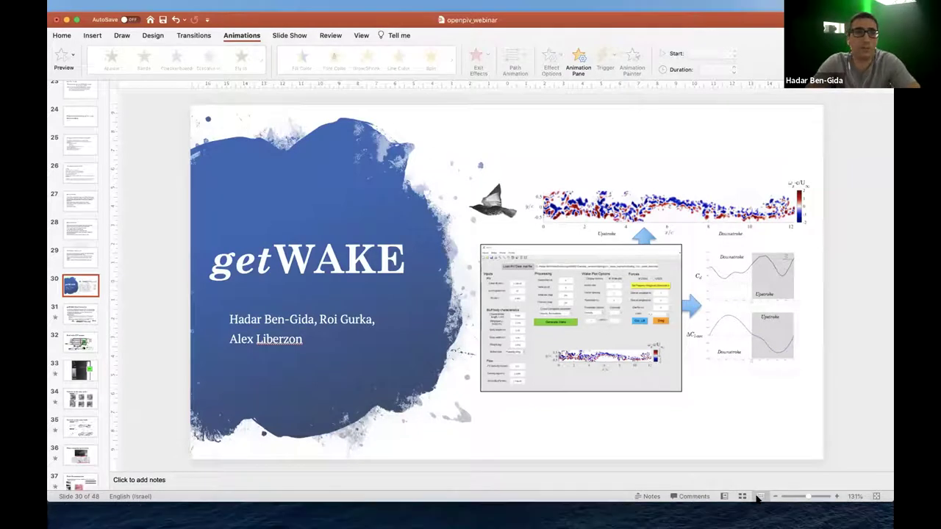
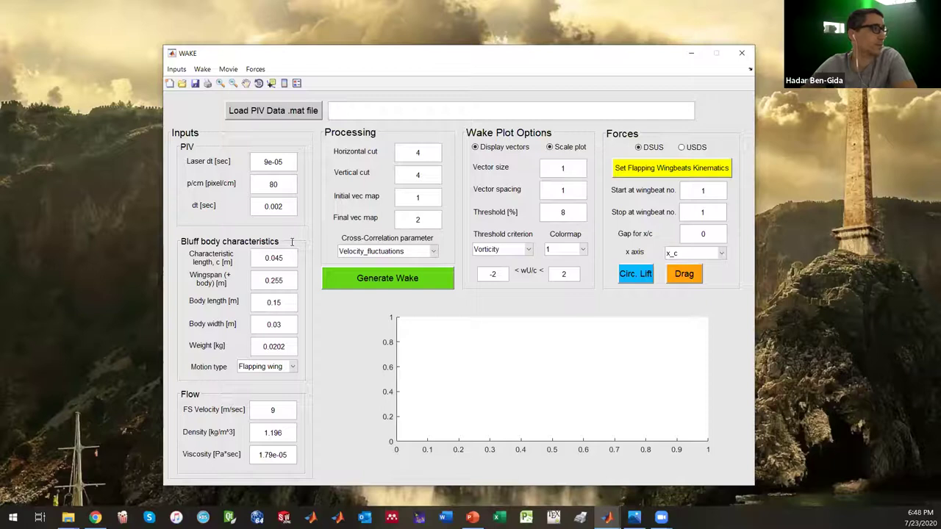
Keep Flapping wing as the motion type and load the bird_inputs file from the DATA folder of getWAKE_v1.7.
{"action": "left_click", "coordinate": [257, 370]}
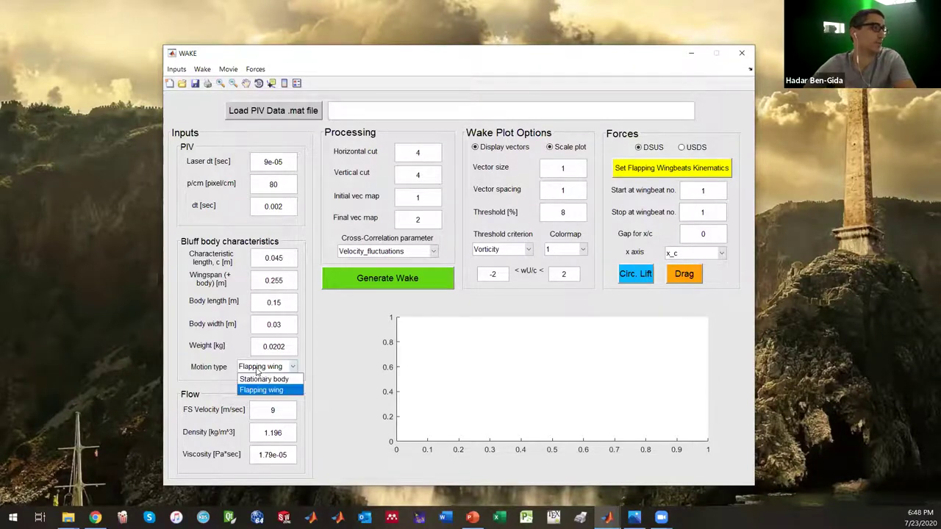
{"action": "left_click", "coordinate": [290, 392]}
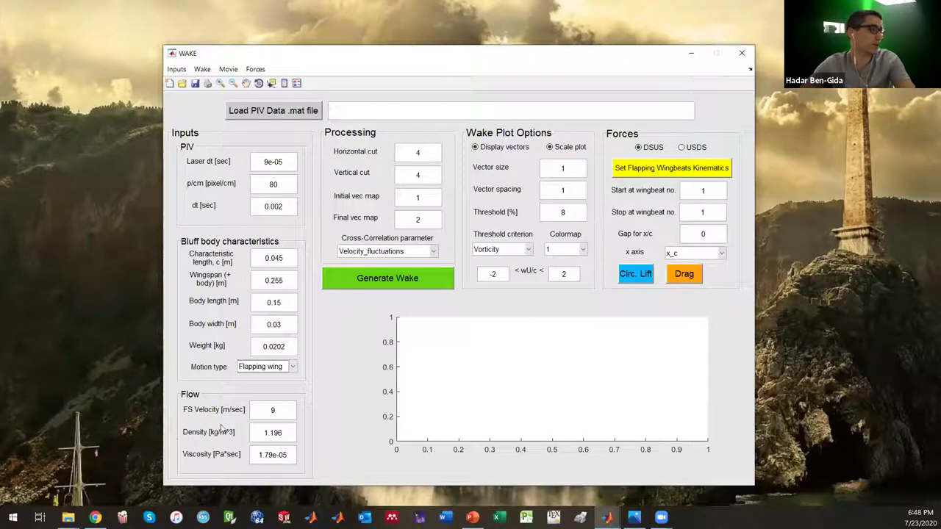
{"action": "left_click", "coordinate": [176, 69]}
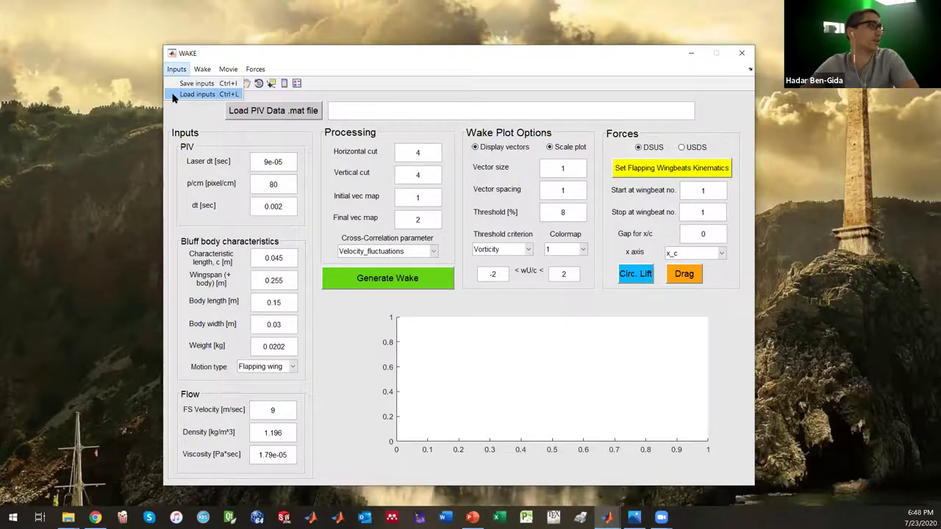
{"action": "left_click", "coordinate": [174, 98]}
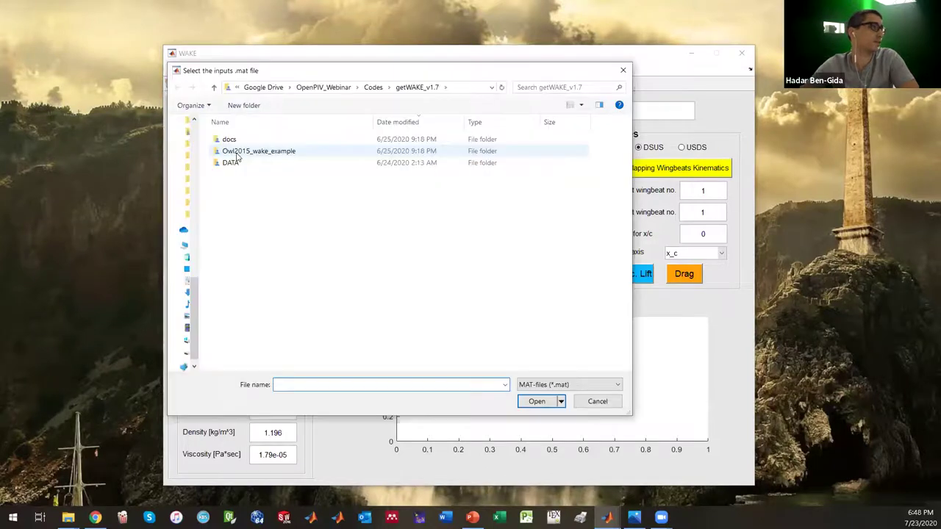
{"action": "double_click", "coordinate": [234, 161]}
{"action": "left_click", "coordinate": [246, 141]}
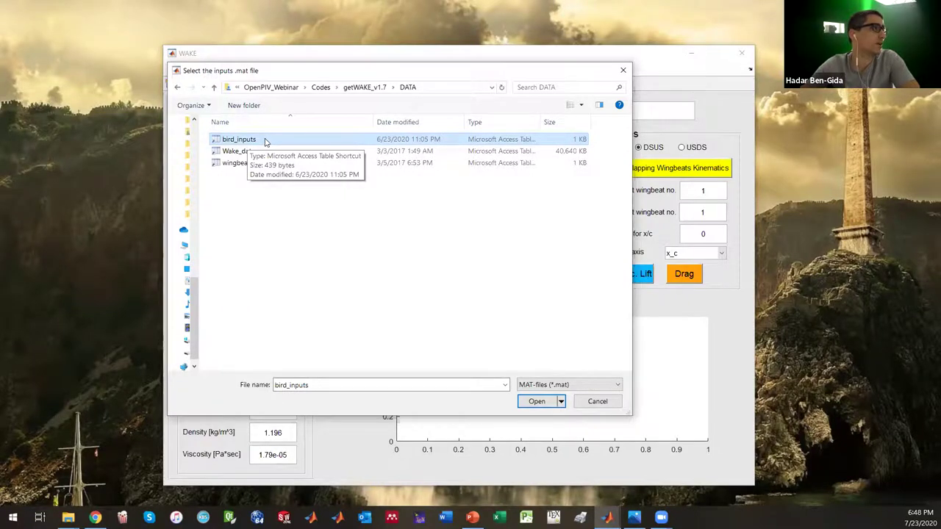
{"action": "double_click", "coordinate": [267, 142]}
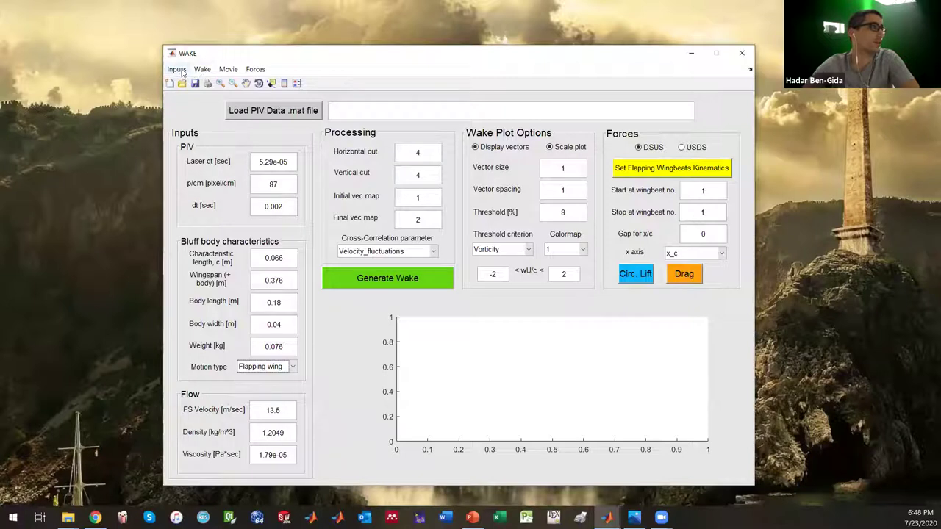
Load Wake_data from the DATA folder as the PIV data file.
{"action": "left_click", "coordinate": [264, 112]}
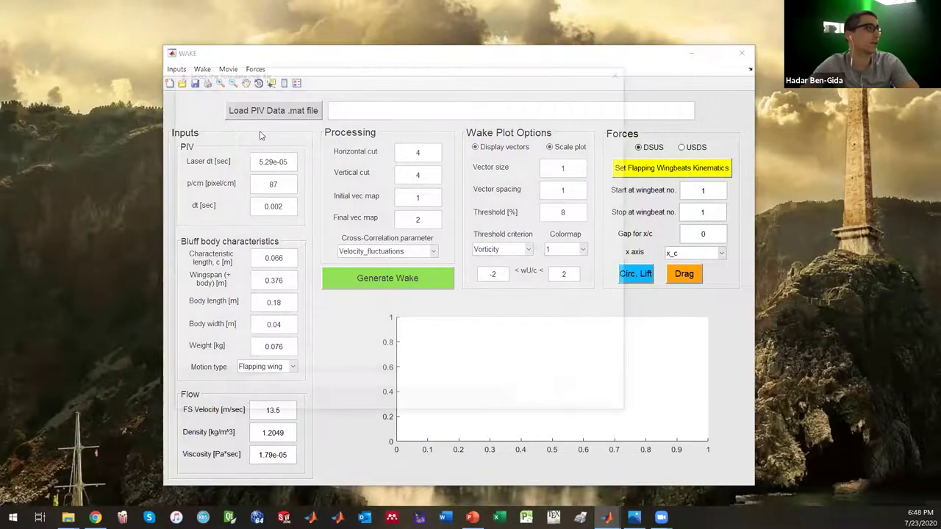
{"action": "left_click", "coordinate": [243, 152]}
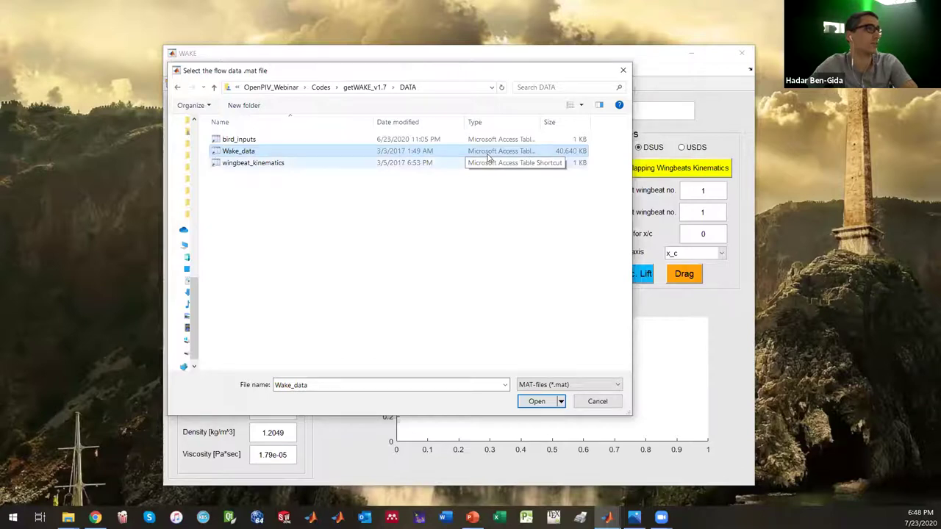
{"action": "double_click", "coordinate": [290, 153]}
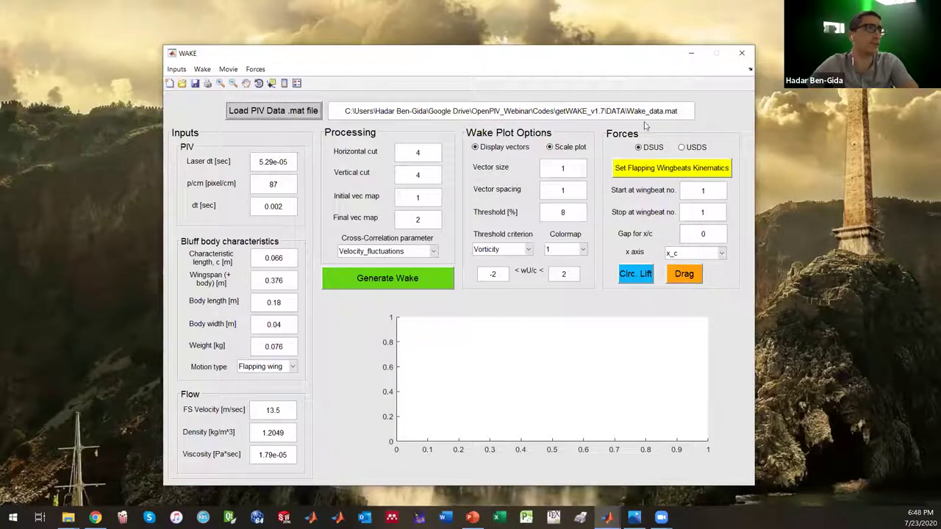
Set the initial vector map to 101 and the final vector map to 120, and generate the wake.
{"action": "double_click", "coordinate": [421, 198]}
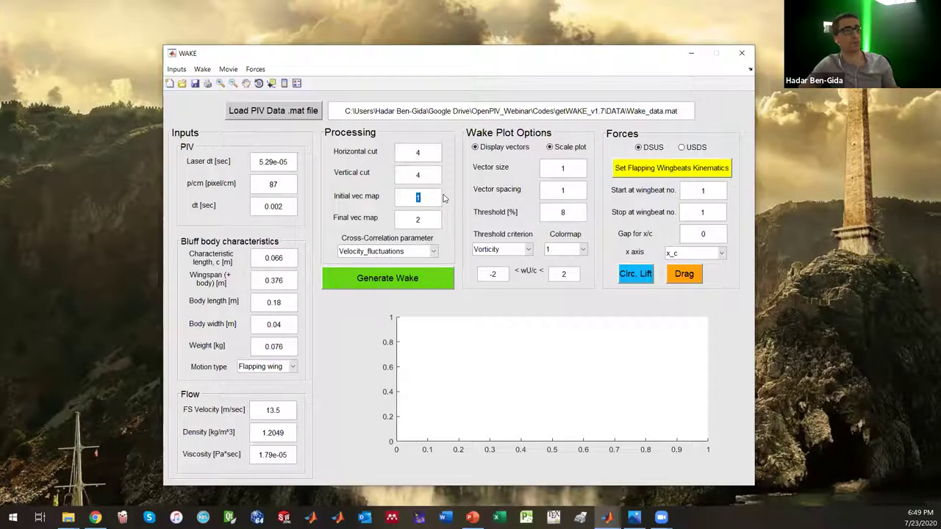
{"action": "type", "text": "101"}
{"action": "double_click", "coordinate": [419, 219]}
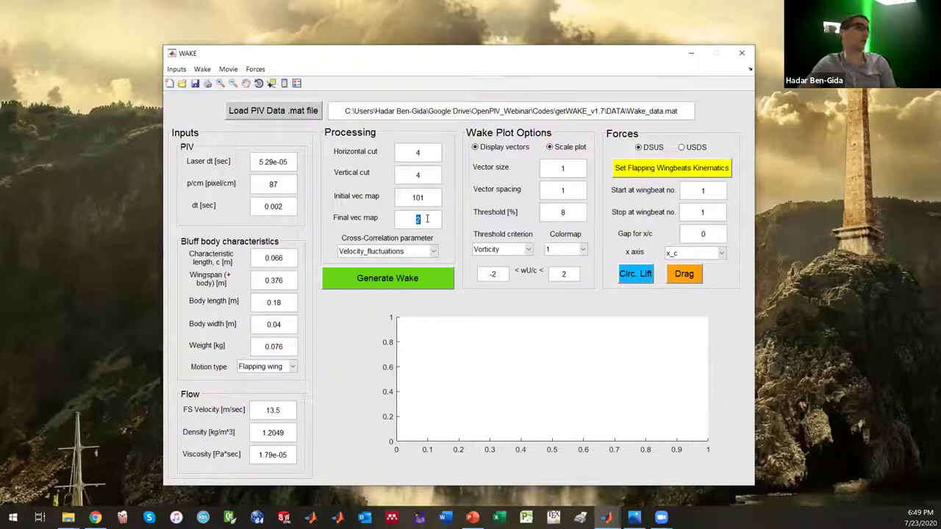
{"action": "type", "text": "120"}
{"action": "double_click", "coordinate": [419, 198]}
{"action": "double_click", "coordinate": [418, 220]}
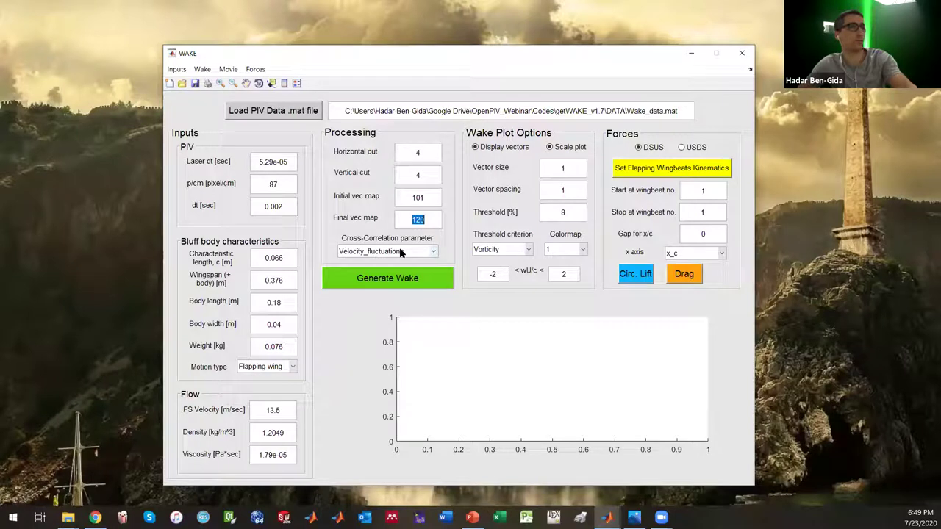
{"action": "left_click", "coordinate": [377, 278]}
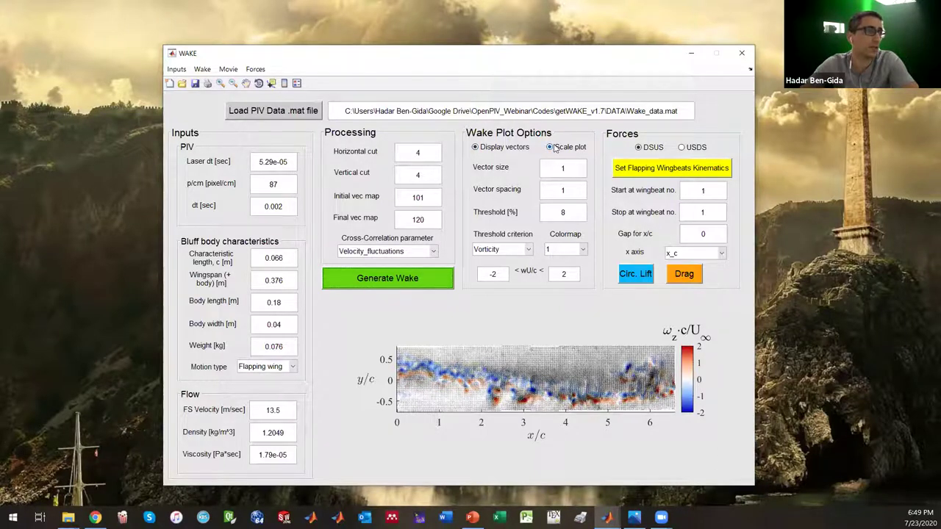
Hide the vectors in the wake plot and set its colormap to 2.
{"action": "left_click", "coordinate": [476, 148]}
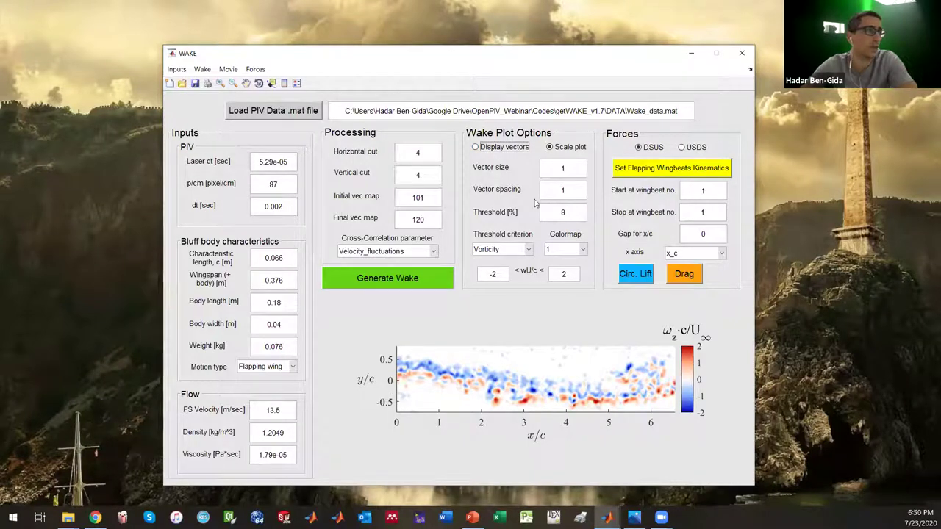
{"action": "left_click", "coordinate": [559, 249]}
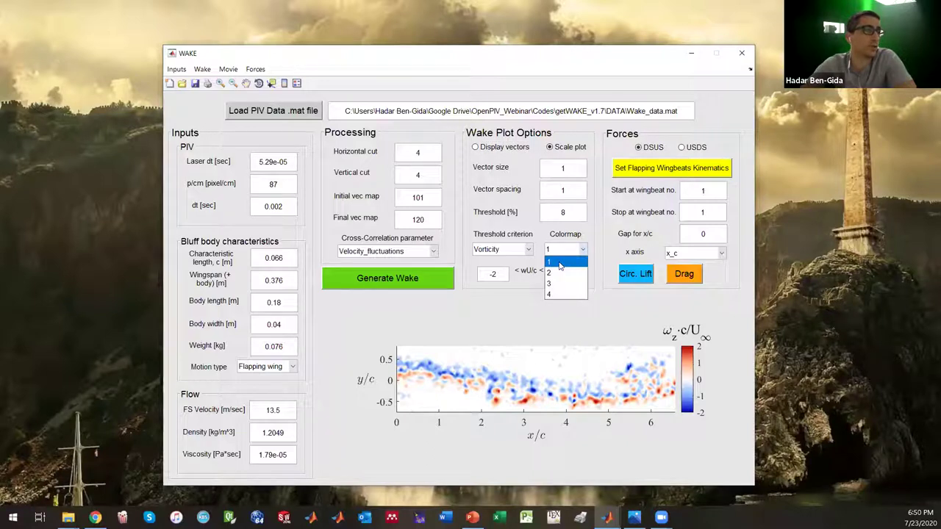
{"action": "left_click", "coordinate": [558, 273]}
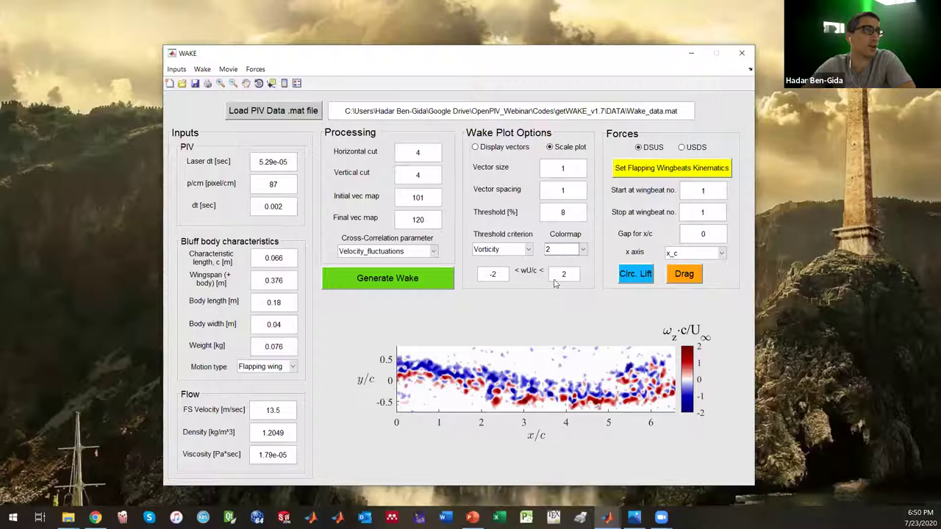
{"action": "left_click", "coordinate": [556, 250]}
{"action": "left_click", "coordinate": [546, 239]}
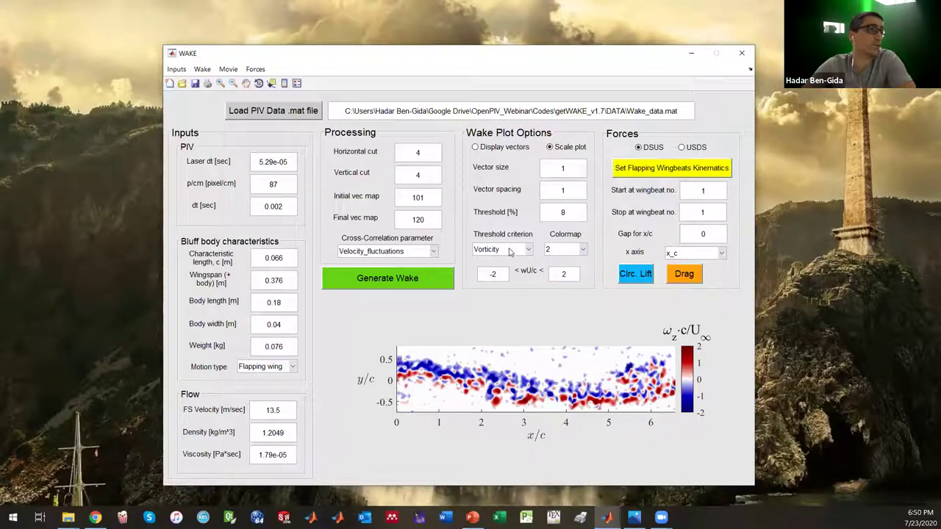
Review the wake plot's threshold criterion and vorticity limits, and turn off the plot scaling.
{"action": "left_click", "coordinate": [509, 250]}
{"action": "left_click", "coordinate": [510, 248]}
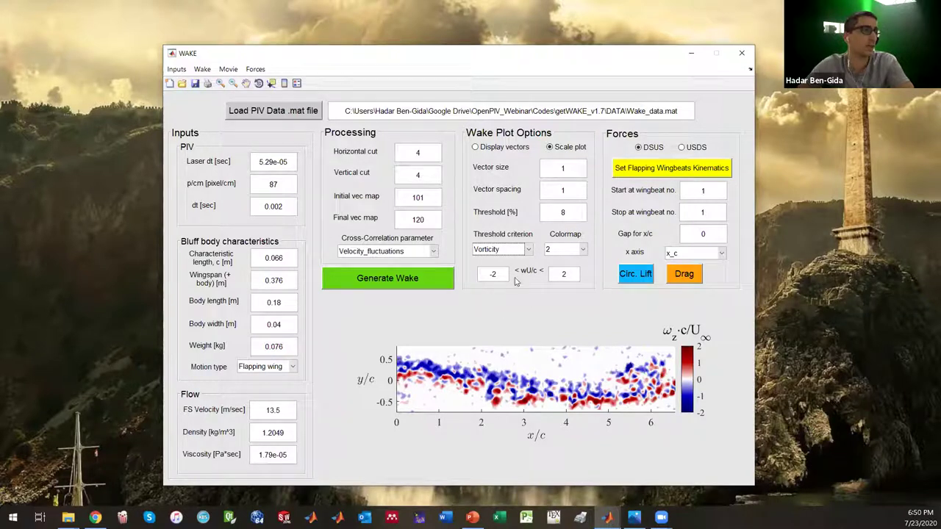
{"action": "double_click", "coordinate": [492, 273]}
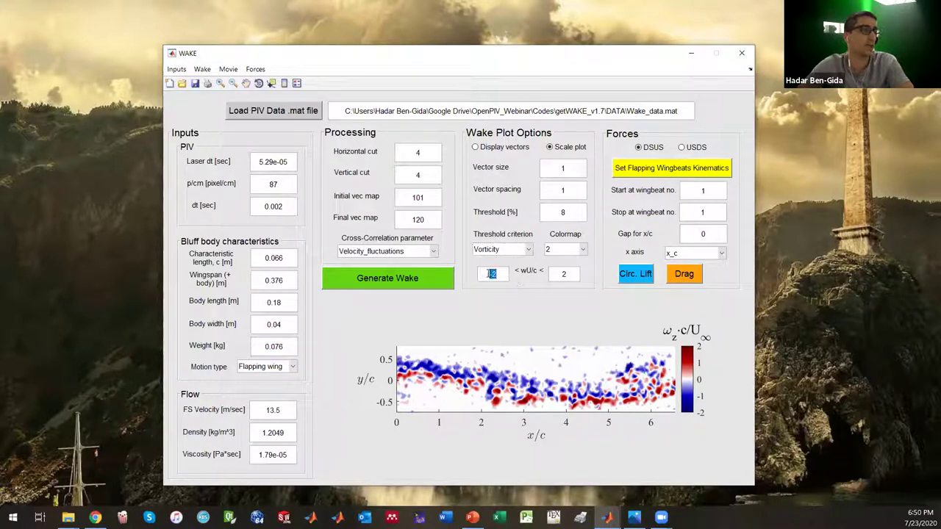
{"action": "double_click", "coordinate": [550, 274]}
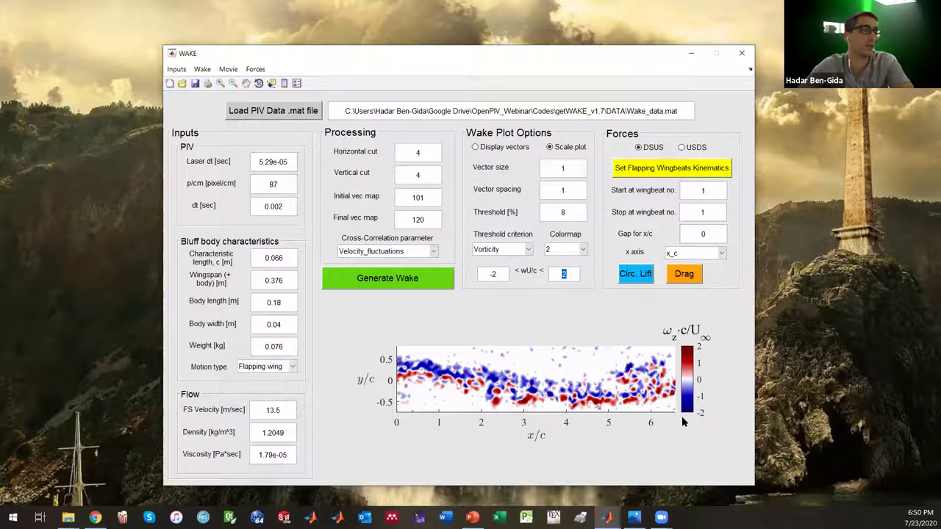
{"action": "left_click", "coordinate": [555, 150]}
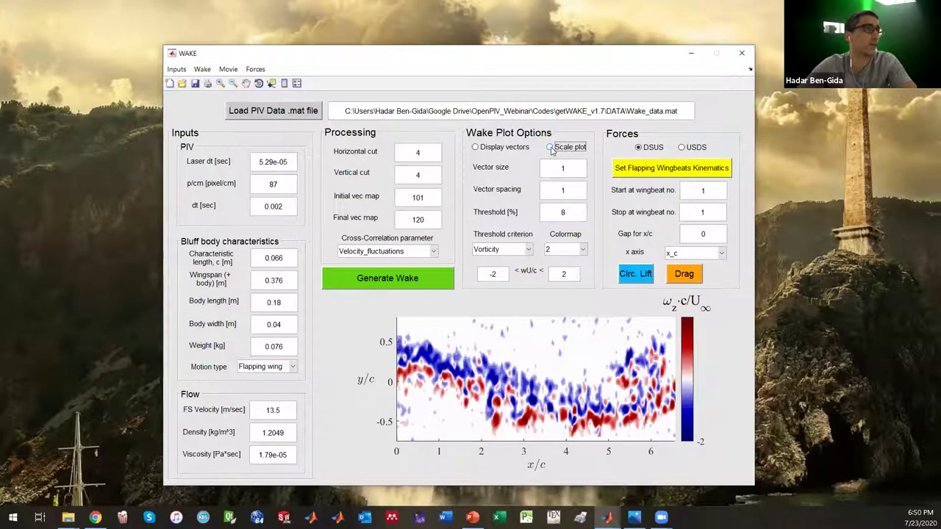
Turn the wake plot scaling back on and review the available wake and movie saving options.
{"action": "left_click", "coordinate": [550, 148]}
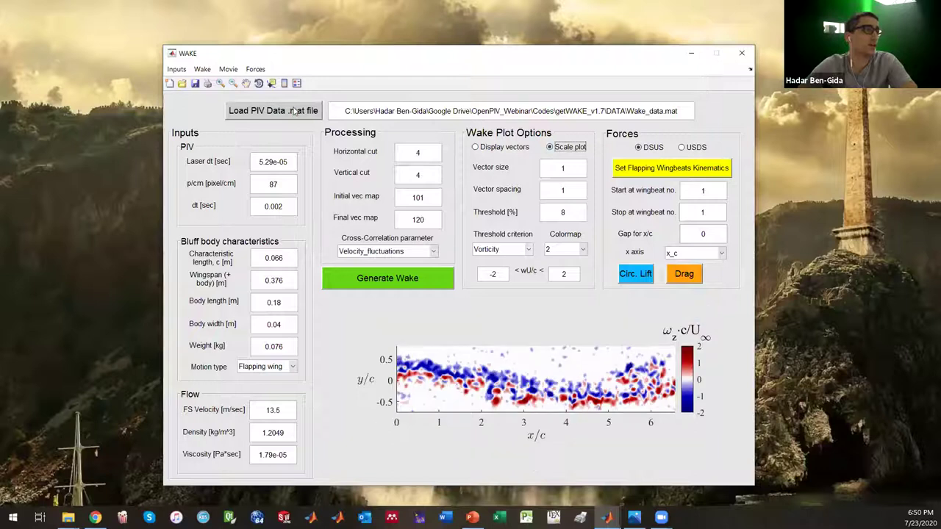
{"action": "left_click", "coordinate": [205, 70]}
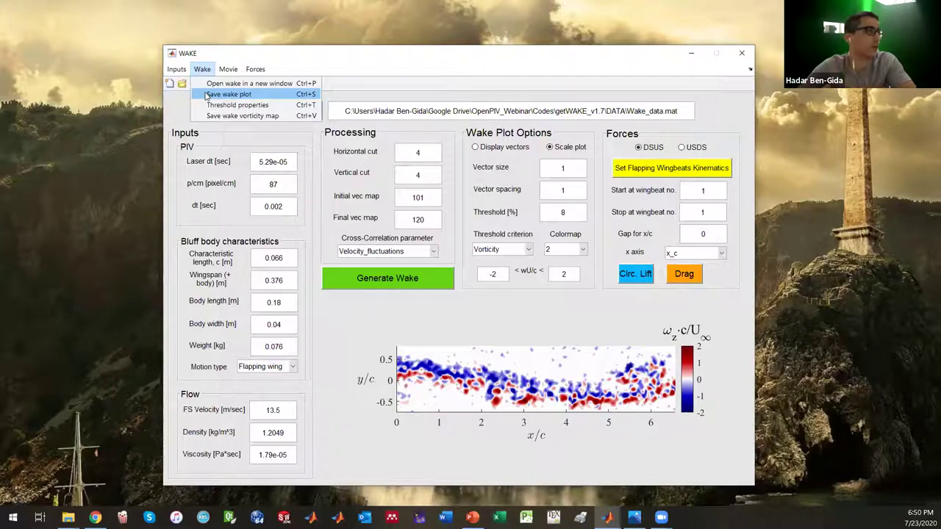
{"action": "mouse_move", "coordinate": [233, 72]}
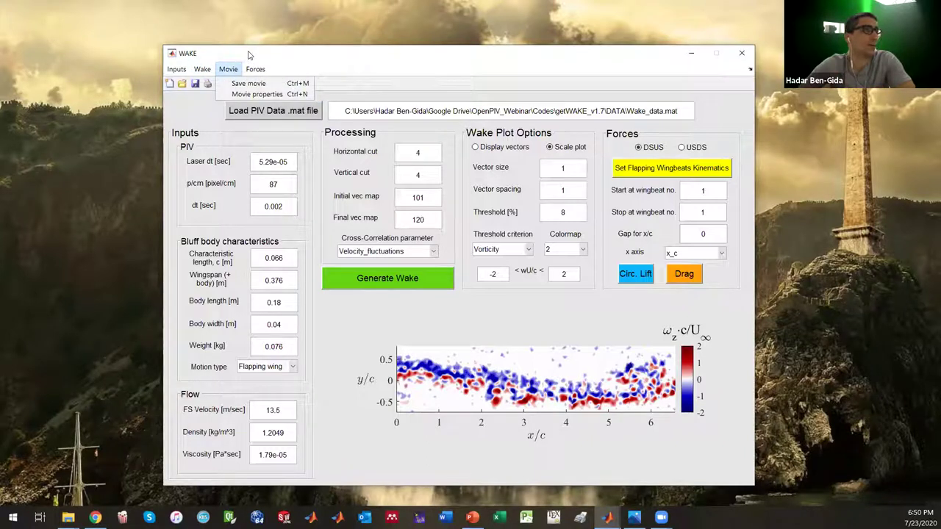
{"action": "left_click", "coordinate": [249, 55]}
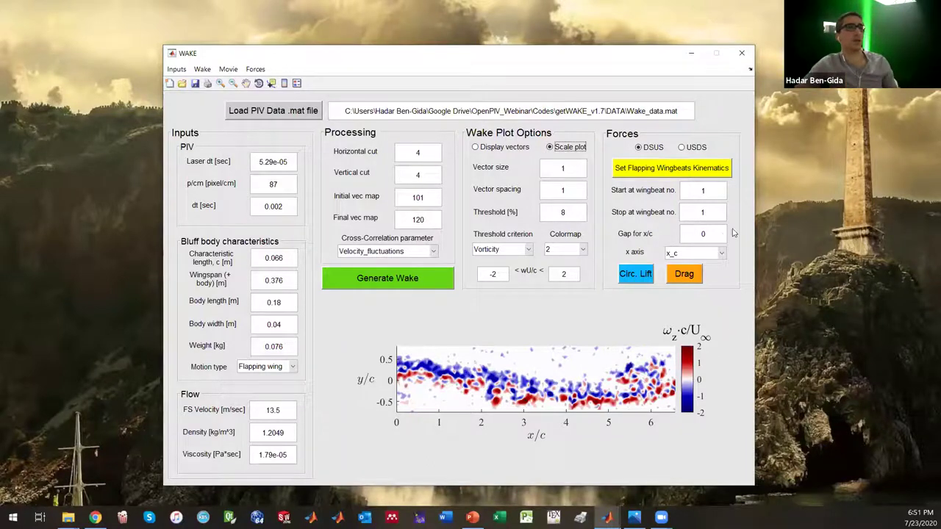
Set the force calculation to start and stop at wingbeat 3, plot the drag coefficient, and close the figure.
{"action": "double_click", "coordinate": [710, 189]}
{"action": "type", "text": "3"}
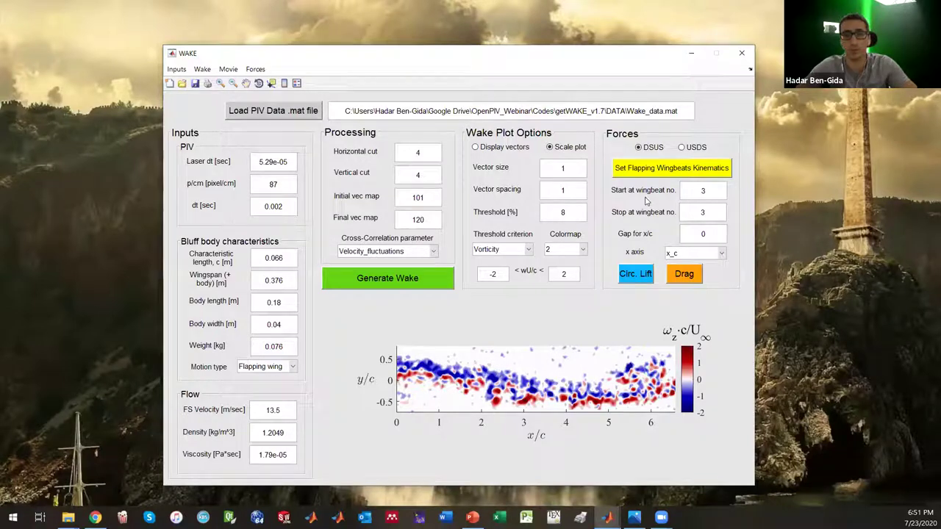
{"action": "double_click", "coordinate": [703, 214]}
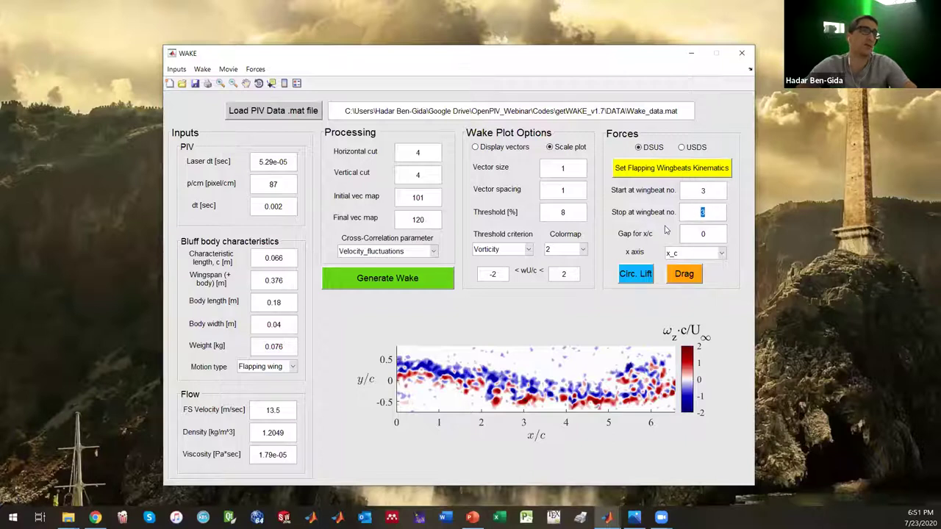
{"action": "left_click", "coordinate": [689, 275]}
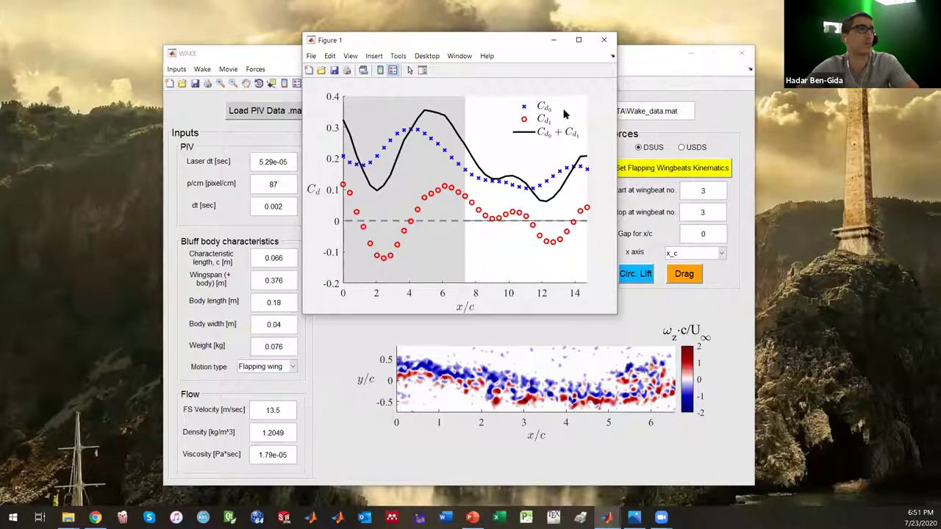
{"action": "left_click", "coordinate": [611, 42]}
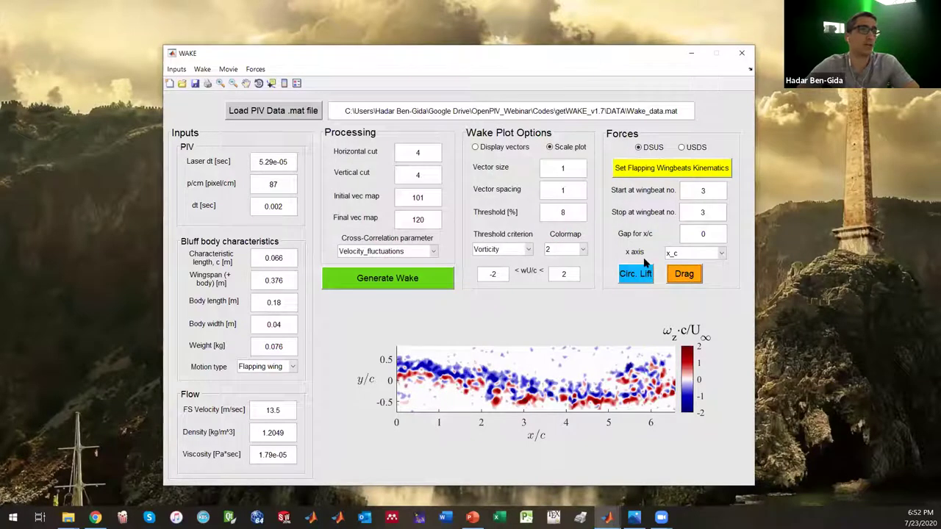
Set the forces x axis to t_T and plot the drag and the circulatory lift for wingbeat 3, closing each figure.
{"action": "left_click", "coordinate": [666, 265]}
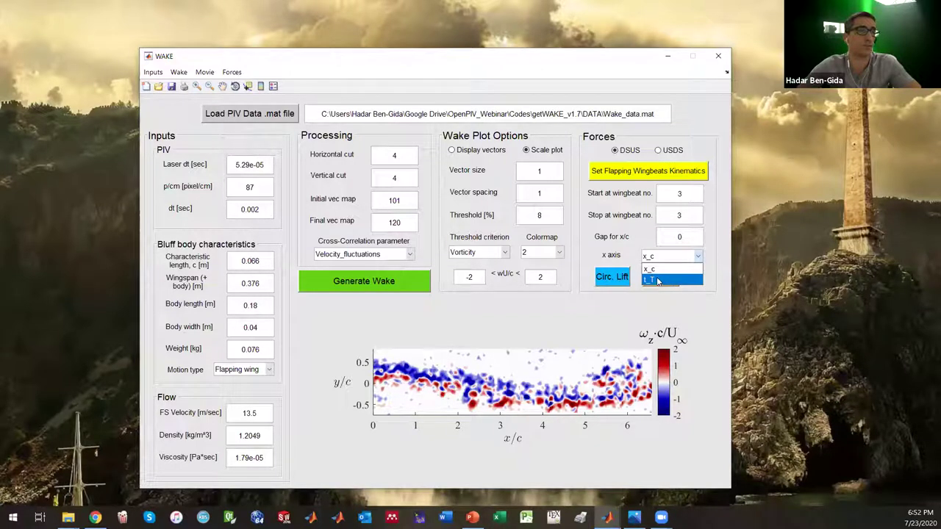
{"action": "left_click", "coordinate": [651, 281]}
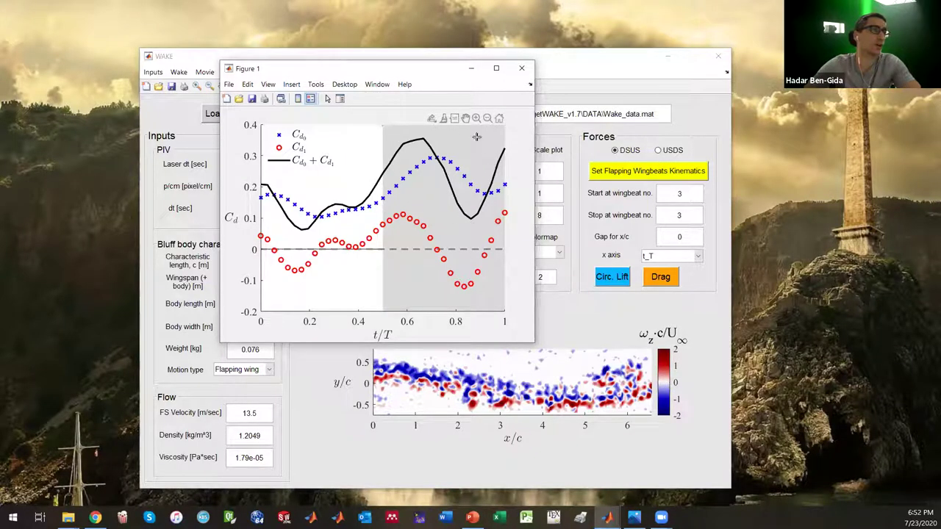
{"action": "mouse_move", "coordinate": [478, 200]}
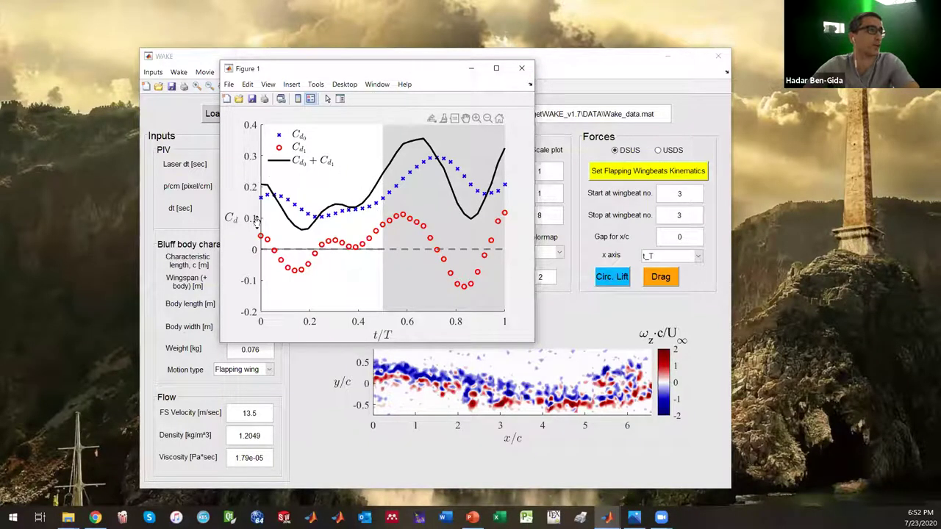
{"action": "left_click", "coordinate": [660, 270]}
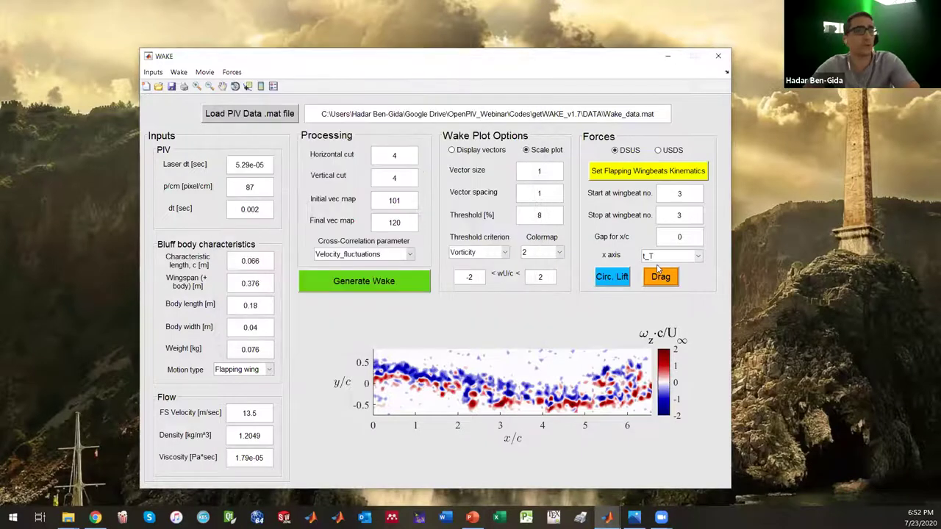
{"action": "left_click", "coordinate": [614, 280]}
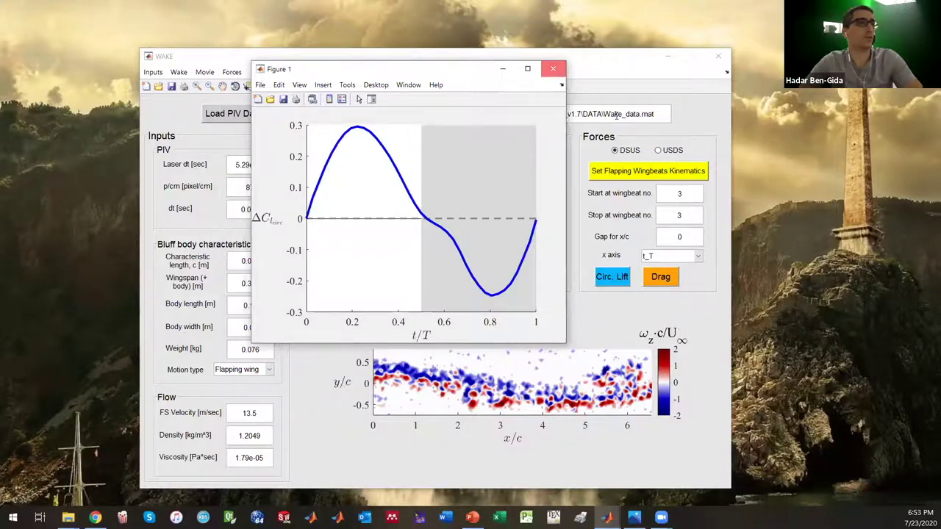
{"action": "left_click", "coordinate": [555, 70]}
Set the force calculation to wingbeats 1 through 4, plot the circulatory lift, and close the figure.
{"action": "double_click", "coordinate": [687, 193]}
{"action": "type", "text": "1"}
{"action": "key", "text": "Tab"}
{"action": "type", "text": "4"}
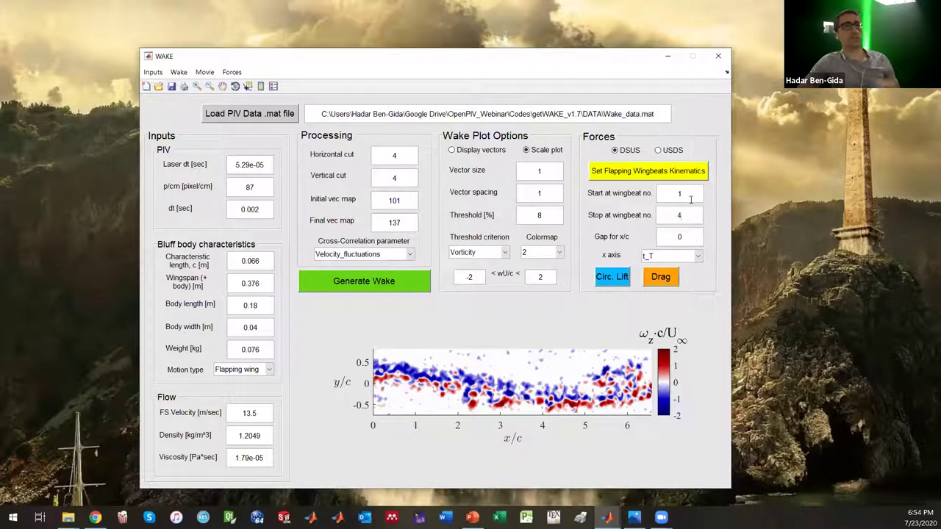
{"action": "double_click", "coordinate": [677, 193]}
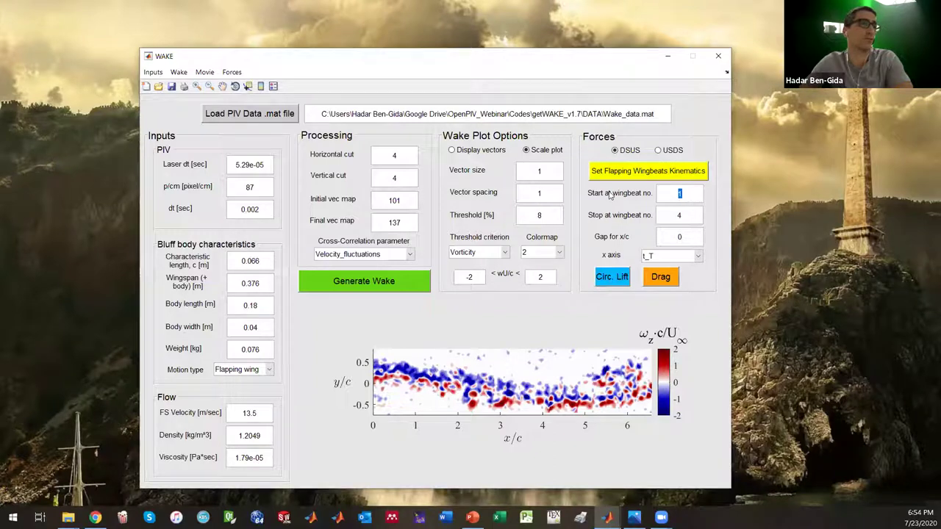
{"action": "double_click", "coordinate": [681, 215]}
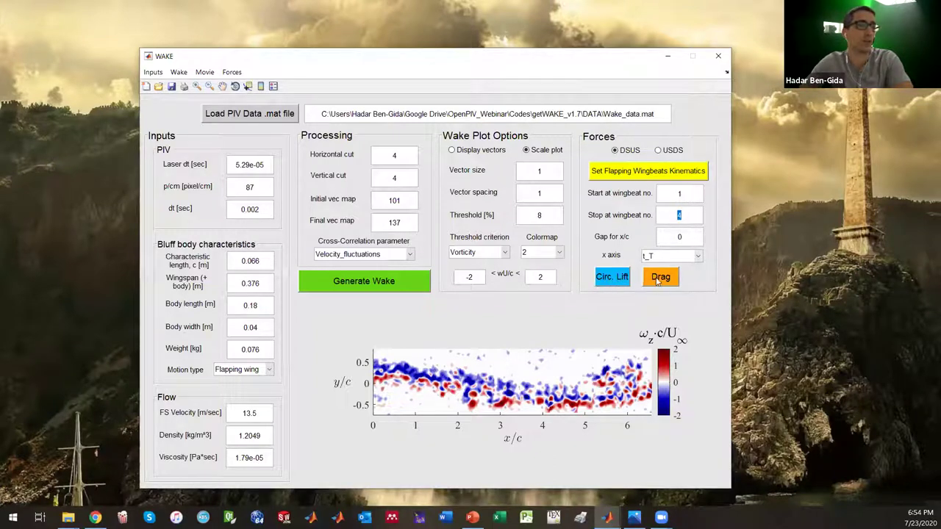
{"action": "left_click", "coordinate": [617, 283]}
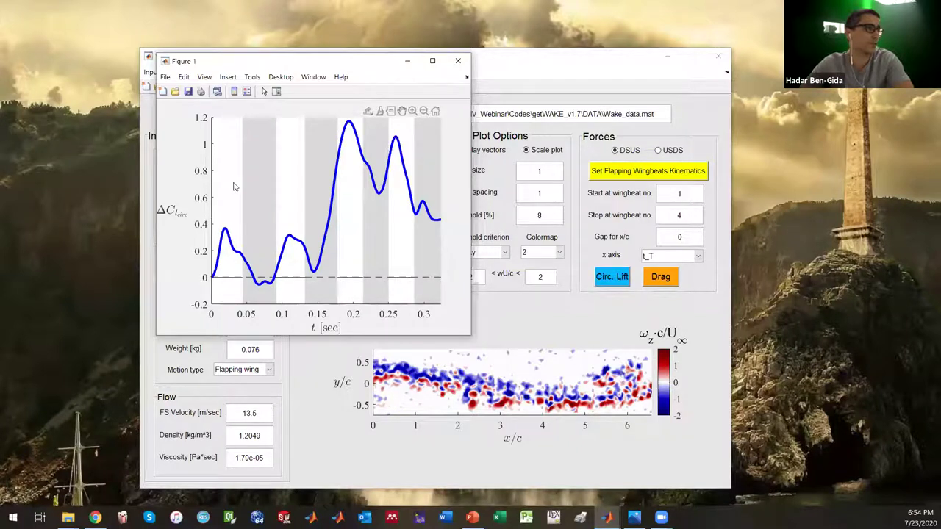
{"action": "mouse_move", "coordinate": [262, 197]}
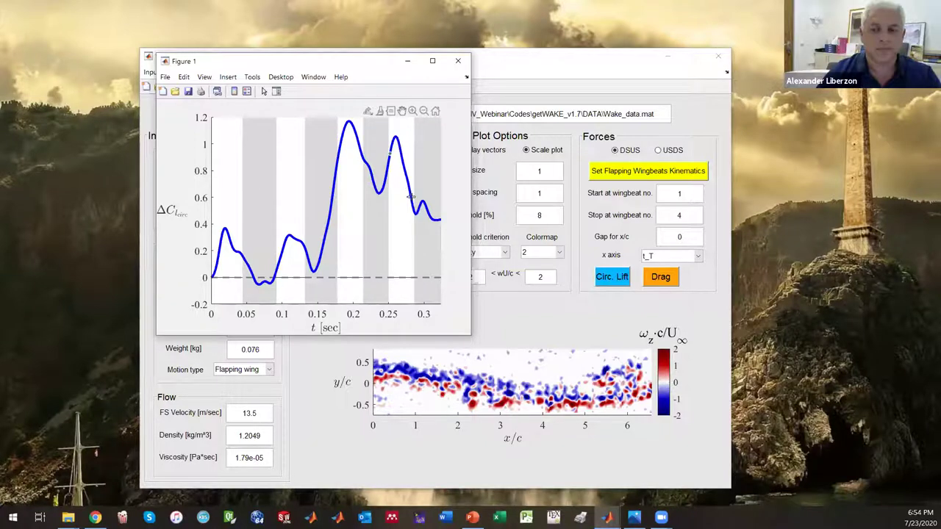
{"action": "left_click", "coordinate": [462, 63]}
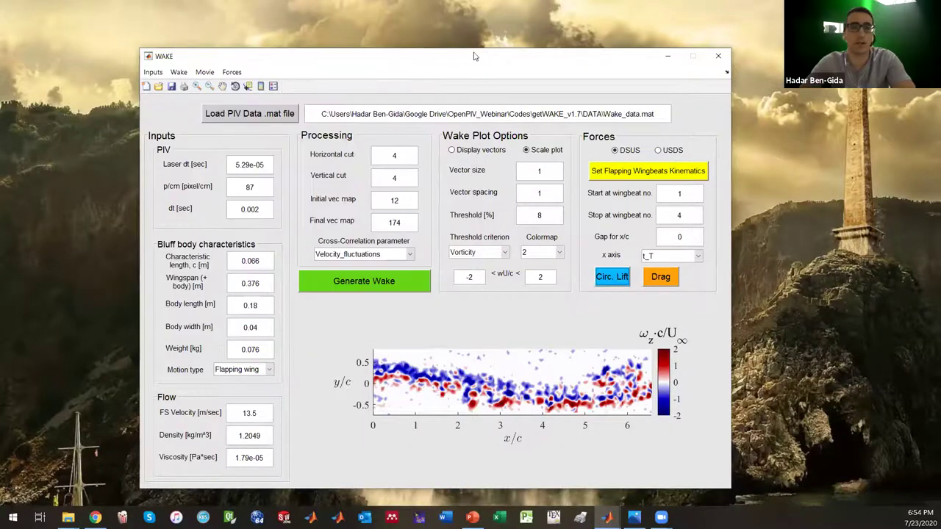
{"action": "left_click_drag", "start_coordinate": [475, 56], "coordinate": [457, 54]}
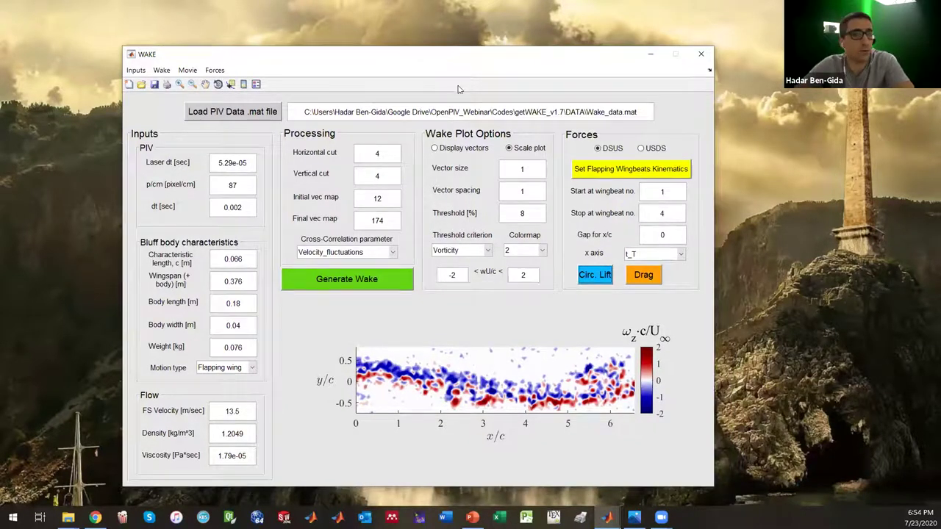
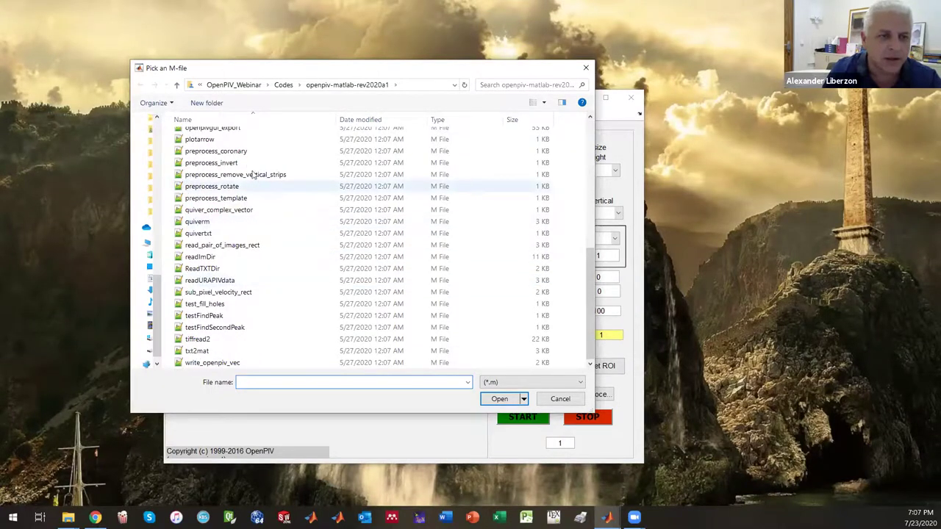
Look through the preprocess functions in the openpiv-matlab-rev2020a1 folder, from preprocess_coronary to preprocess_template, and leave without choosing one.
{"action": "left_click", "coordinate": [244, 153]}
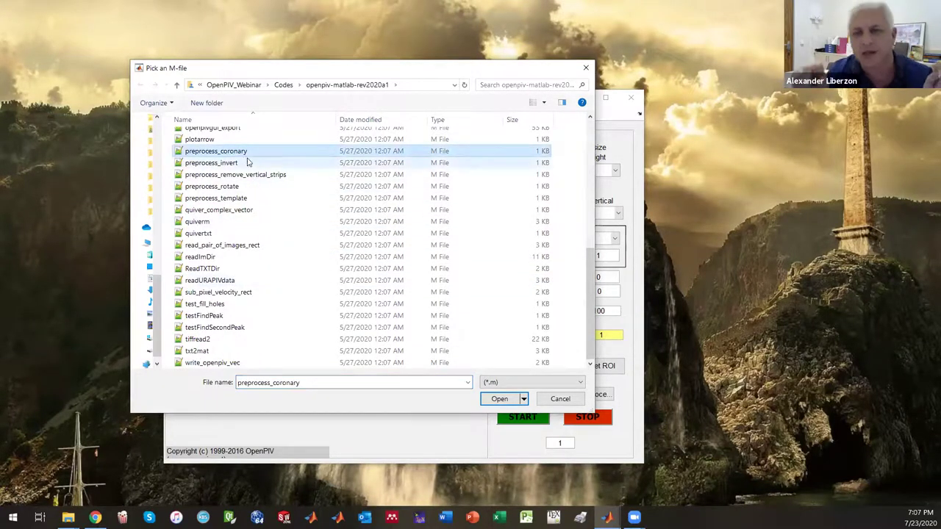
{"action": "left_click", "coordinate": [248, 163]}
{"action": "left_click", "coordinate": [290, 177]}
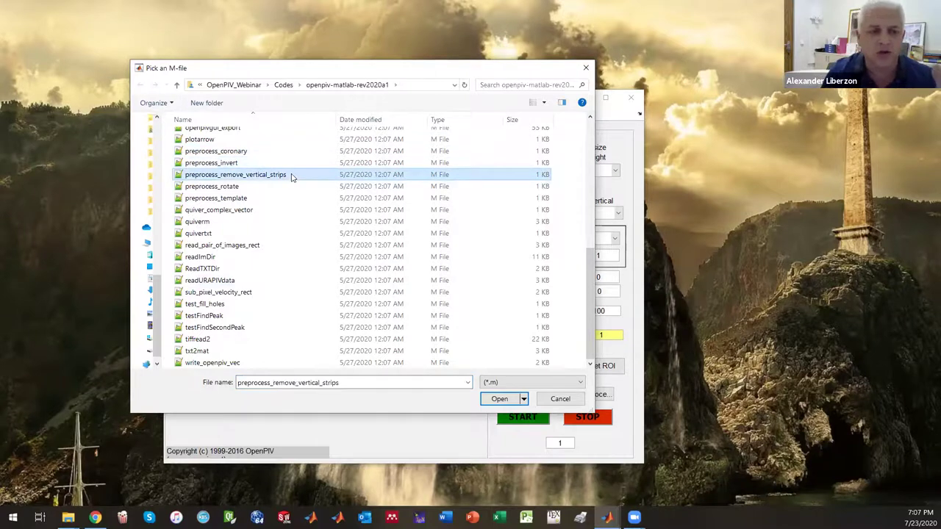
{"action": "left_click", "coordinate": [287, 187]}
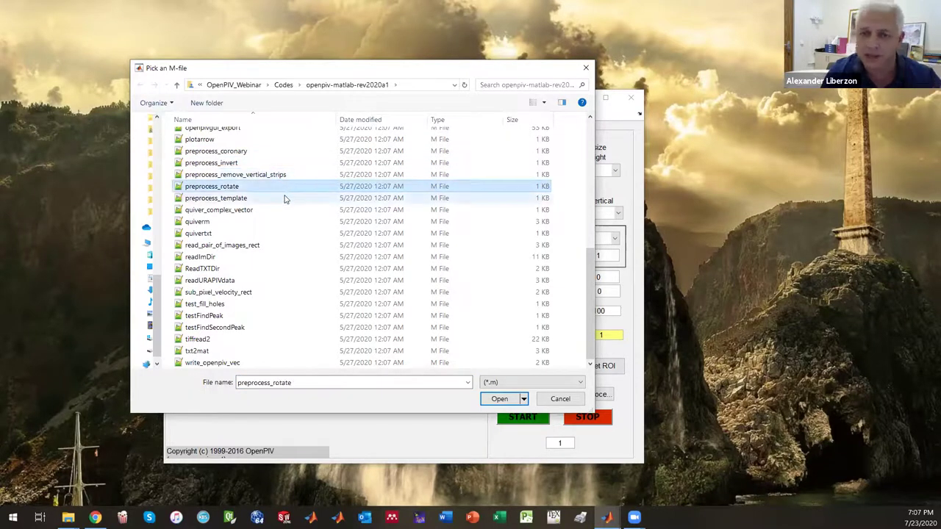
{"action": "left_click", "coordinate": [286, 198]}
{"action": "left_click", "coordinate": [251, 155]}
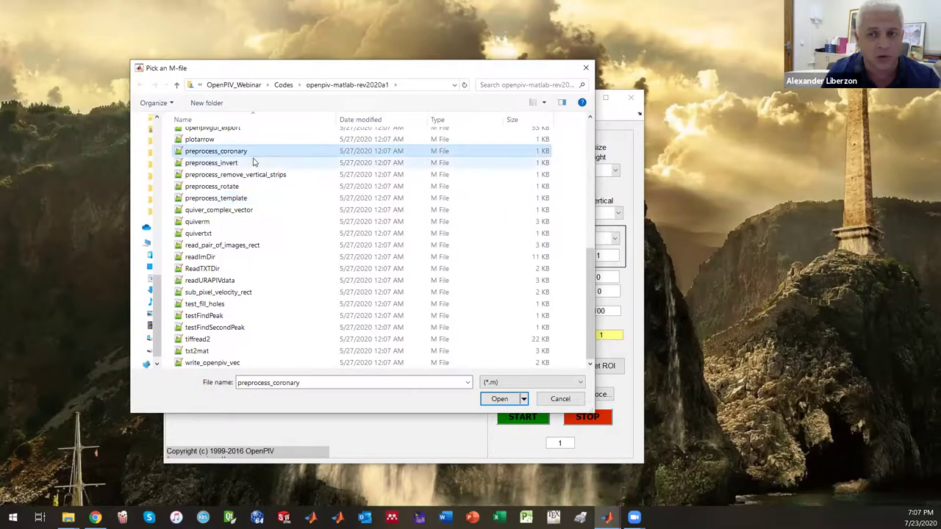
{"action": "left_click", "coordinate": [257, 165]}
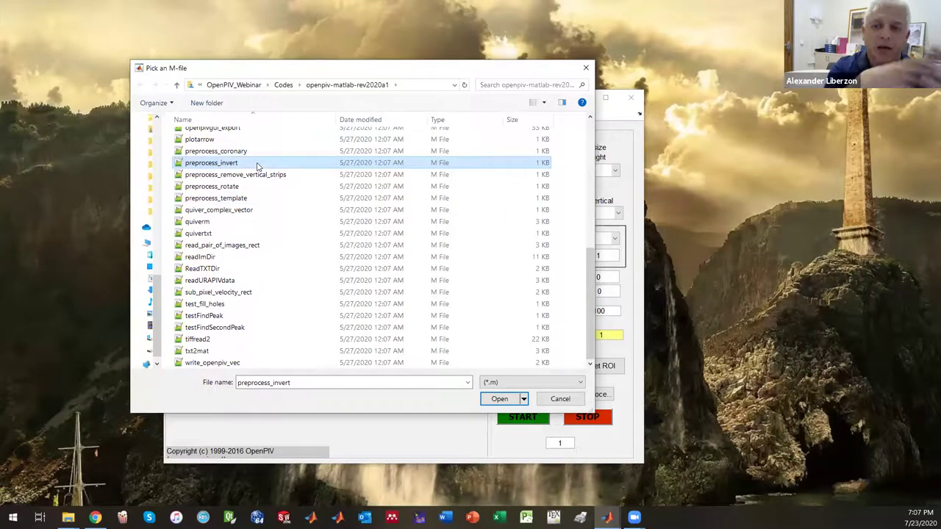
{"action": "left_click", "coordinate": [267, 175]}
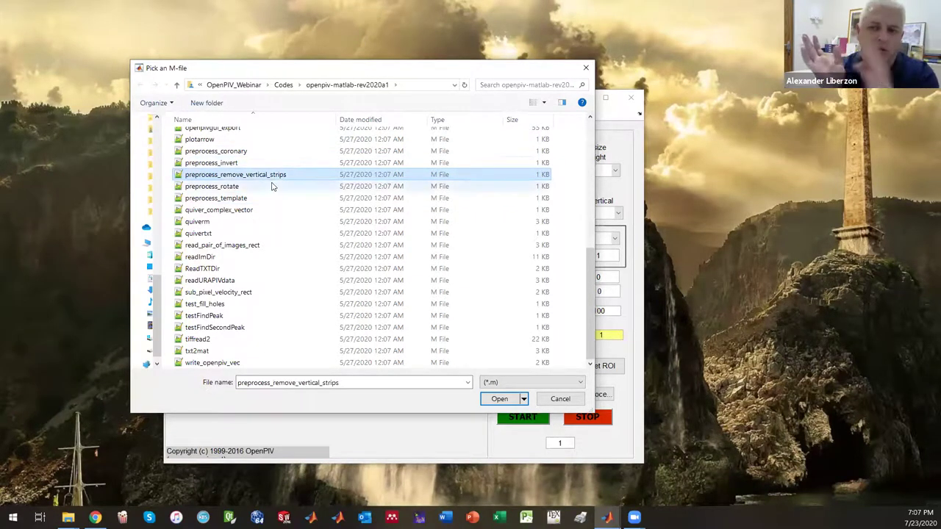
{"action": "left_click", "coordinate": [274, 187]}
{"action": "left_click", "coordinate": [286, 198]}
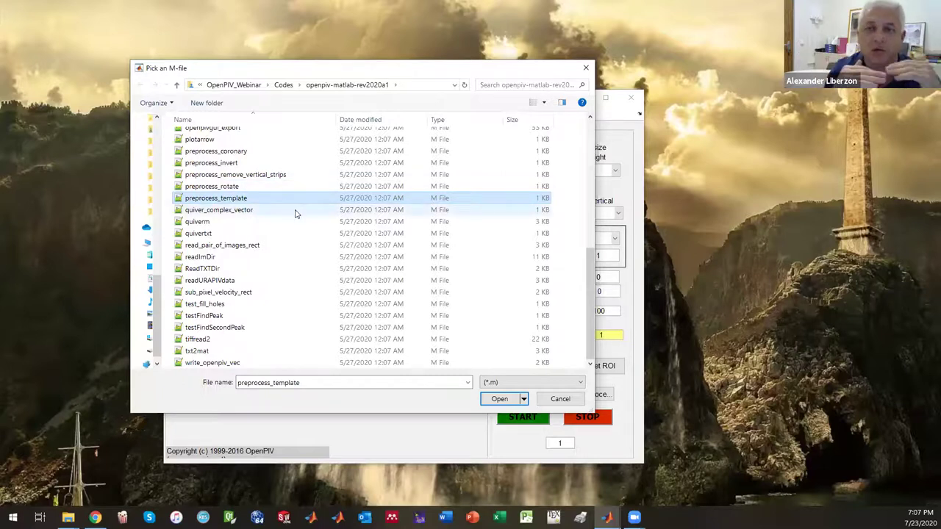
{"action": "left_click", "coordinate": [293, 210]}
{"action": "left_click", "coordinate": [287, 200]}
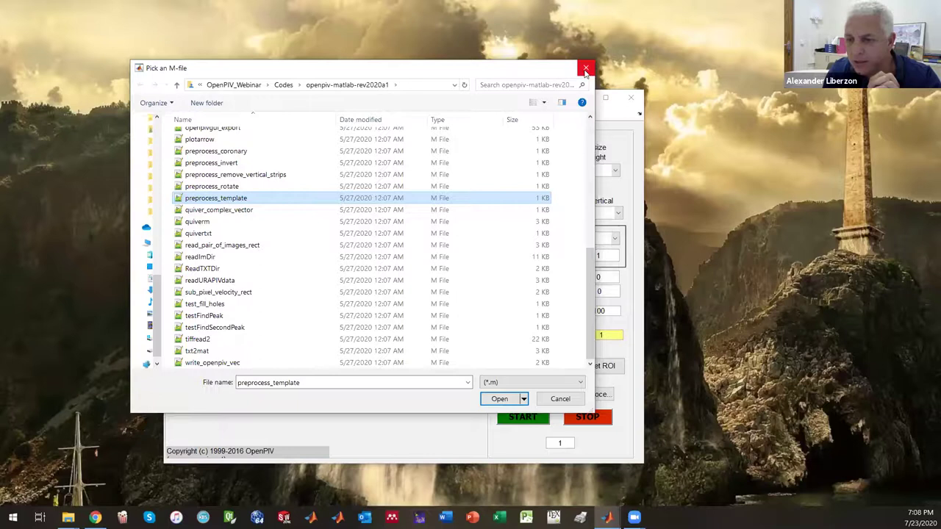
{"action": "left_click", "coordinate": [584, 69]}
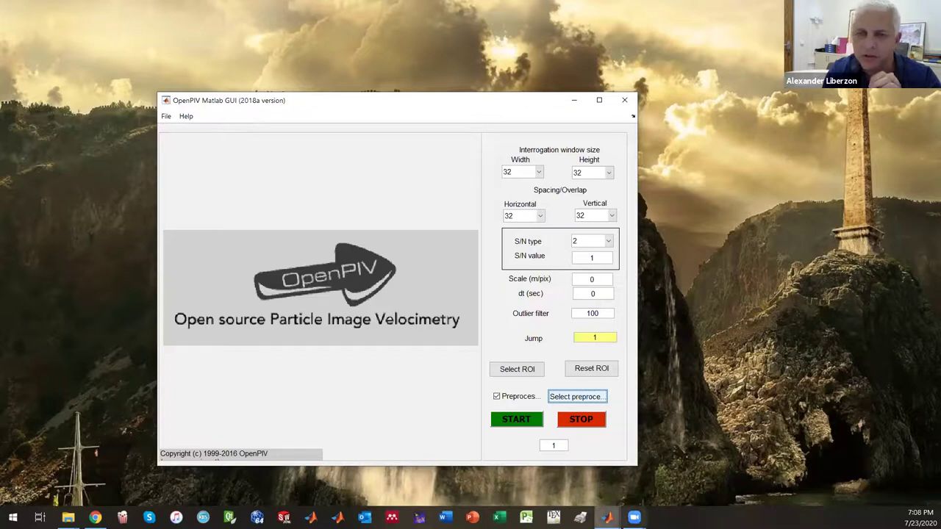
{"action": "mouse_move", "coordinate": [634, 517]}
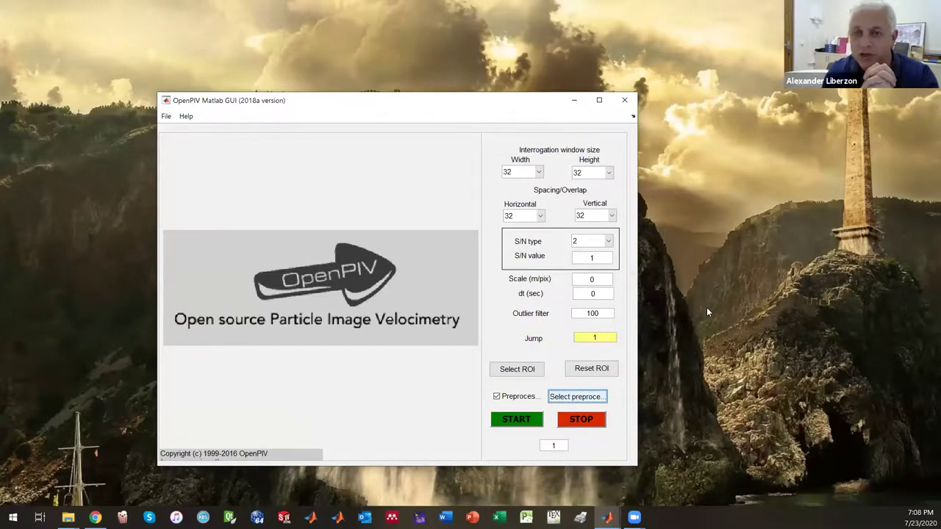
Load the images PIV_S086_007020.Cam18.LA.tif through PIV_S086_007021.Cam18.LB.tif for analysis.
{"action": "left_click", "coordinate": [166, 118]}
{"action": "left_click", "coordinate": [168, 139]}
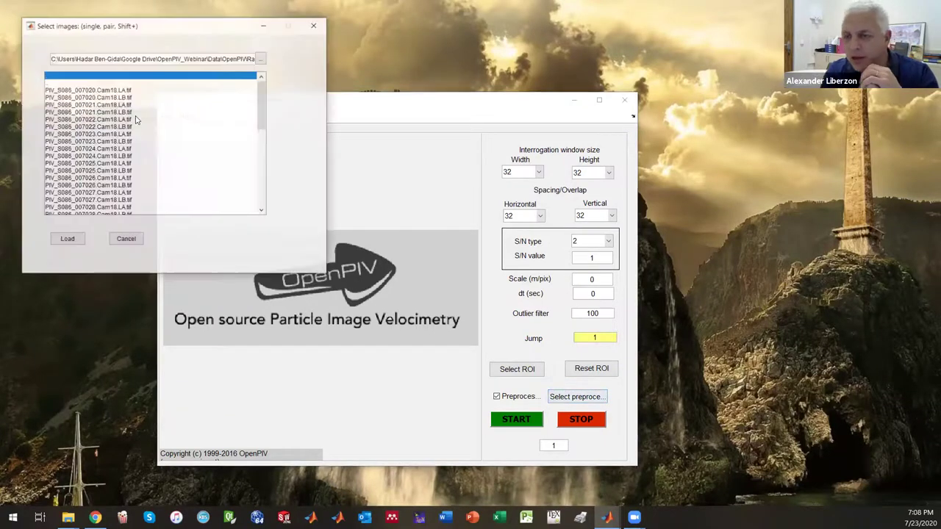
{"action": "left_click", "coordinate": [110, 92]}
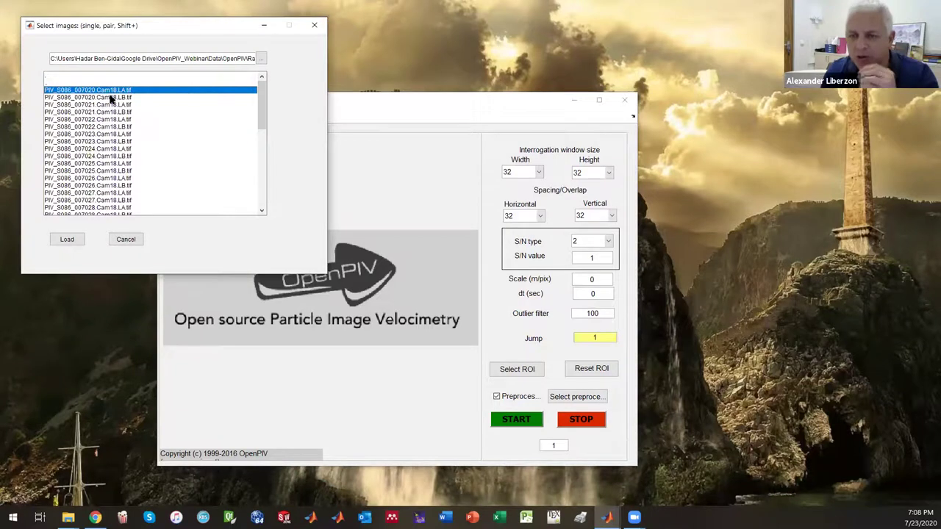
{"action": "left_click", "coordinate": [112, 114], "text": "shift"}
{"action": "left_click", "coordinate": [67, 243]}
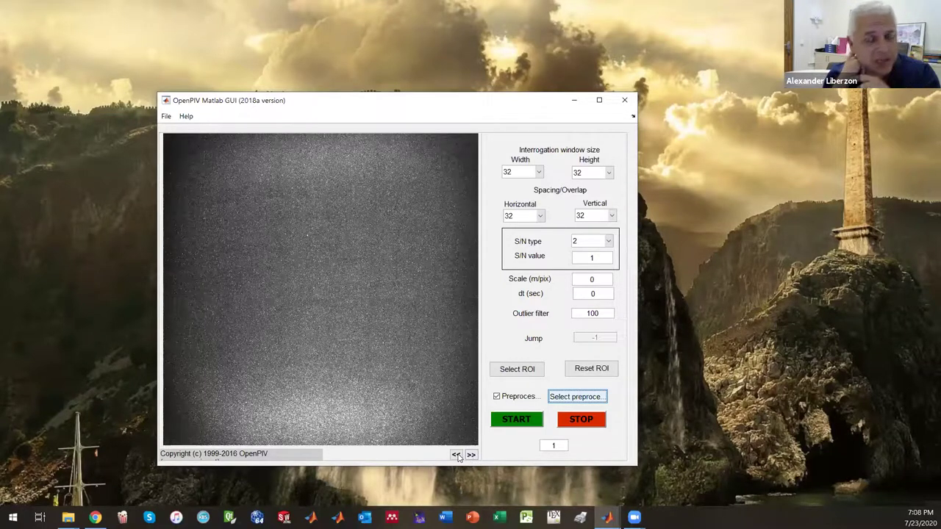
Load the images PIV_S086_007026.Cam18.LA.tif through PIV_S086_007030.Cam18.LB.tif.
{"action": "left_click", "coordinate": [166, 116]}
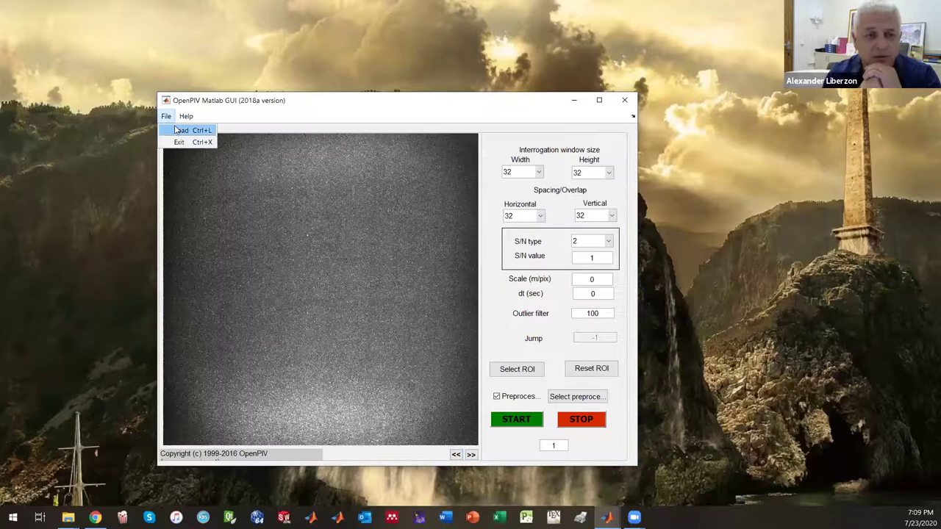
{"action": "key", "text": "Return"}
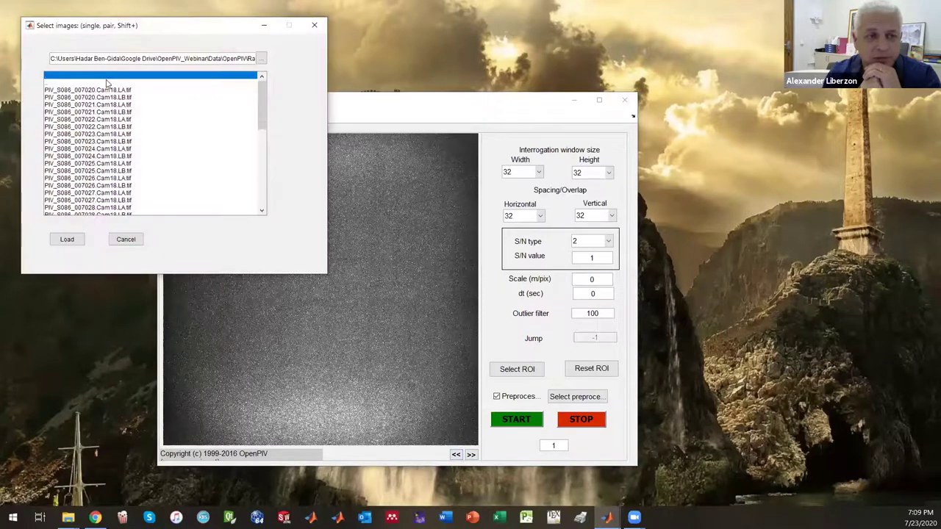
{"action": "left_click", "coordinate": [99, 180]}
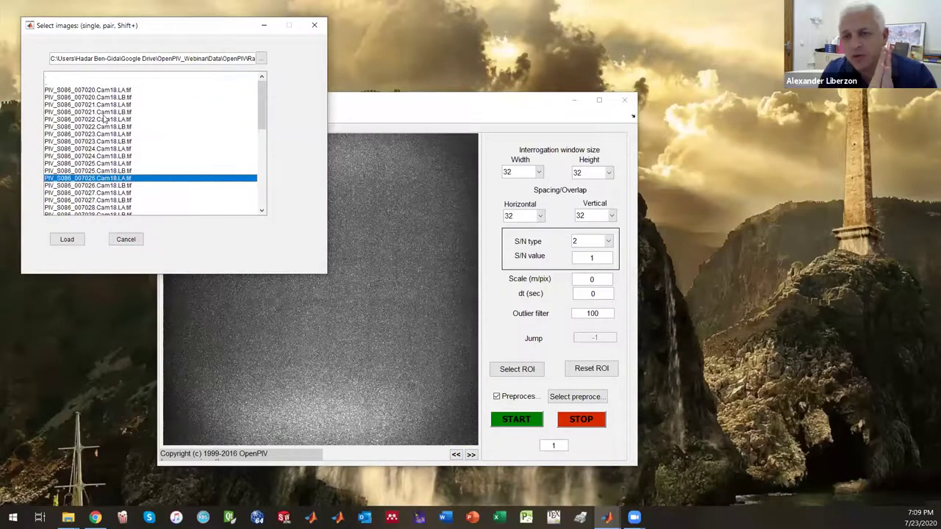
{"action": "scroll", "coordinate": [106, 120], "scroll_direction": "down", "scroll_amount": 10}
{"action": "scroll", "coordinate": [104, 121], "scroll_direction": "up", "scroll_amount": 7}
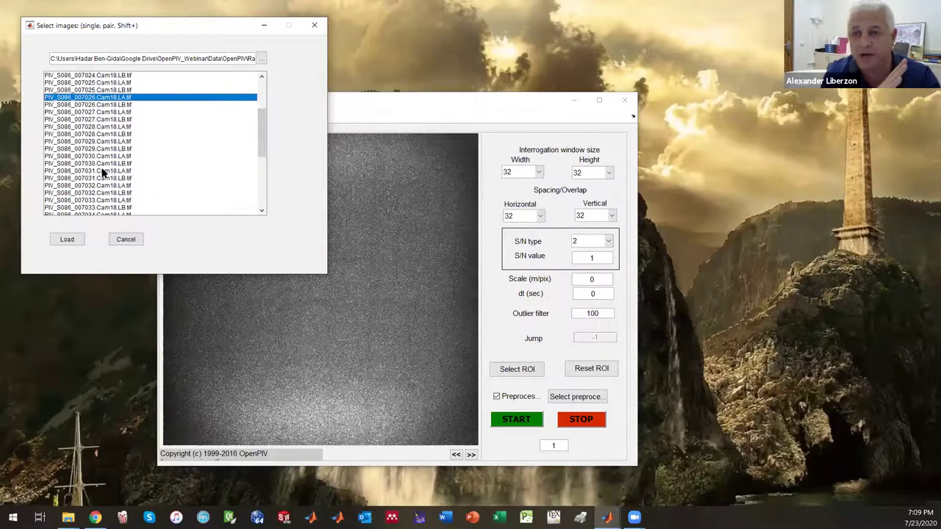
{"action": "left_click", "coordinate": [101, 164], "text": "shift"}
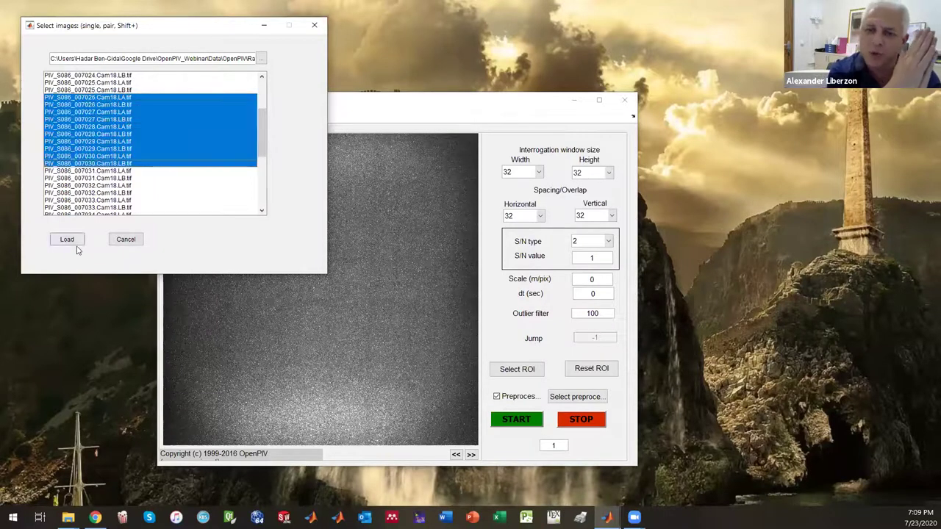
{"action": "left_click", "coordinate": [72, 240]}
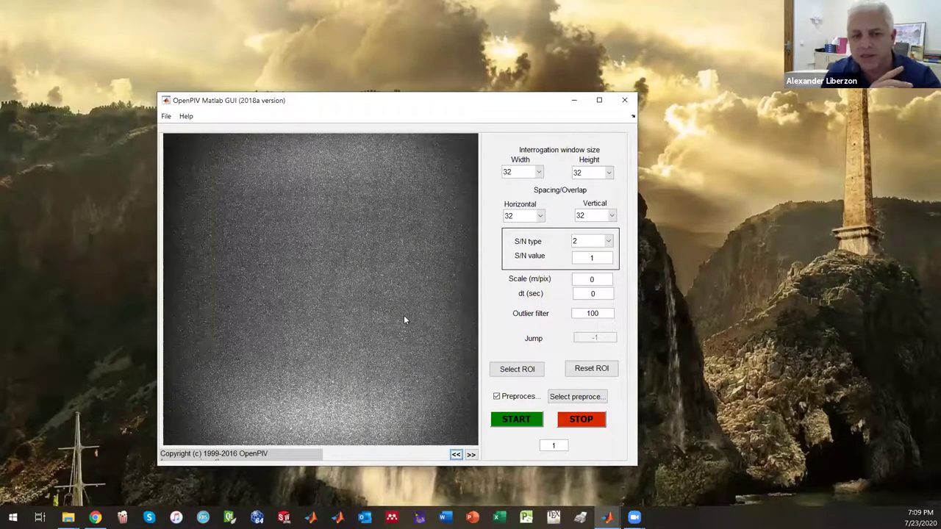
Step forward and back through the loaded images.
{"action": "left_click", "coordinate": [471, 455]}
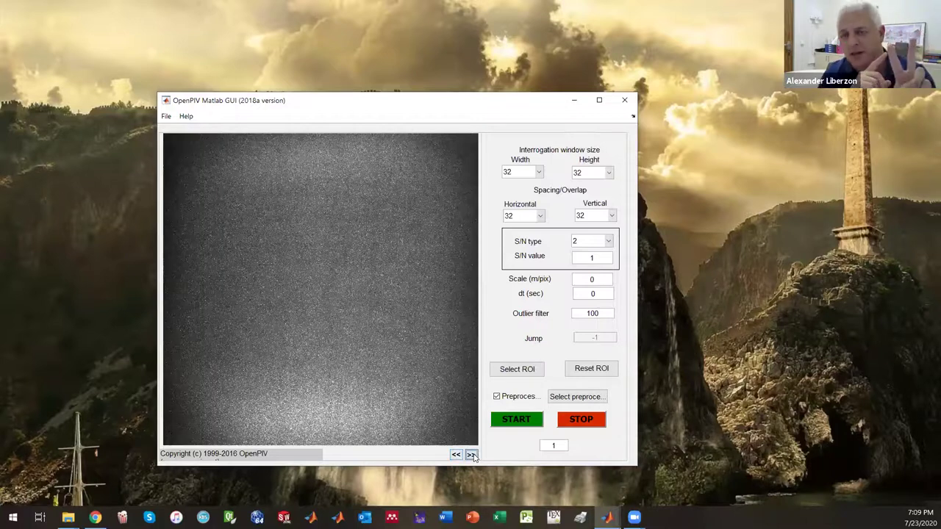
{"action": "left_click", "coordinate": [473, 456]}
{"action": "left_click", "coordinate": [456, 455]}
{"action": "left_click", "coordinate": [454, 450]}
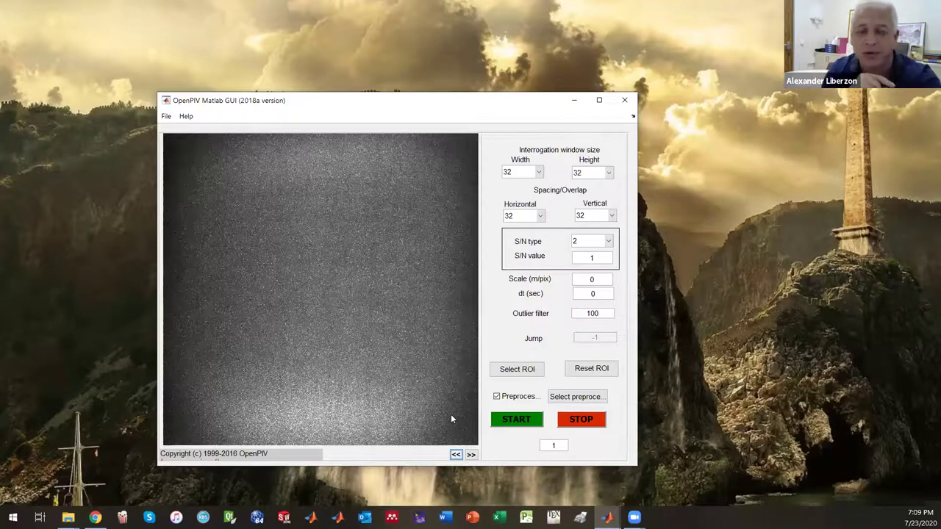
Turn off preprocessing and load only the six LA images from PIV_S086_007020.Cam18.LA.tif to PIV_S086_007025.Cam18.LA.tif.
{"action": "left_click", "coordinate": [497, 397]}
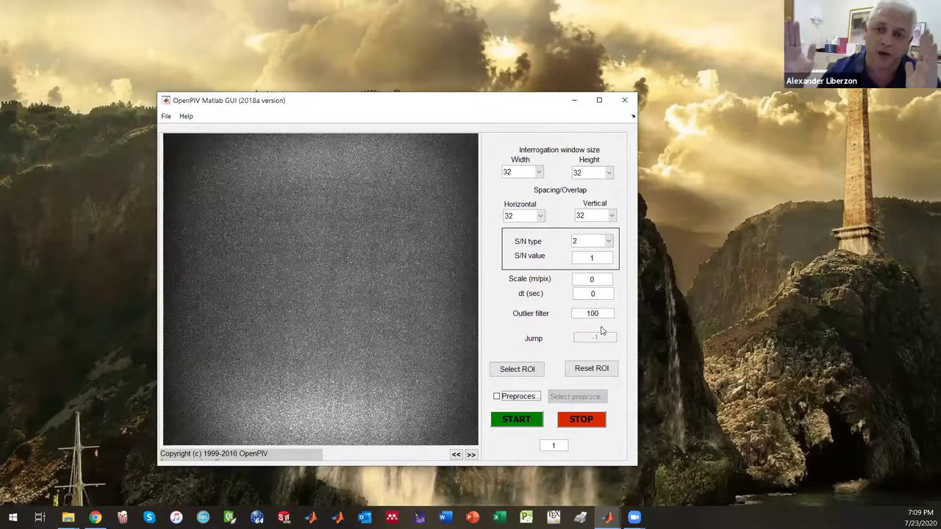
{"action": "left_click", "coordinate": [166, 116]}
{"action": "left_click", "coordinate": [177, 128]}
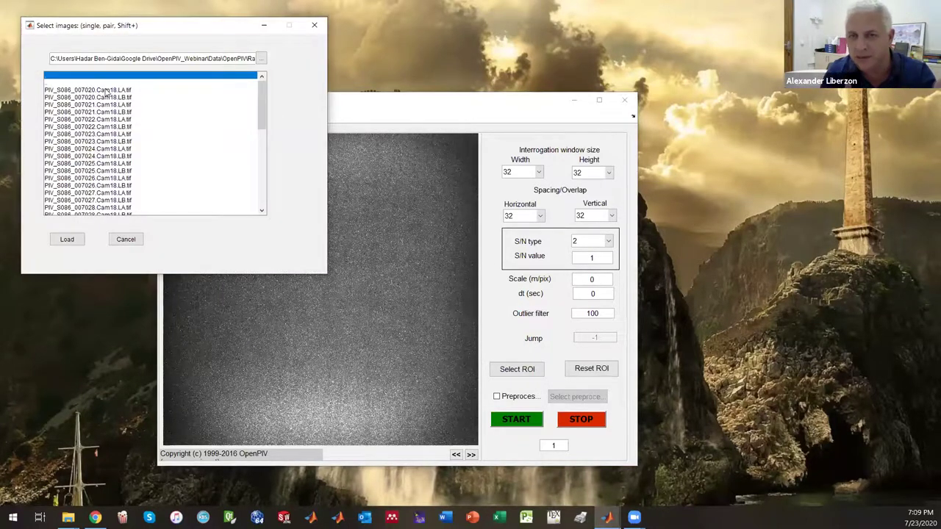
{"action": "left_click", "coordinate": [107, 90]}
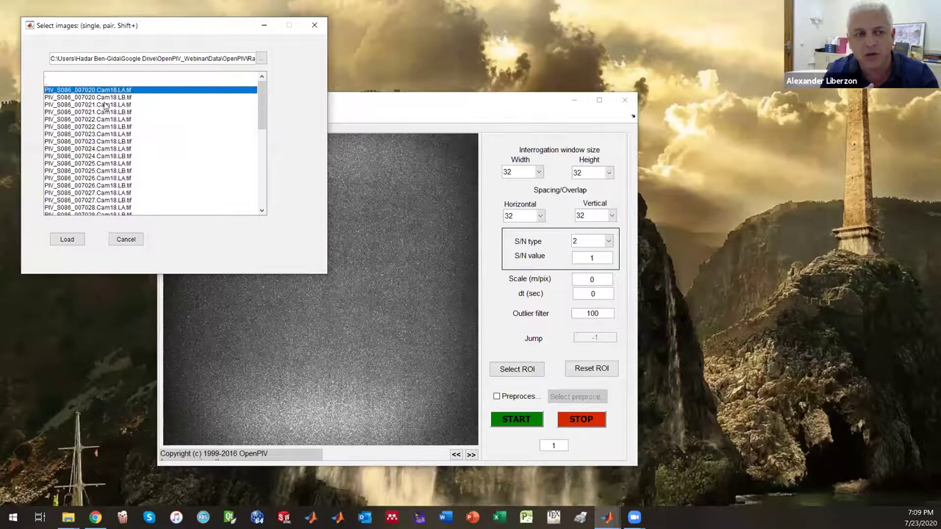
{"action": "left_click", "coordinate": [107, 105], "text": "ctrl"}
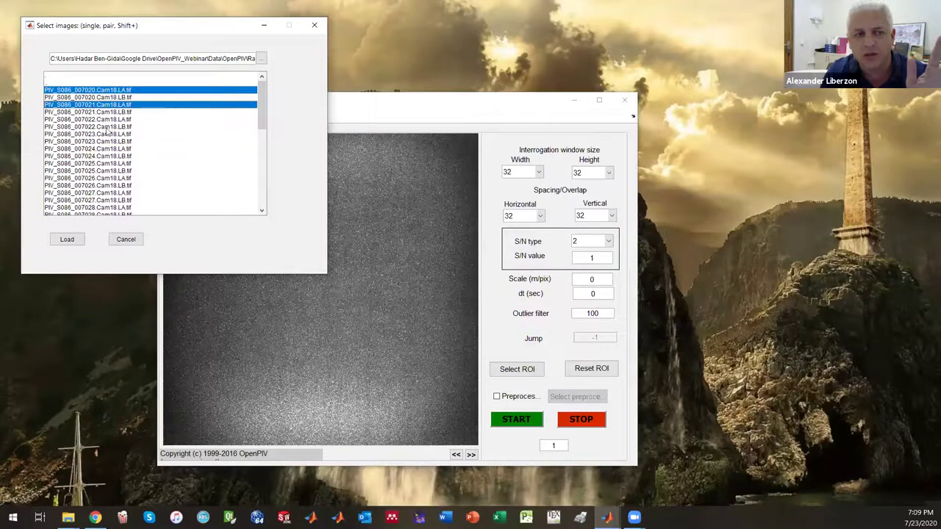
{"action": "left_click", "coordinate": [108, 120], "text": "ctrl"}
{"action": "left_click", "coordinate": [107, 133], "text": "ctrl"}
{"action": "left_click", "coordinate": [107, 149], "text": "ctrl"}
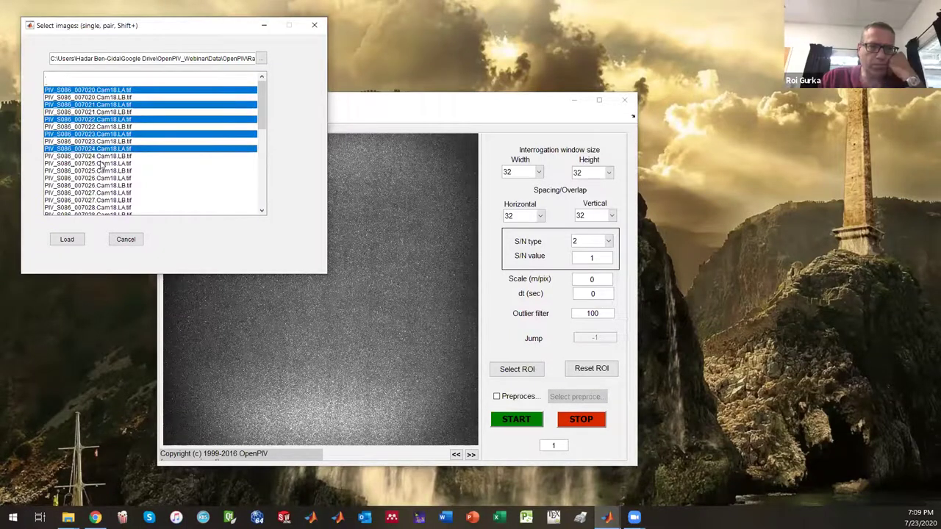
{"action": "left_click", "coordinate": [107, 163], "text": "ctrl"}
{"action": "left_click", "coordinate": [62, 242]}
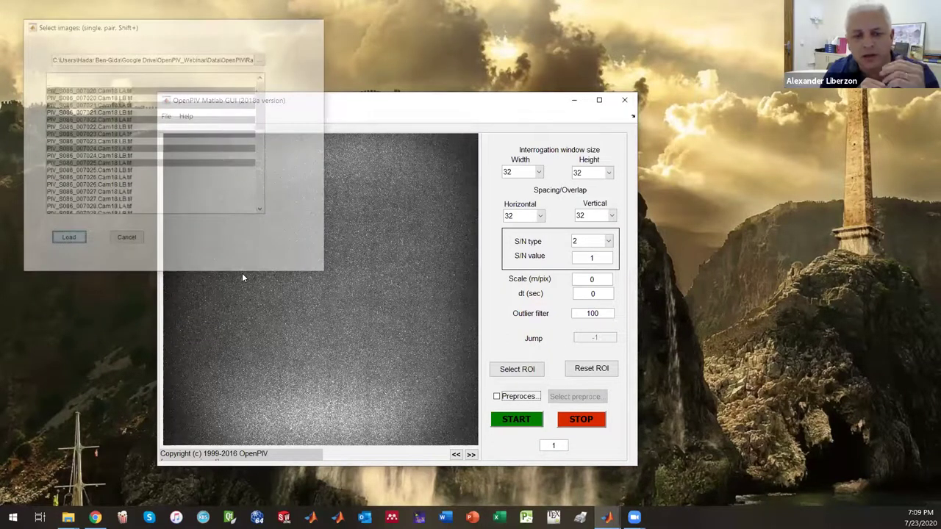
Try jump values of 1, 2, 3 and 4 for the LA image sequence.
{"action": "double_click", "coordinate": [608, 337]}
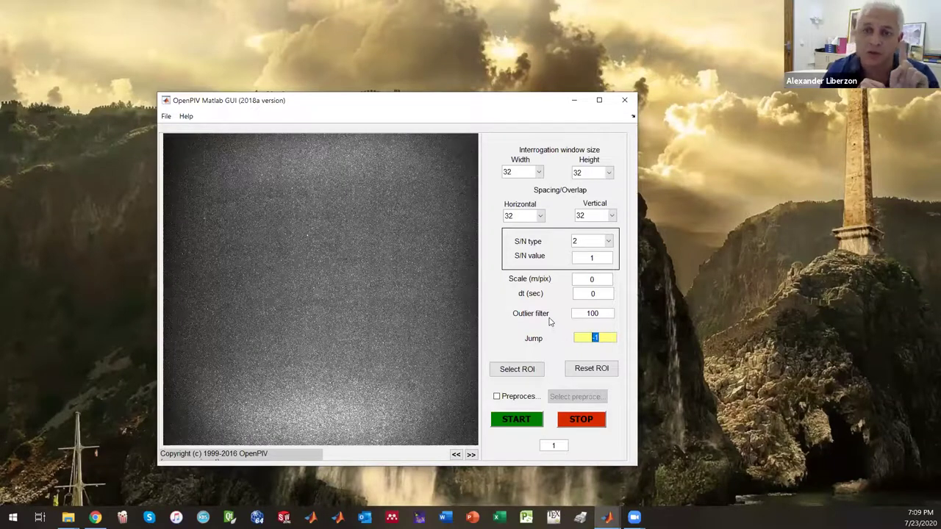
{"action": "type", "text": "1"}
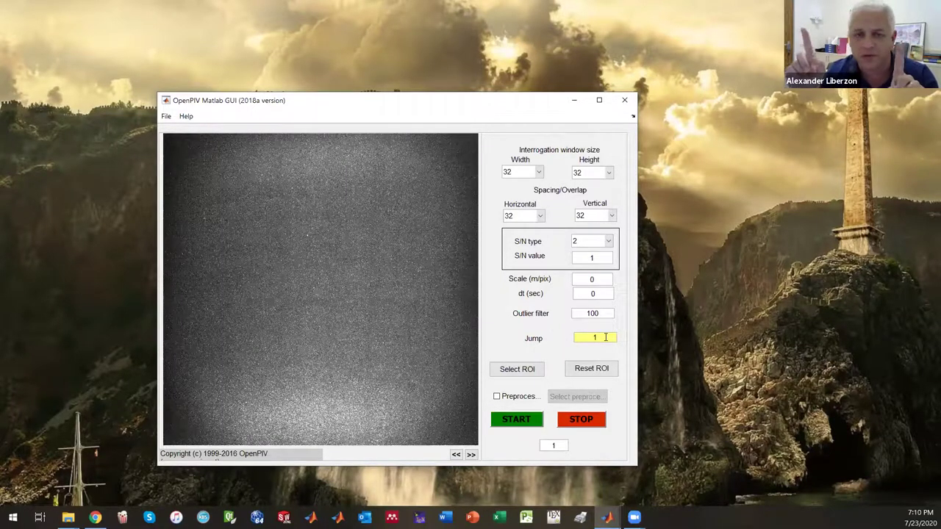
{"action": "double_click", "coordinate": [597, 337]}
{"action": "type", "text": "2"}
{"action": "double_click", "coordinate": [596, 337]}
{"action": "type", "text": "3"}
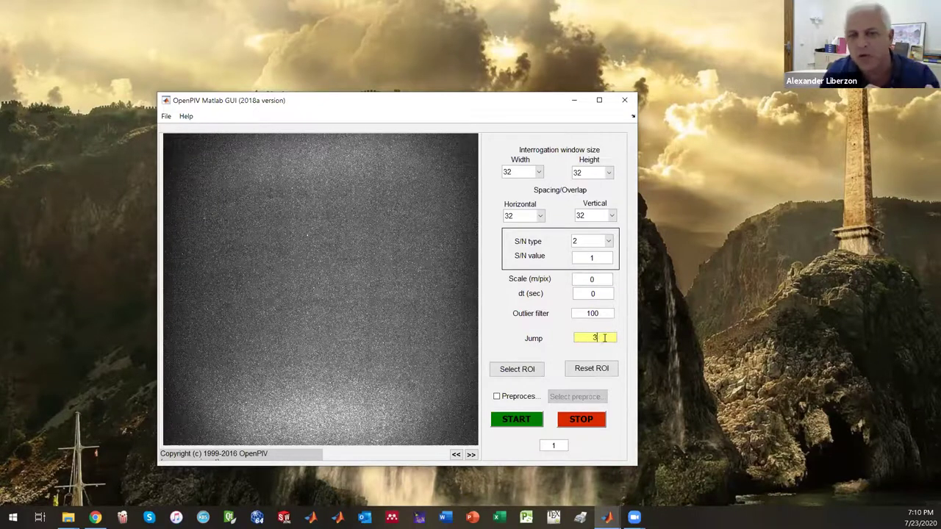
{"action": "double_click", "coordinate": [581, 338]}
{"action": "type", "text": "4"}
Set the jump to 2 and start the analysis of the LA image sequence.
{"action": "double_click", "coordinate": [577, 338]}
{"action": "type", "text": "2"}
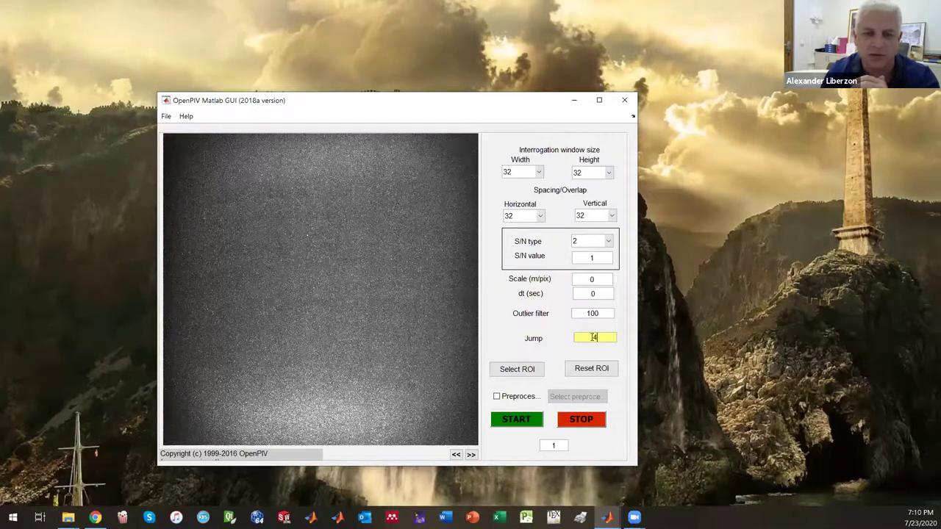
{"action": "left_click", "coordinate": [514, 422]}
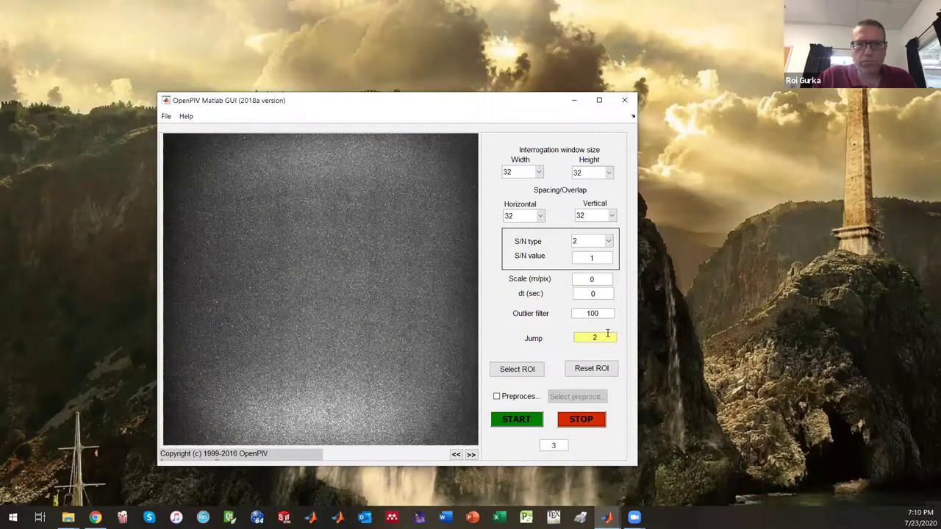
Set the jump to -1 and the interrogation window size to 64 in width and height.
{"action": "double_click", "coordinate": [609, 332]}
{"action": "type", "text": "-1"}
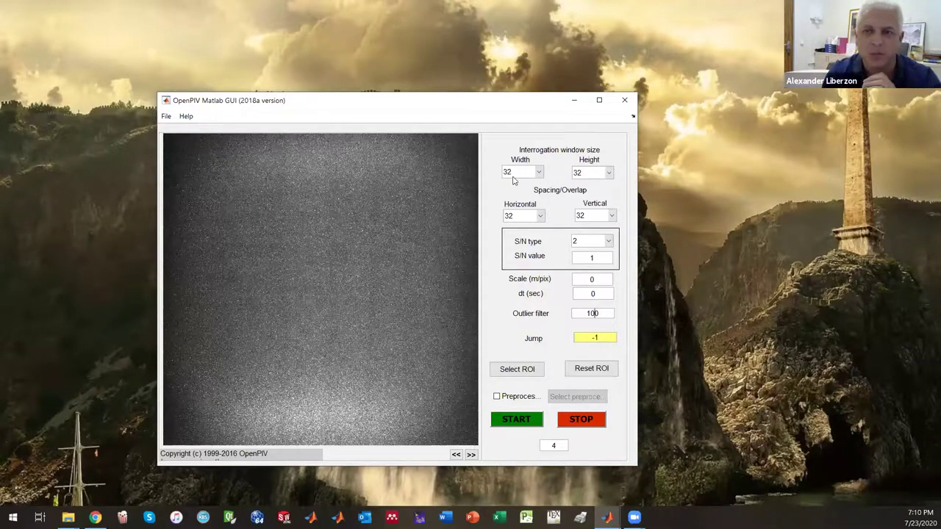
{"action": "left_click", "coordinate": [538, 172]}
{"action": "left_click", "coordinate": [519, 216]}
{"action": "left_click", "coordinate": [589, 175]}
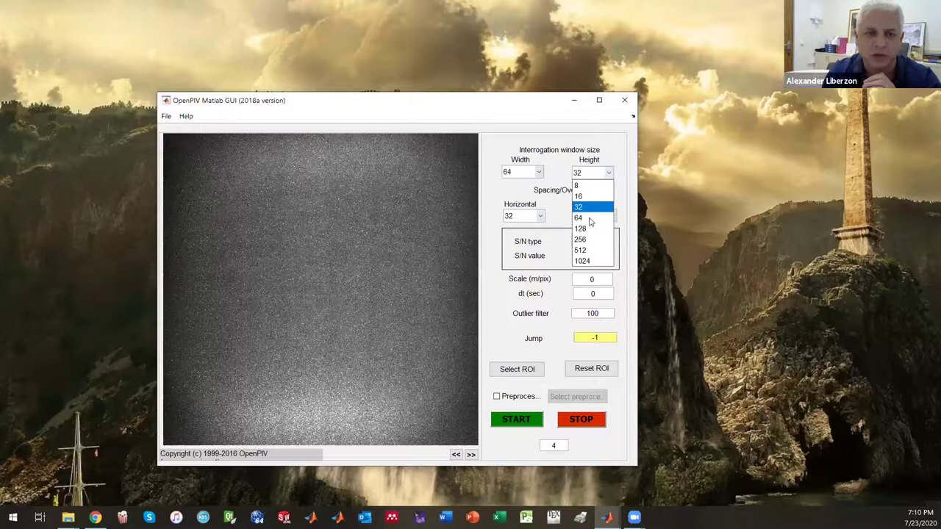
{"action": "left_click", "coordinate": [589, 218]}
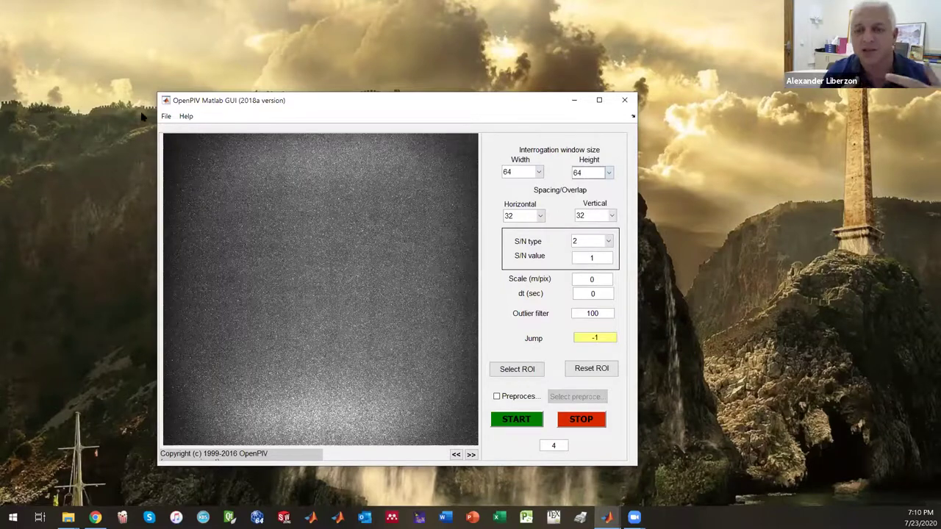
Load the image pair PIV_S086_007020.Cam18.LA.tif and PIV_S086_007020.Cam18.LB.tif.
{"action": "left_click", "coordinate": [166, 117]}
{"action": "left_click", "coordinate": [173, 134]}
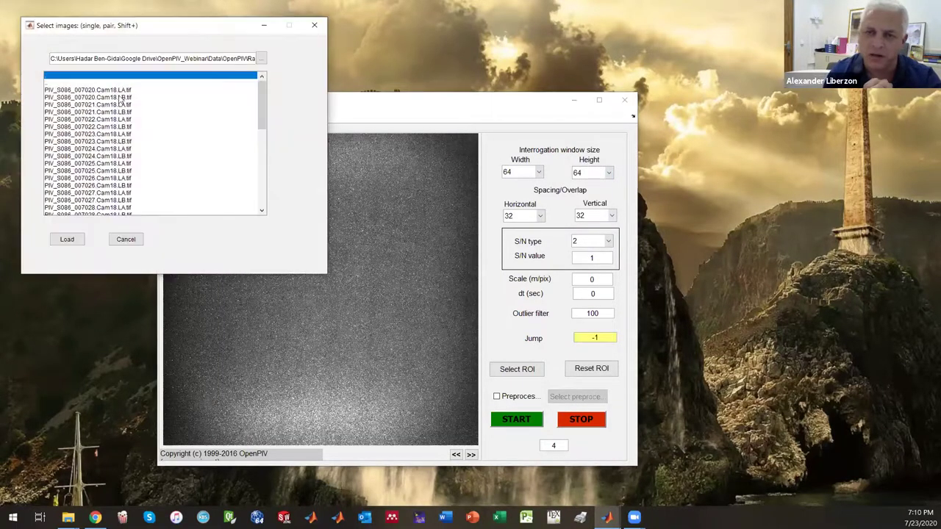
{"action": "left_click", "coordinate": [118, 89]}
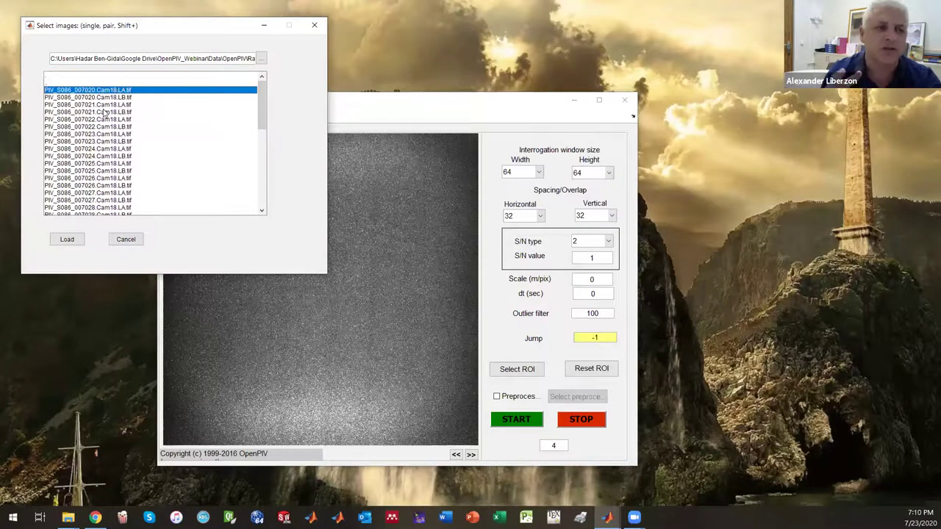
{"action": "left_click", "coordinate": [105, 98], "text": "shift"}
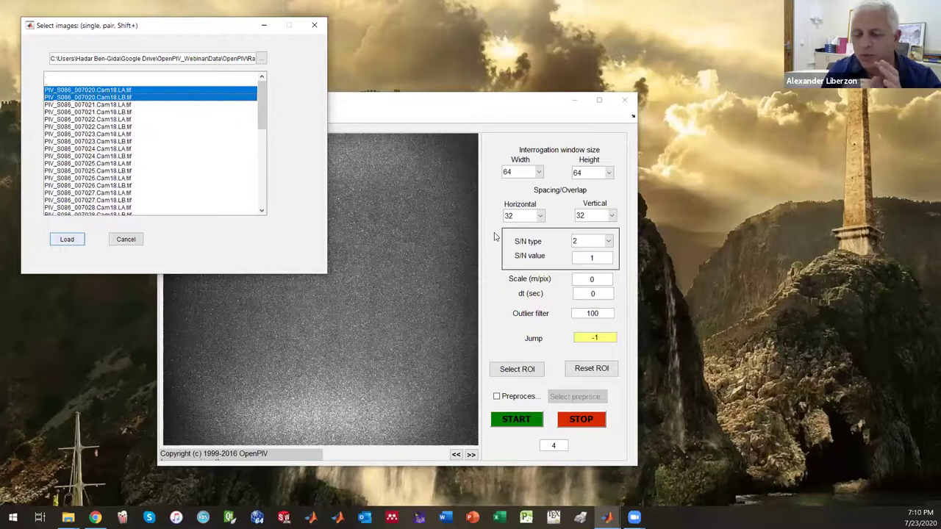
{"action": "key", "text": "Return"}
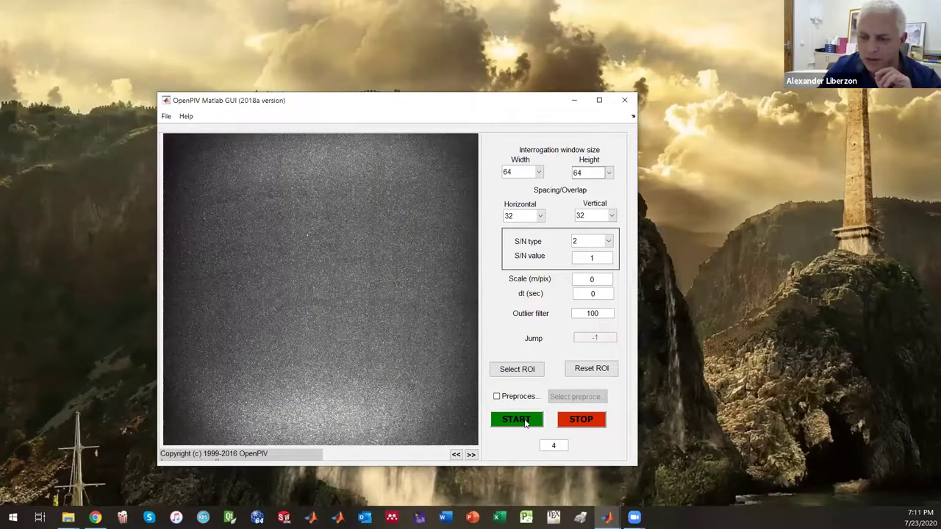